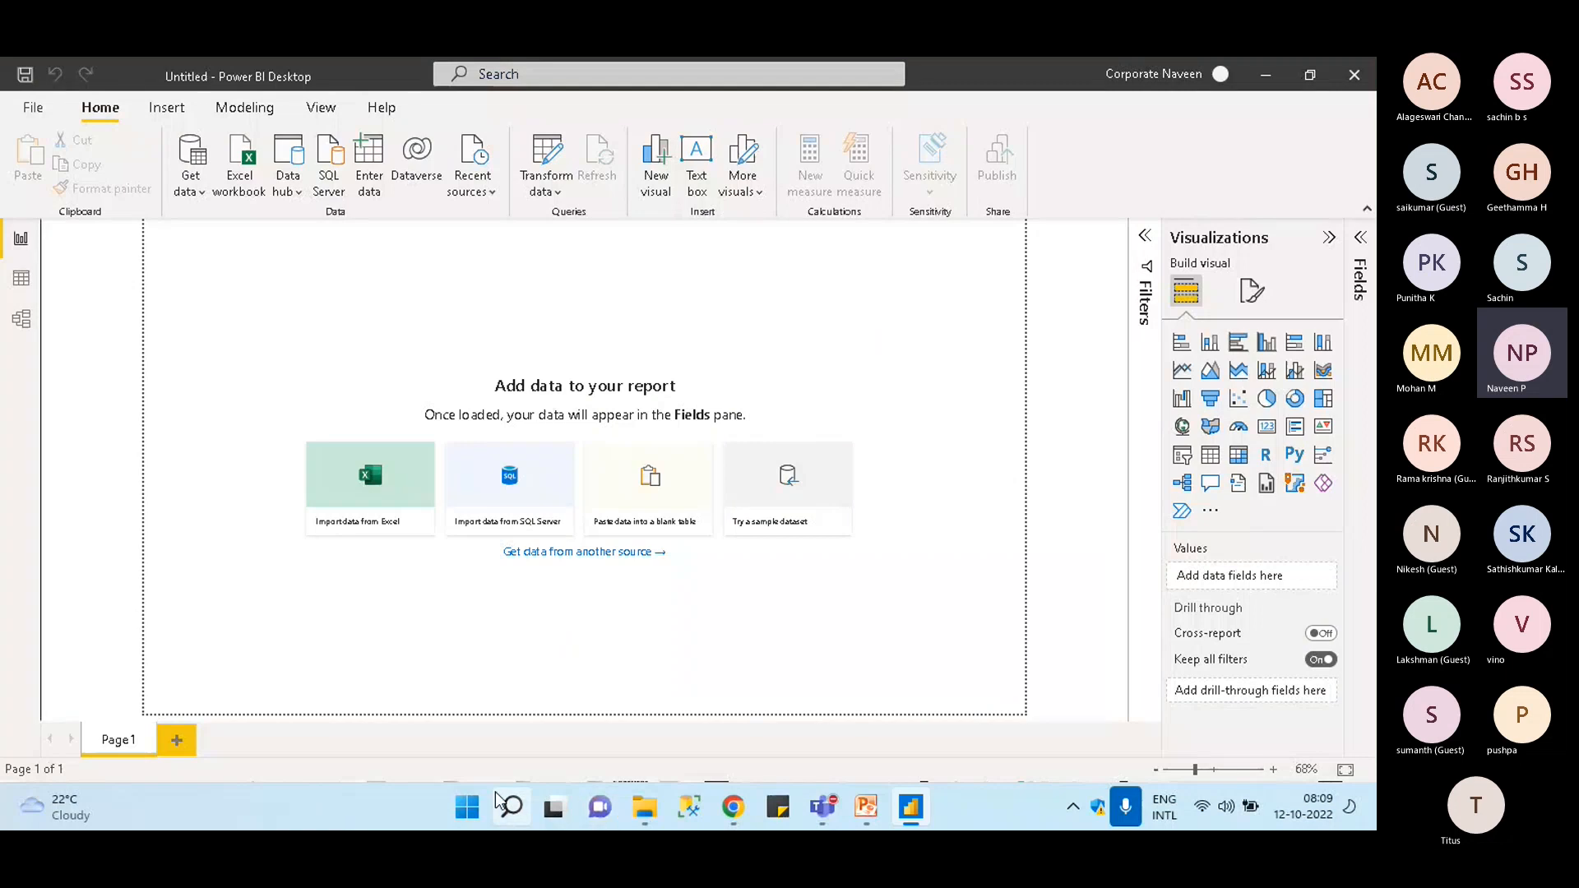
Switch to the sticky note and copy the server name DELL\SQLSERVER_NU
mouse_move(512, 808)
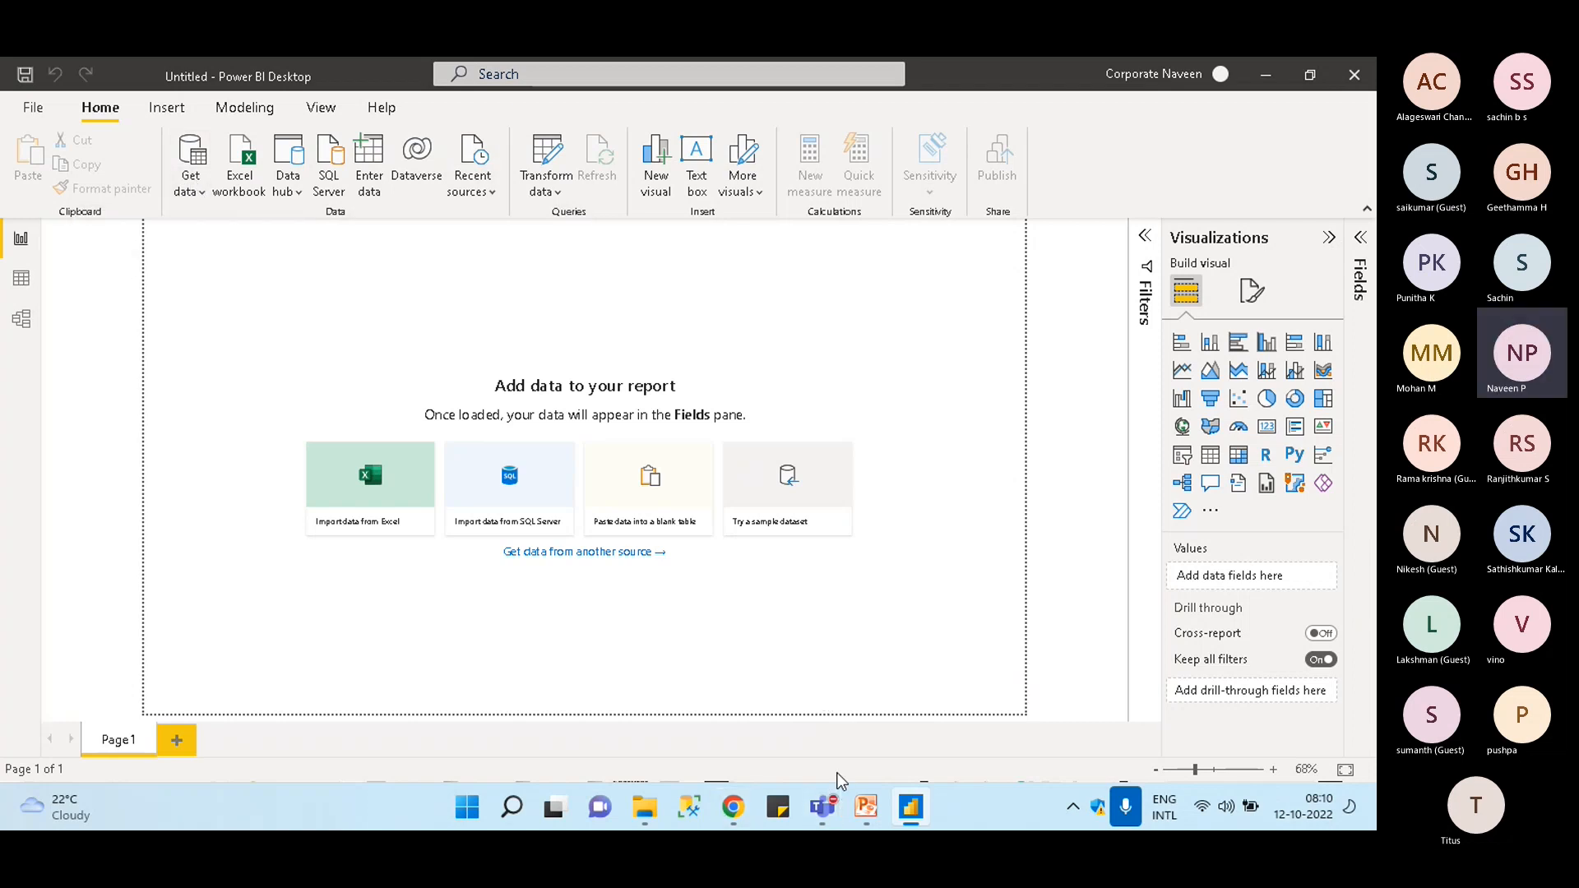
left_click(779, 814)
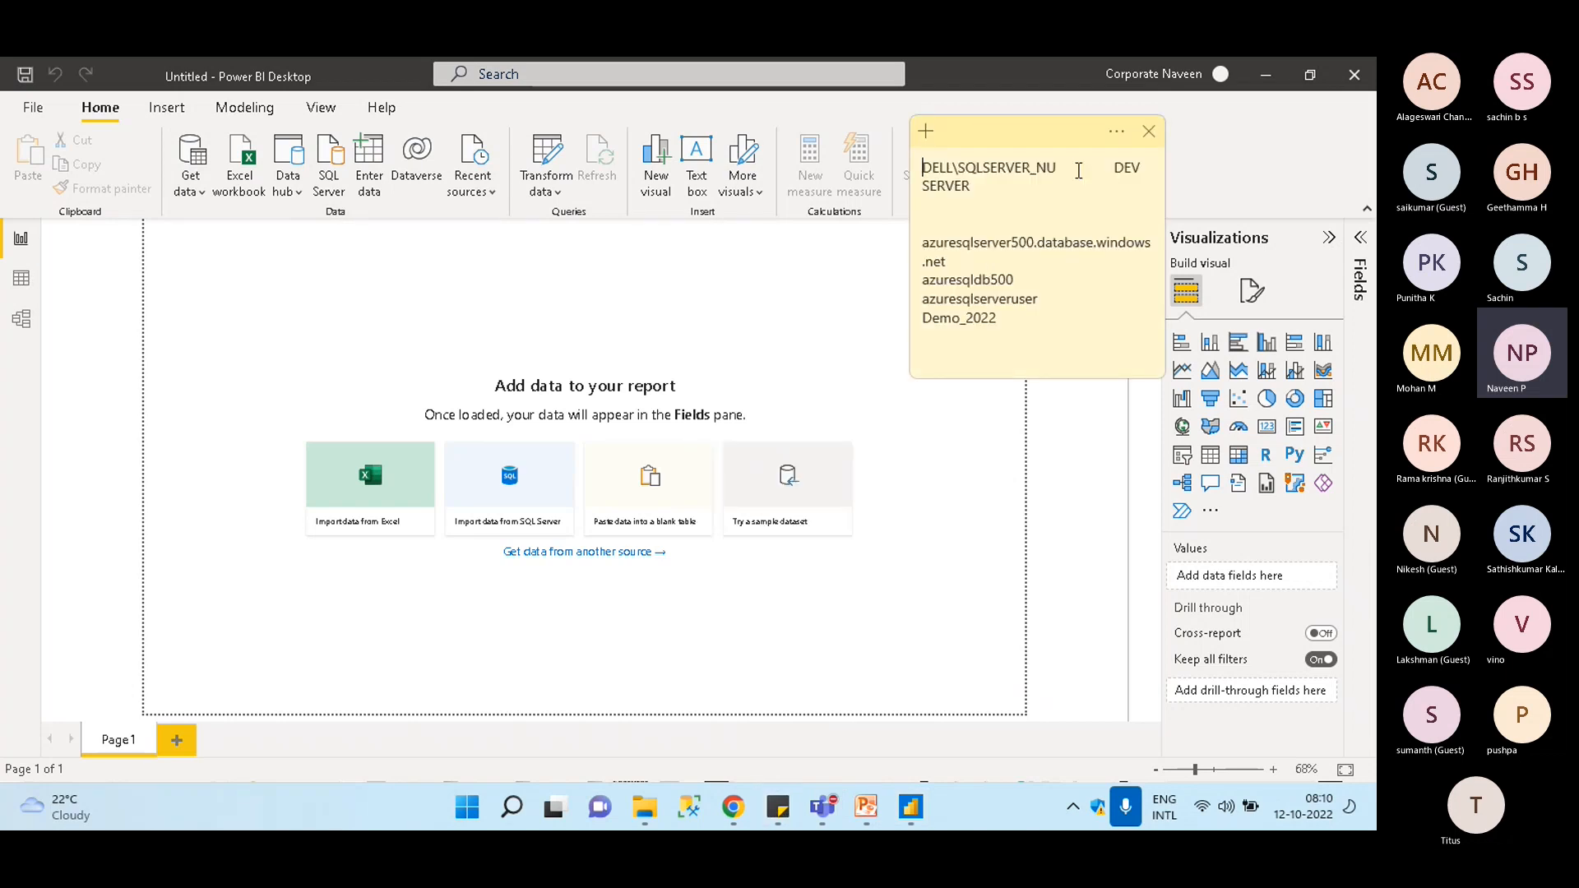
left_click_drag(1064, 168, 921, 169)
key("ctrl+c")
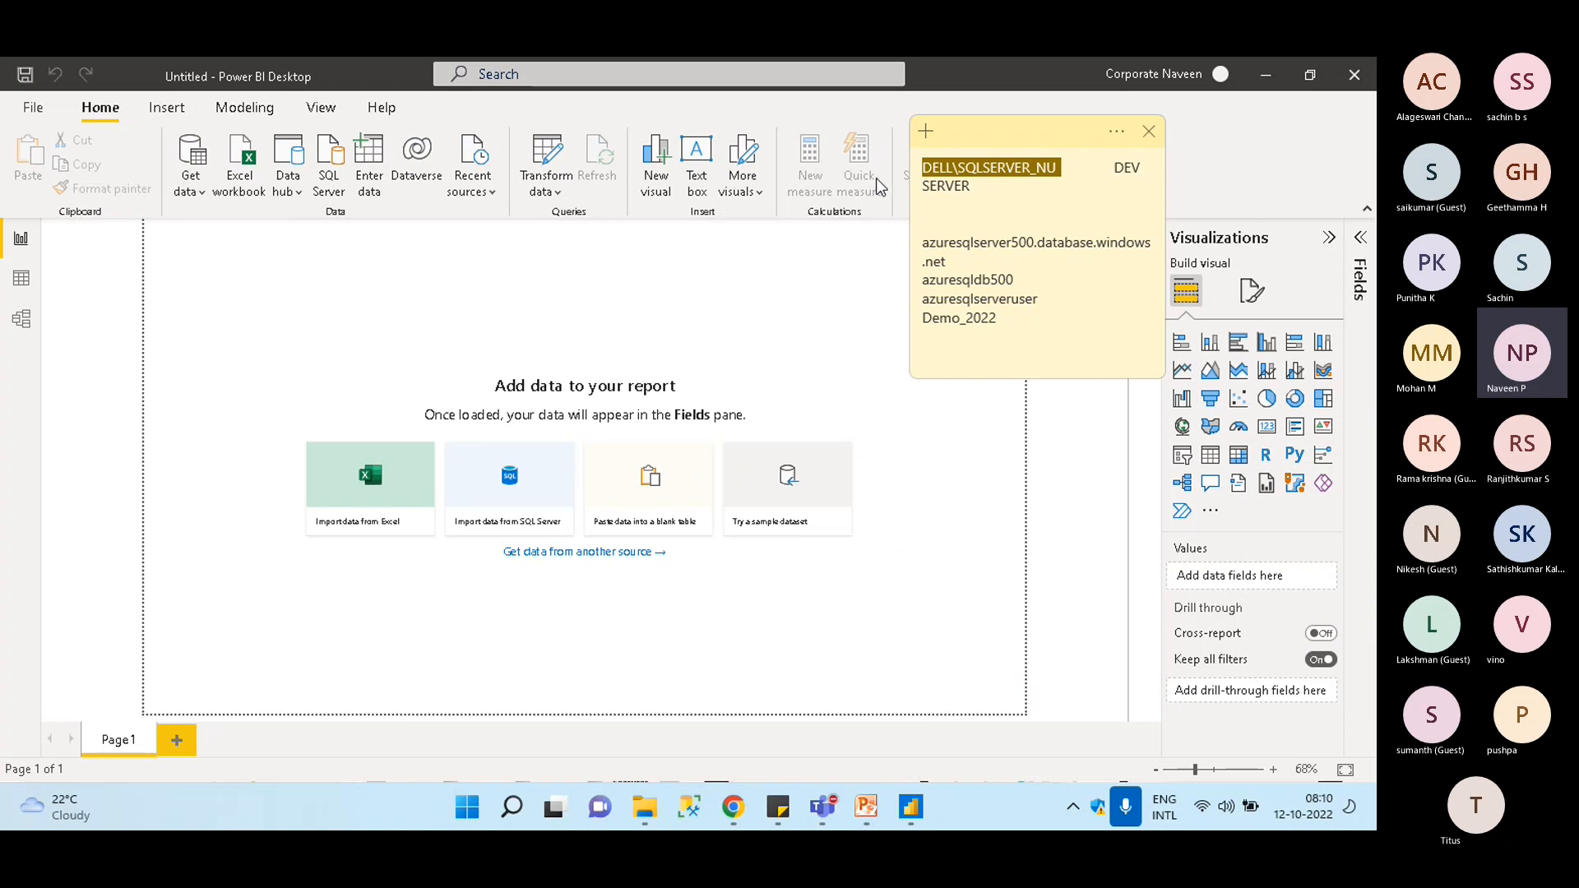
Connect to the SQL Server database server DELL\SQLSERVER_NU in Import mode, without specifying a database
left_click(337, 187)
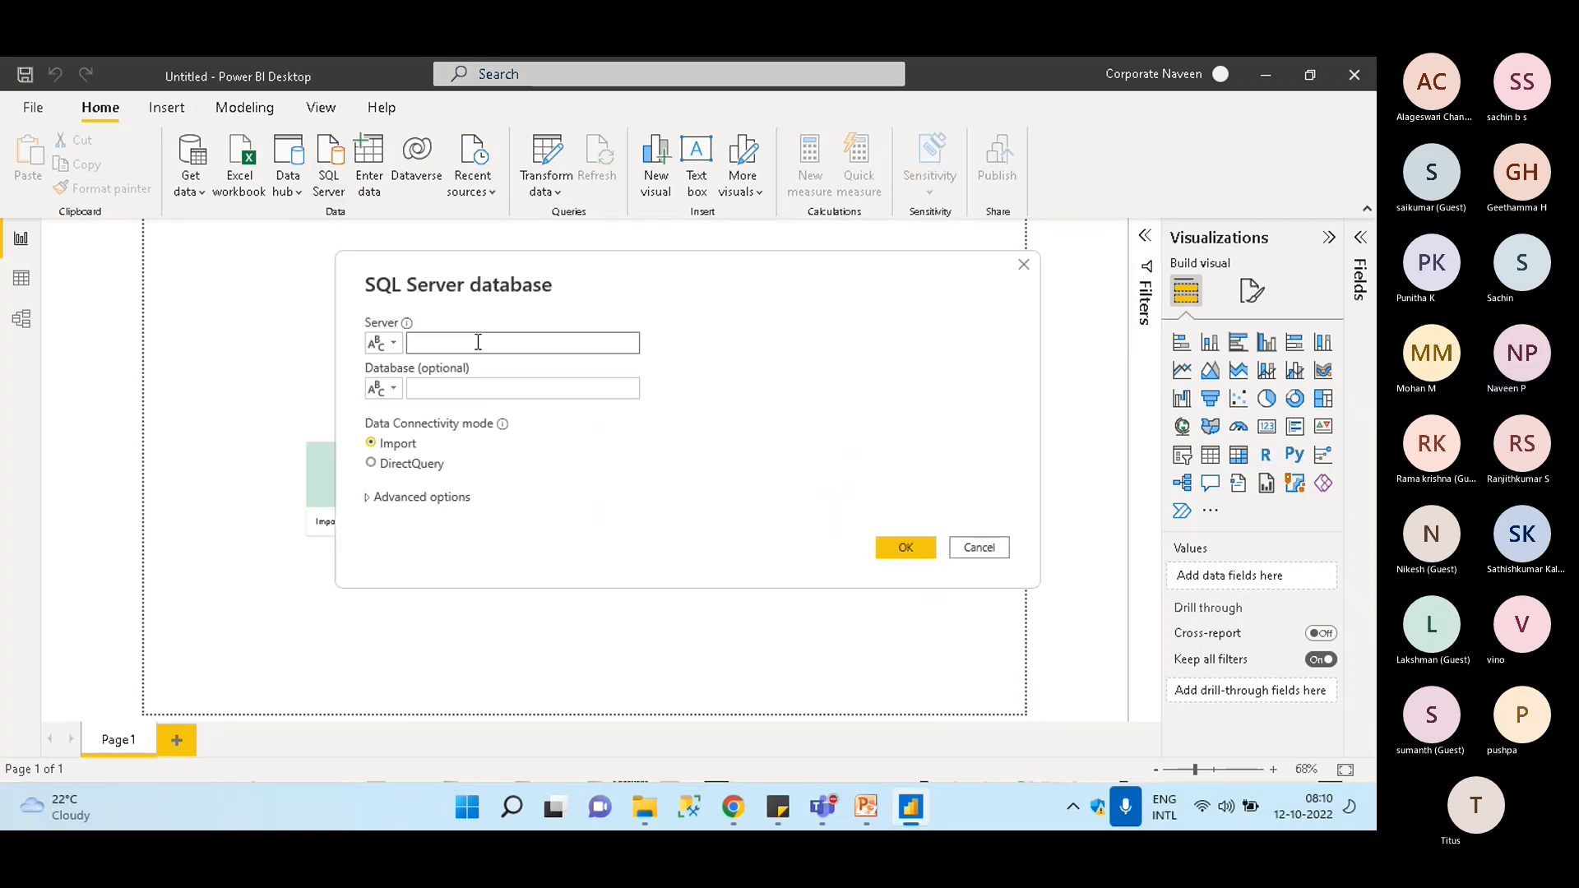
left_click(979, 547)
left_click(190, 188)
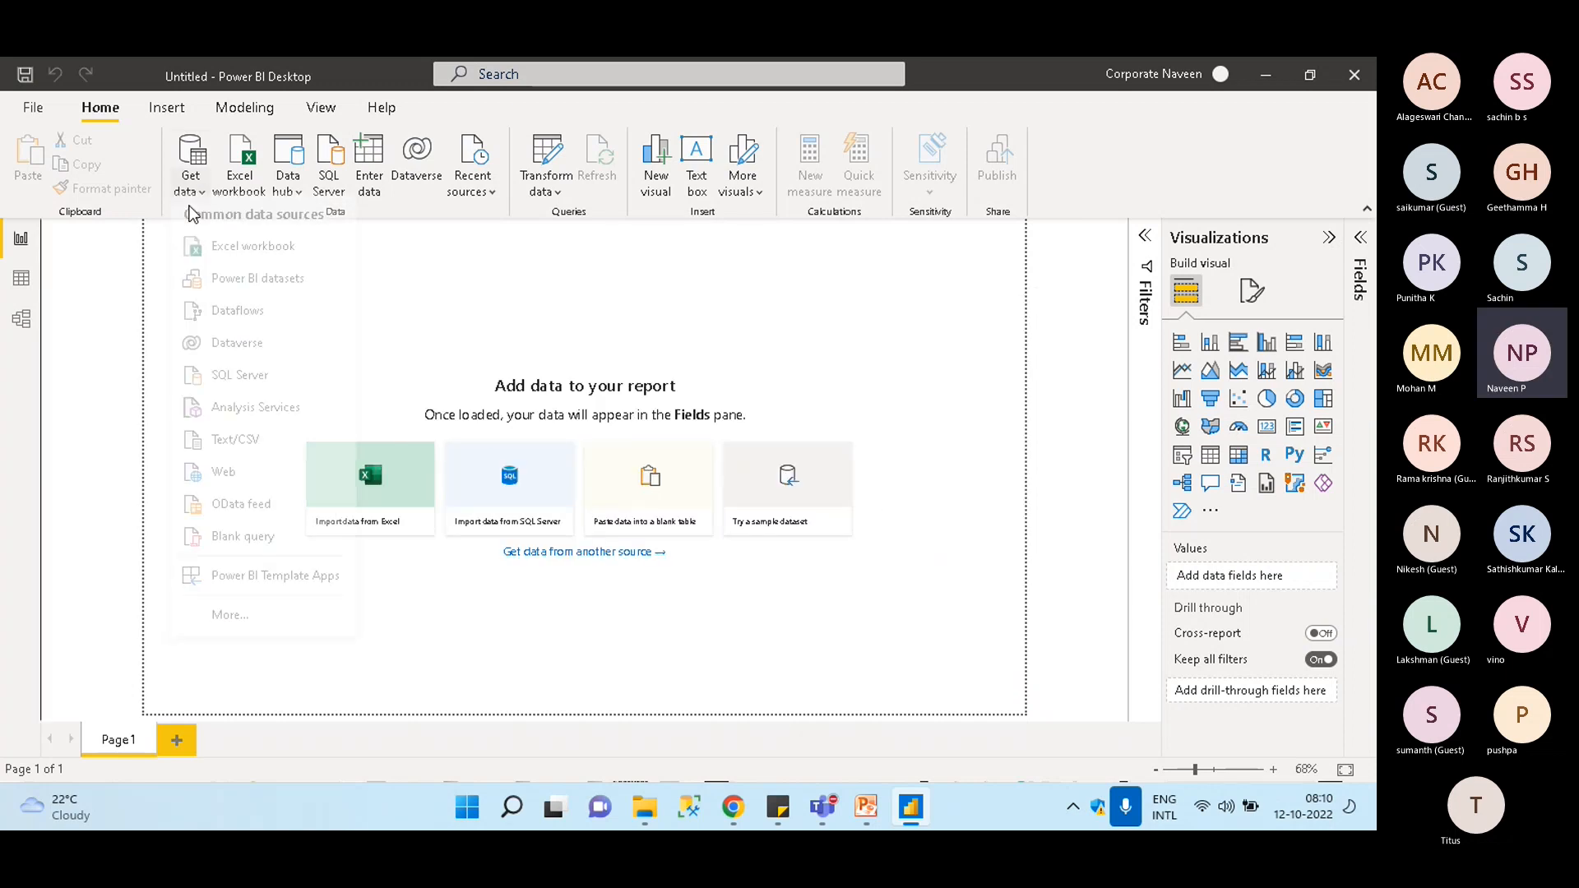
left_click(240, 386)
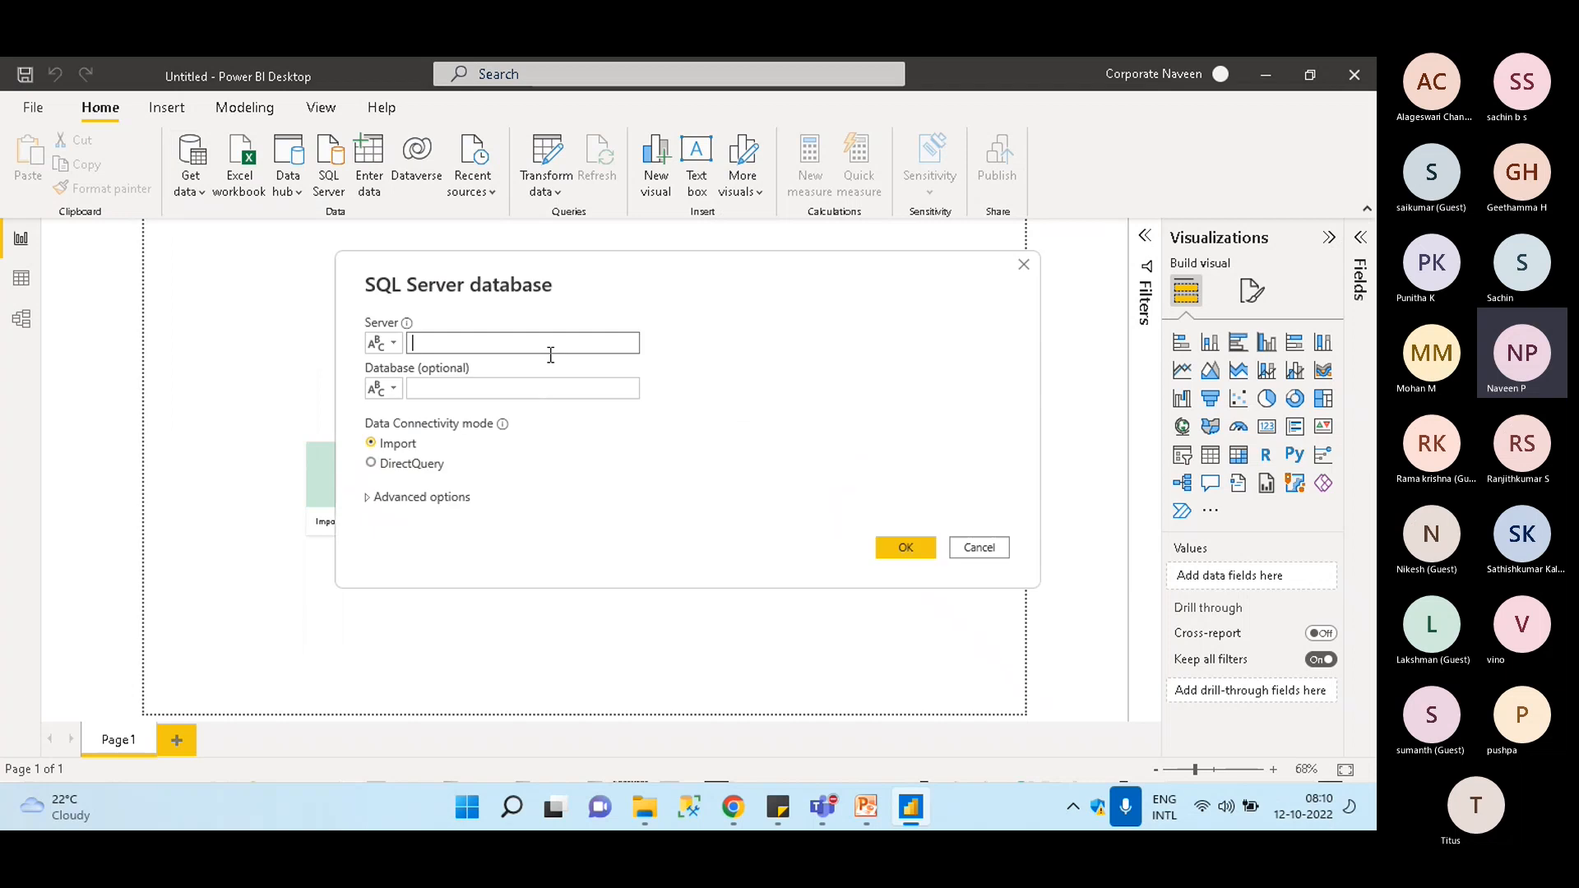
key("ctrl+v")
left_click(556, 388)
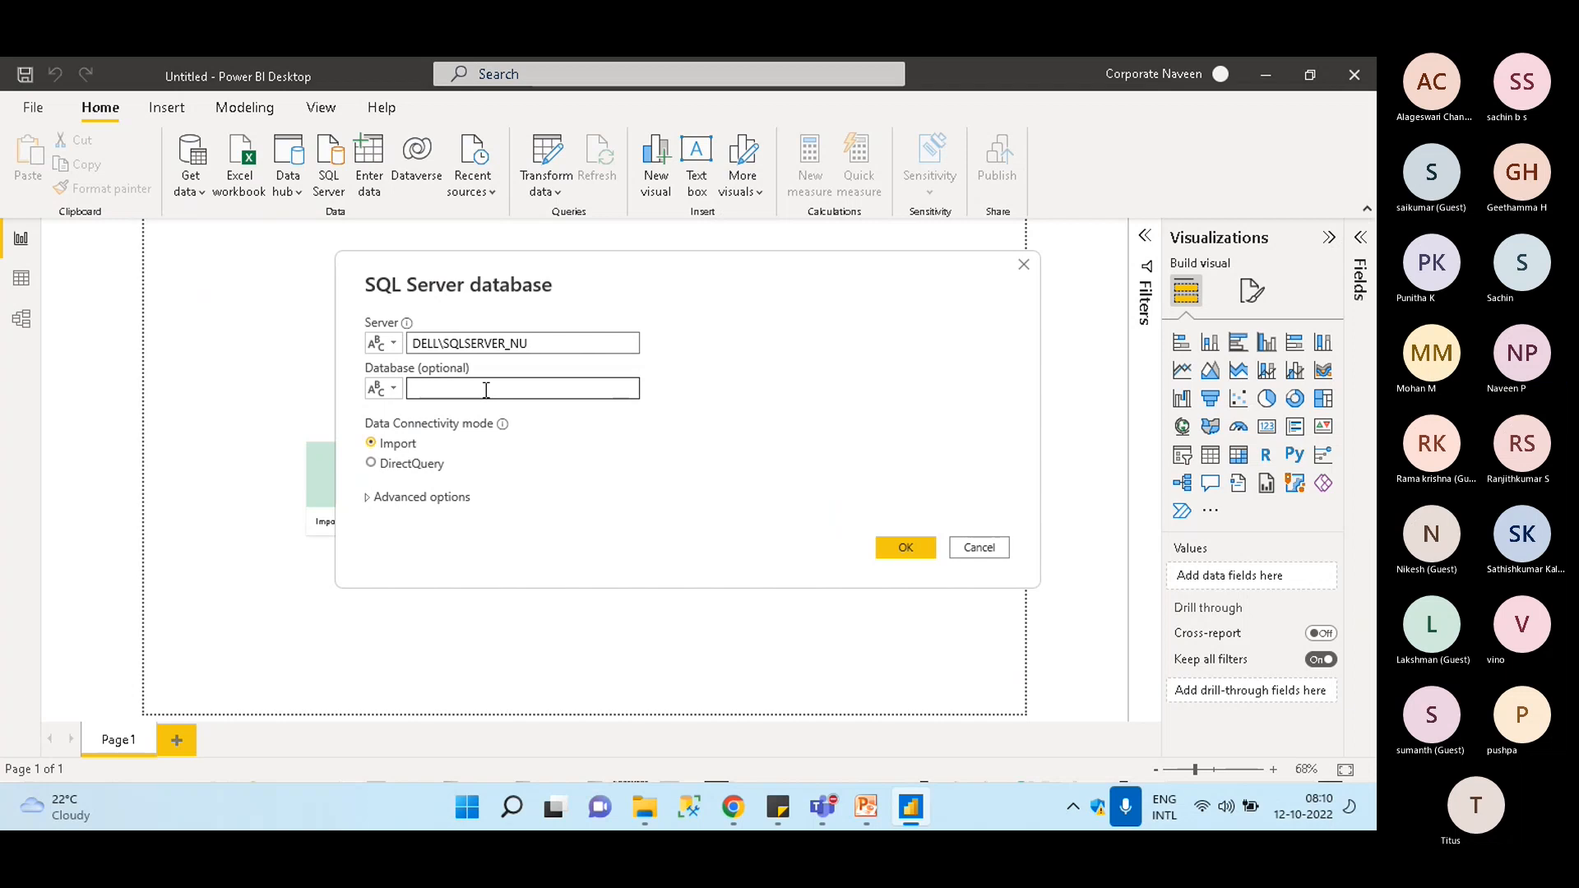
left_click(904, 550)
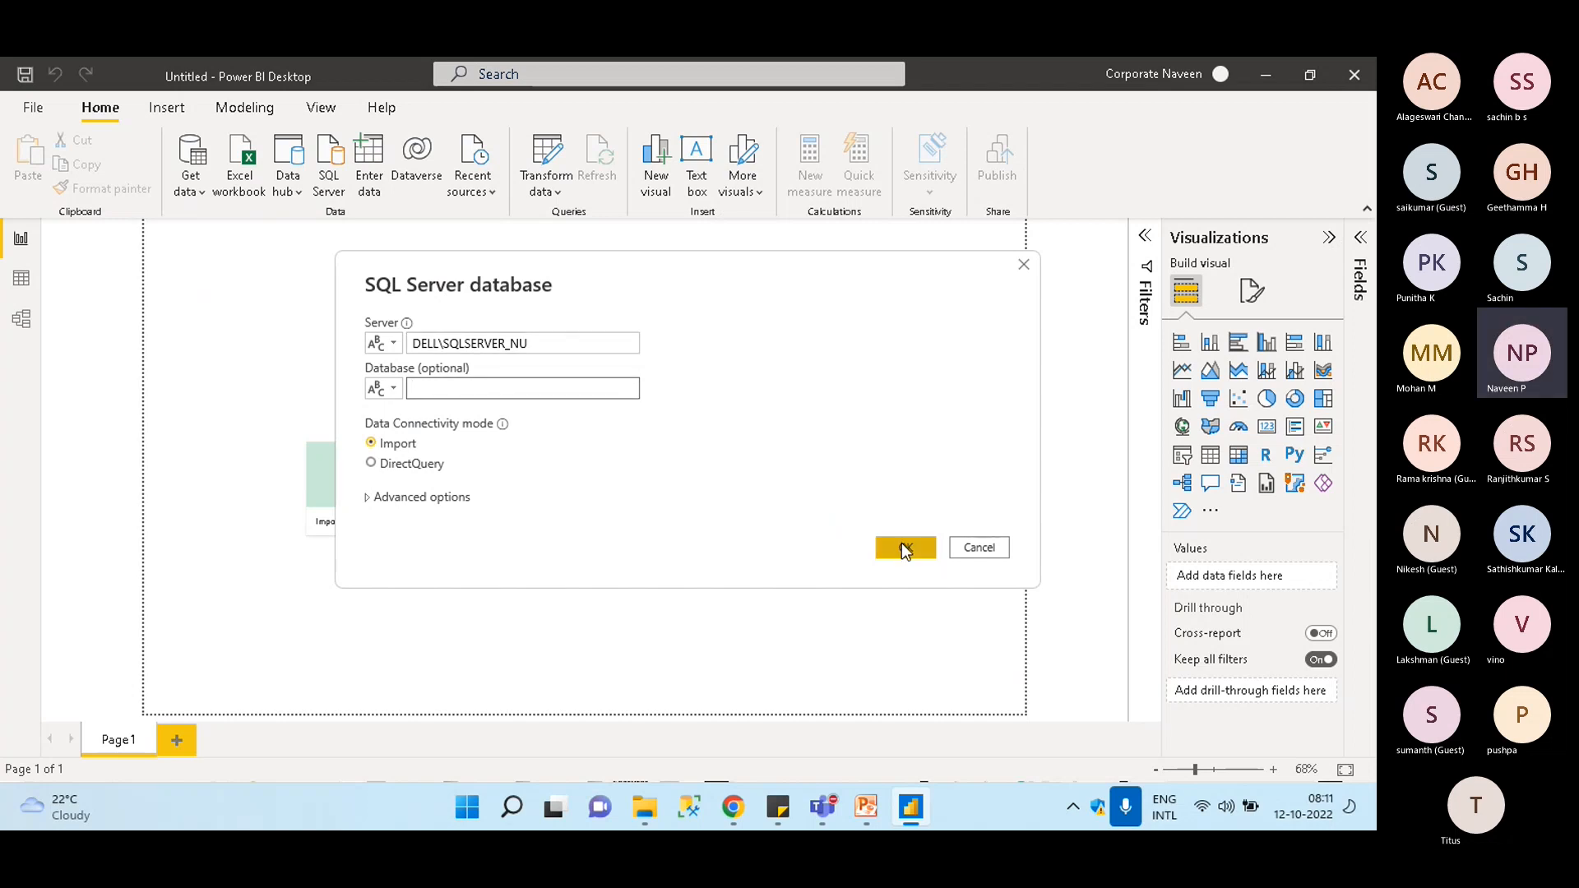
left_click(898, 545)
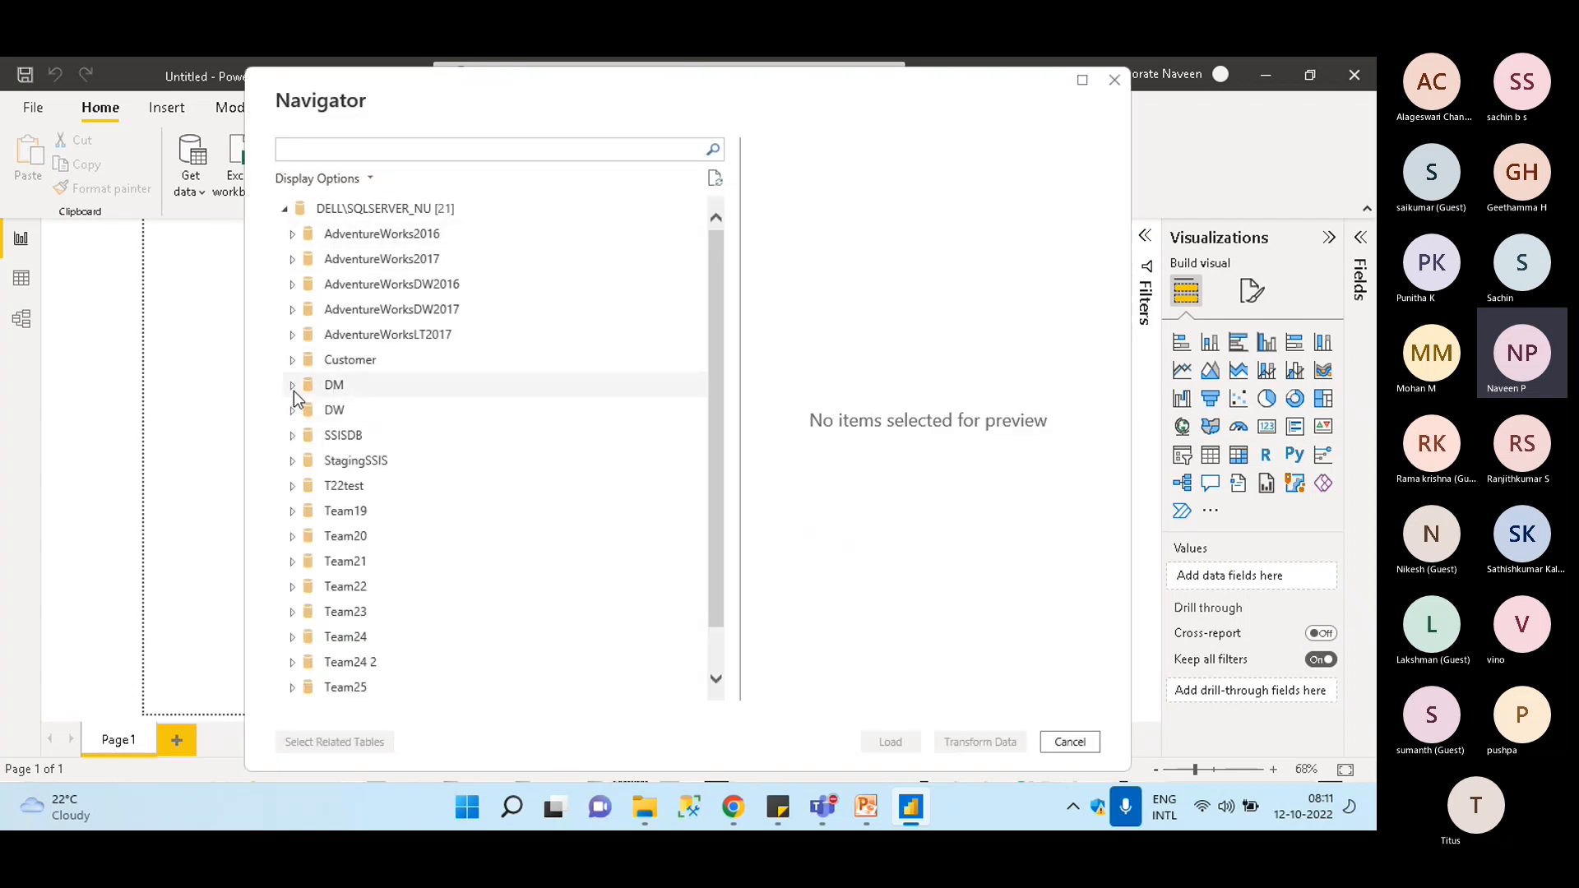
Load the Orders, Returns and Users tables from the DW database
left_click(291, 411)
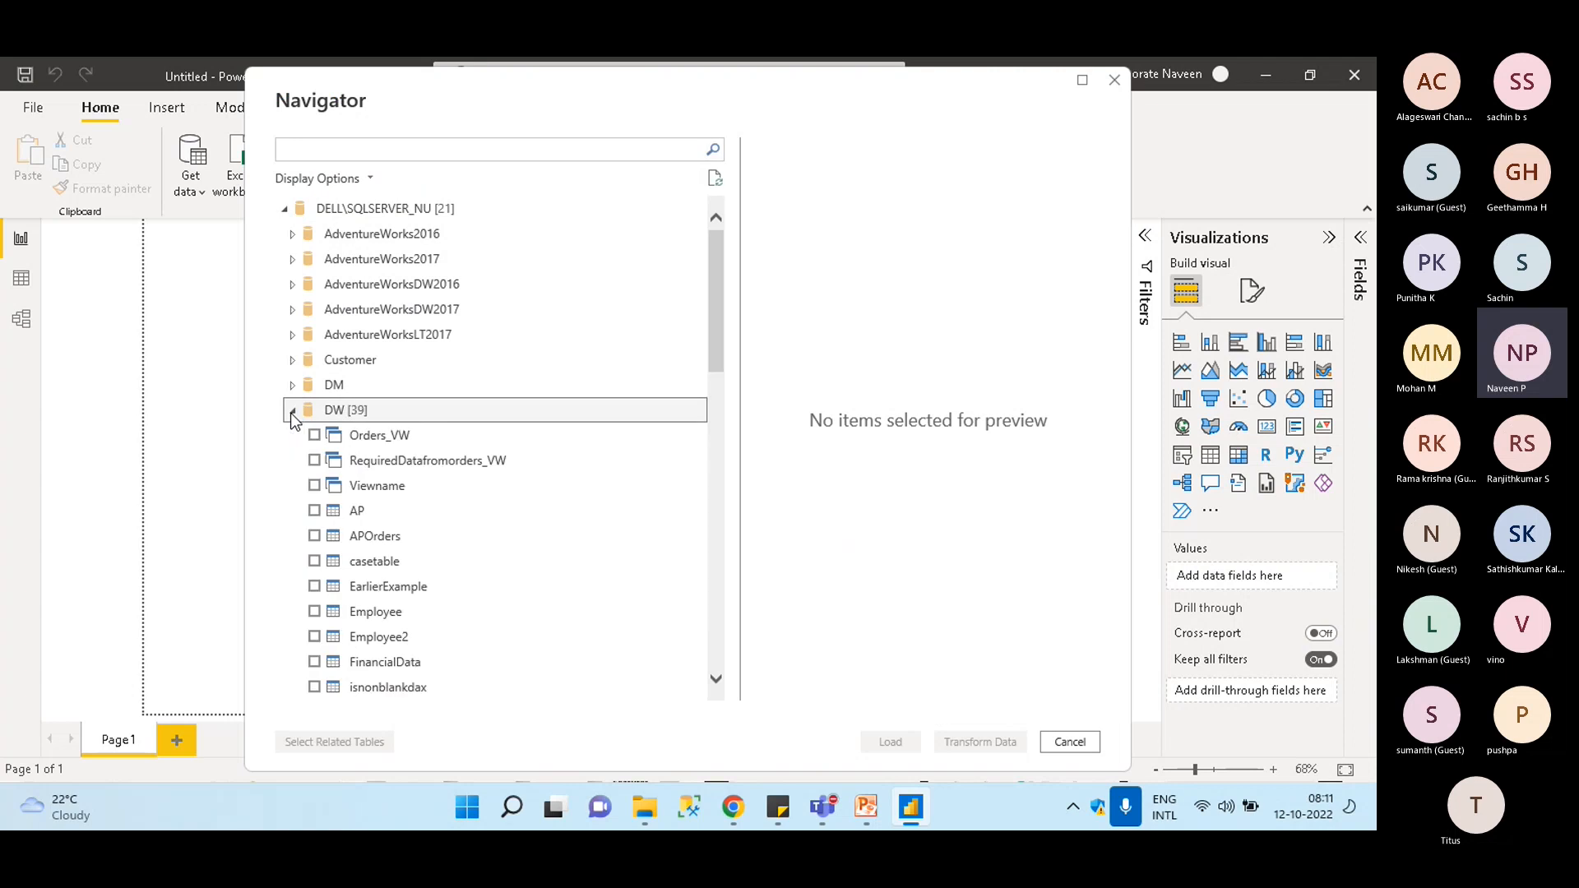
scroll(461, 534, "down", 6)
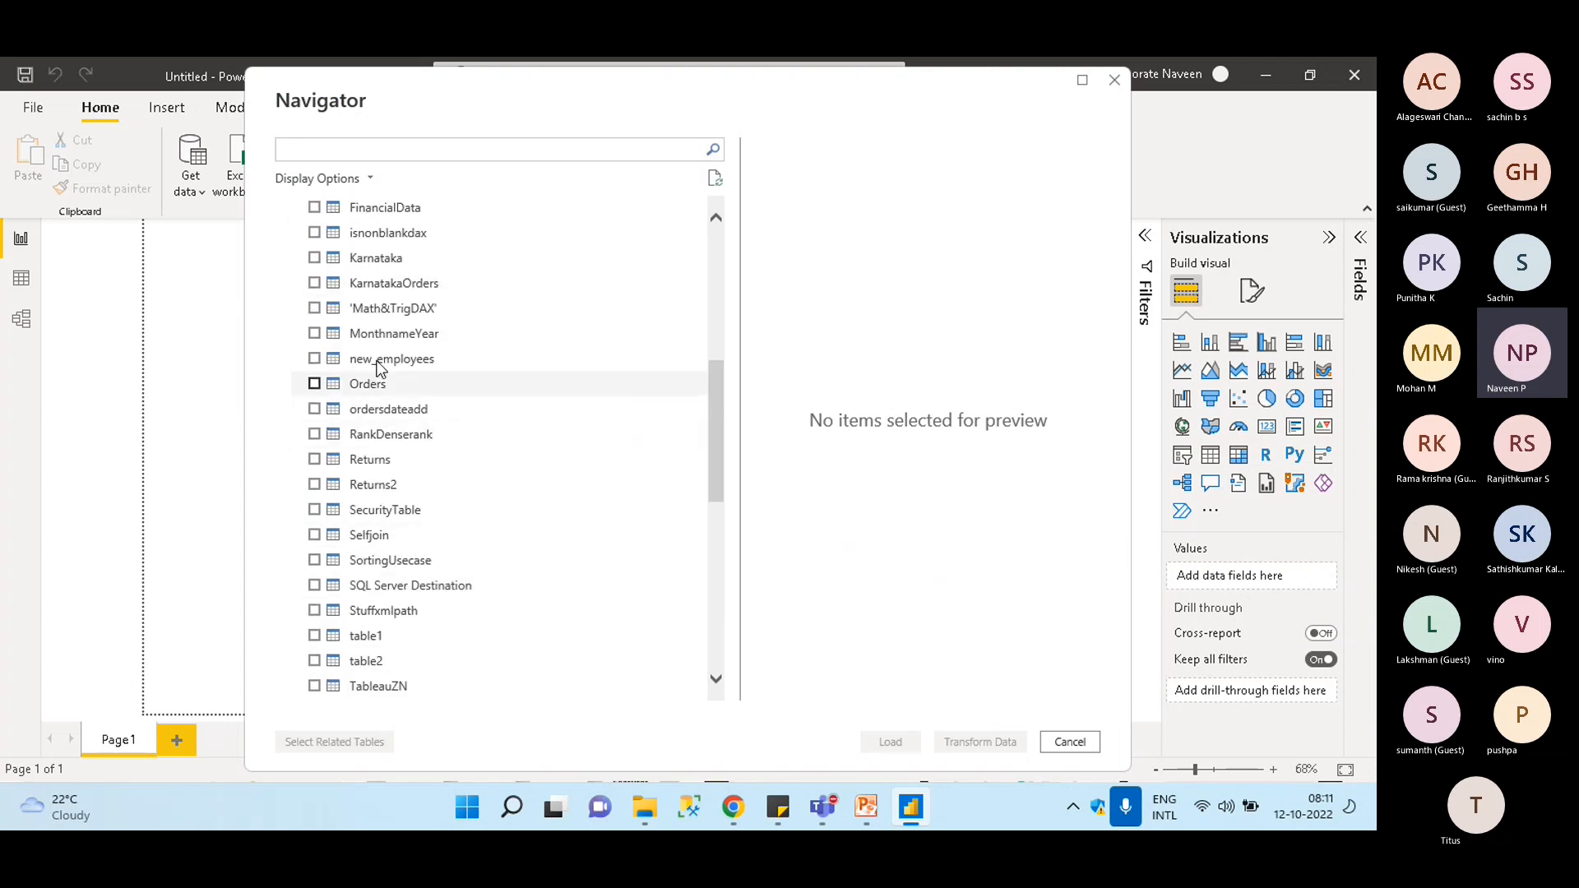
left_click(313, 383)
left_click(314, 459)
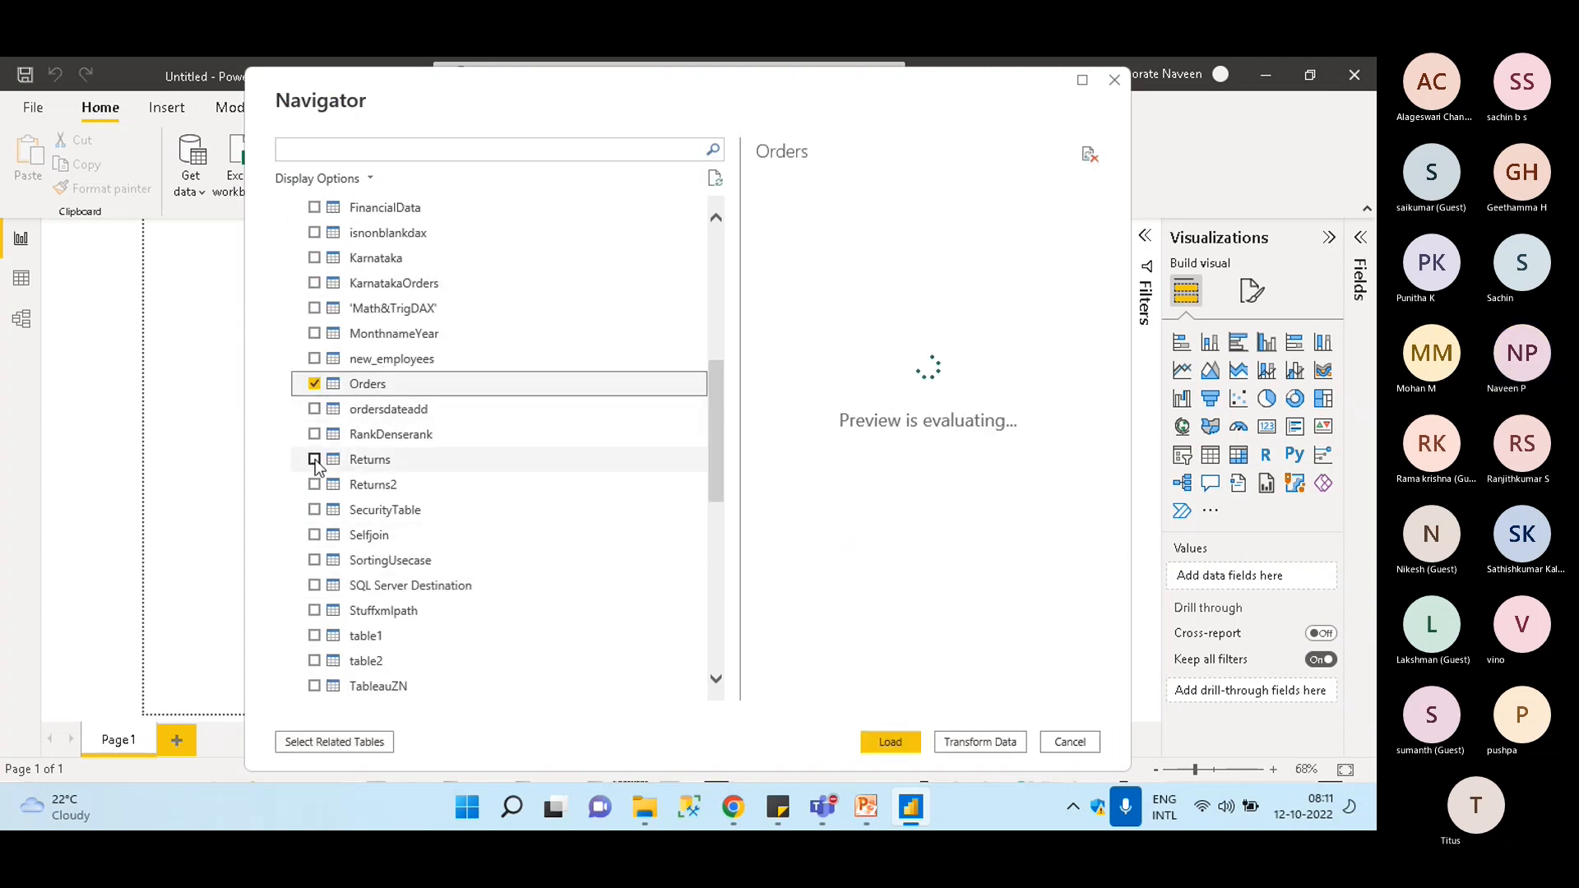
scroll(346, 638, "down", 2)
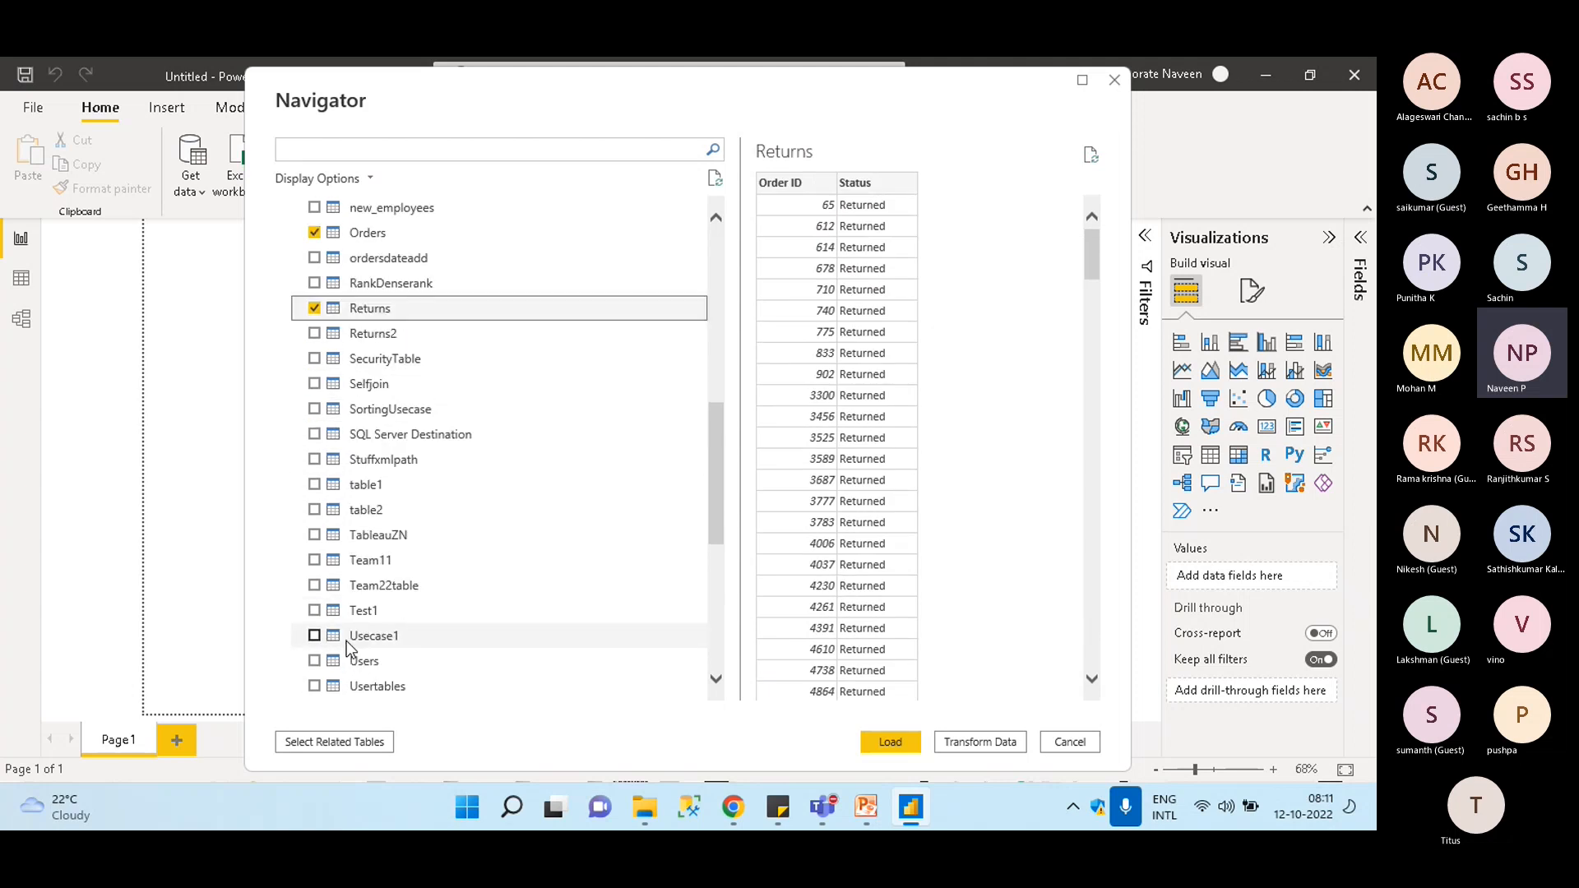
scroll(334, 615, "down", 1)
left_click(315, 585)
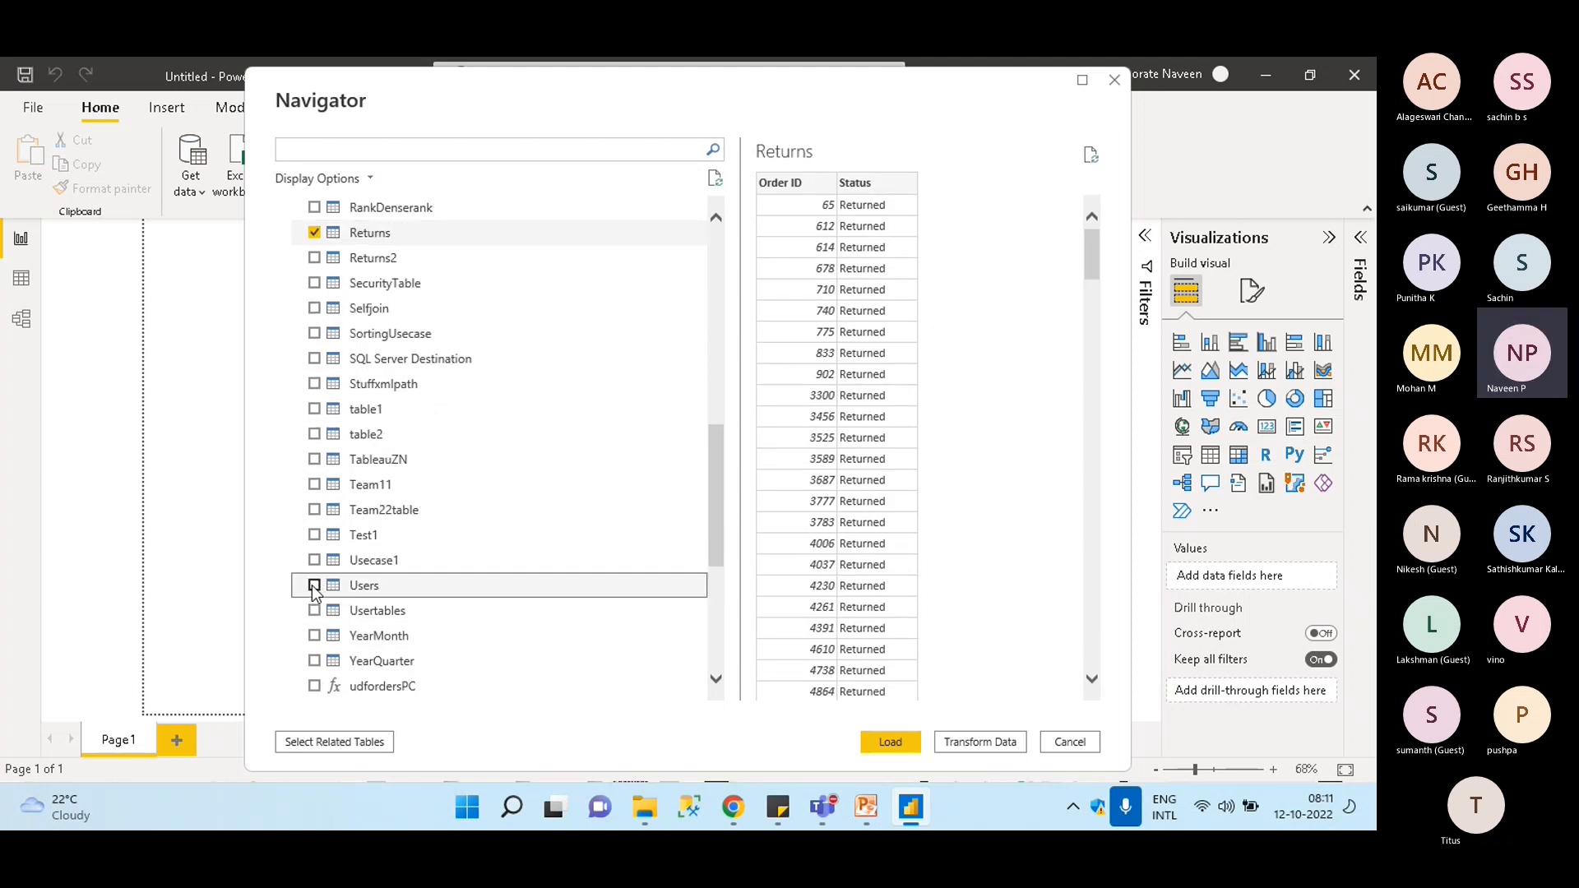
left_click(882, 746)
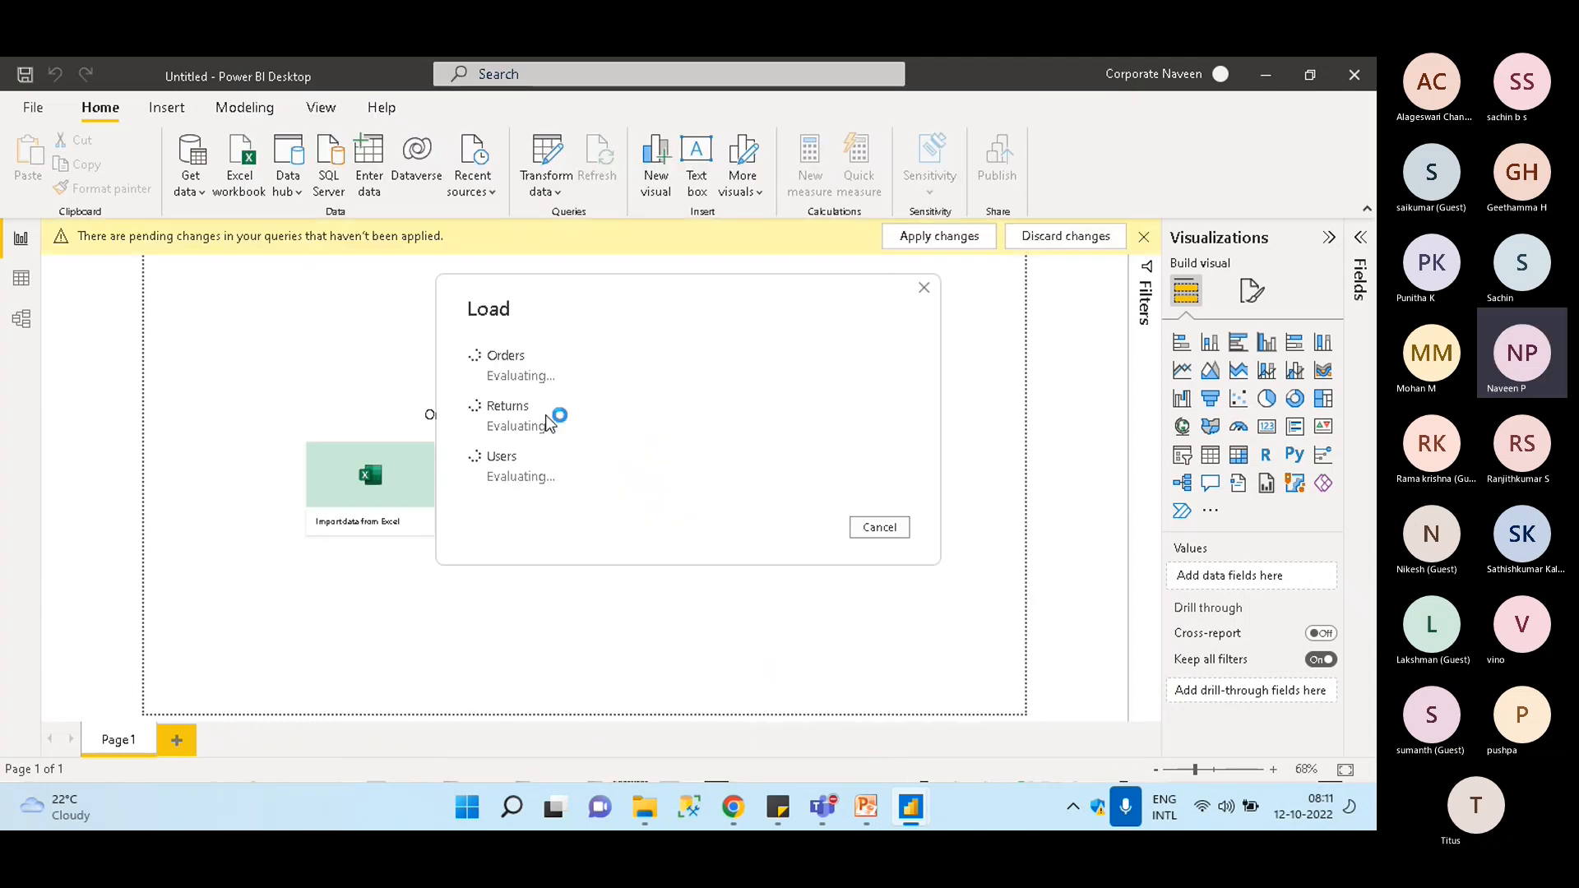
Reveal the loaded tables in the field list and examine the fields of the Orders table
left_click(1360, 236)
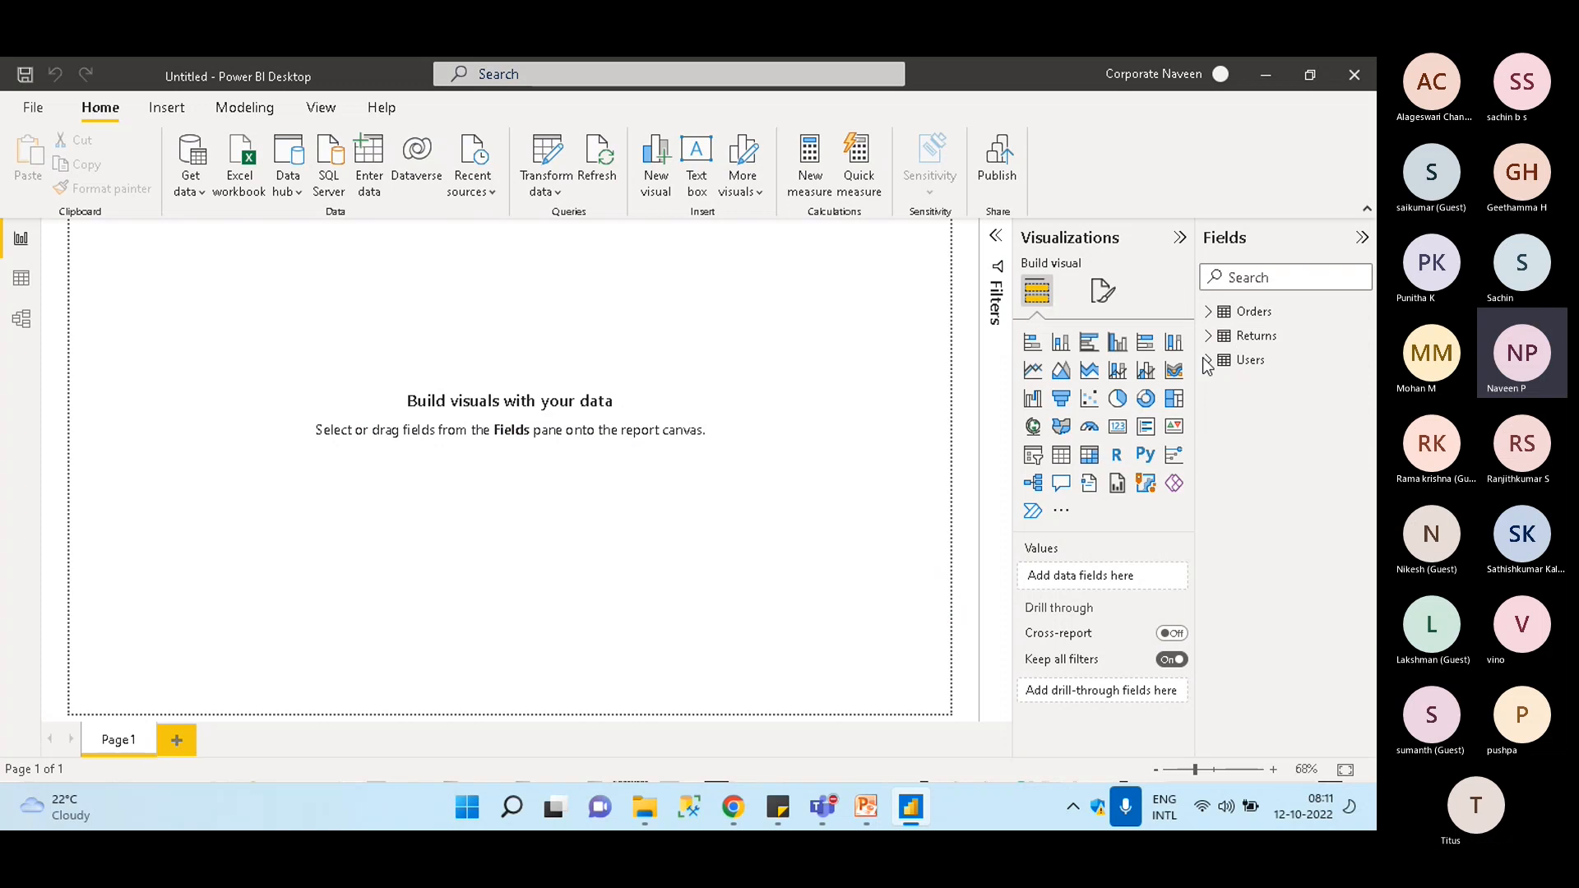
left_click(1209, 313)
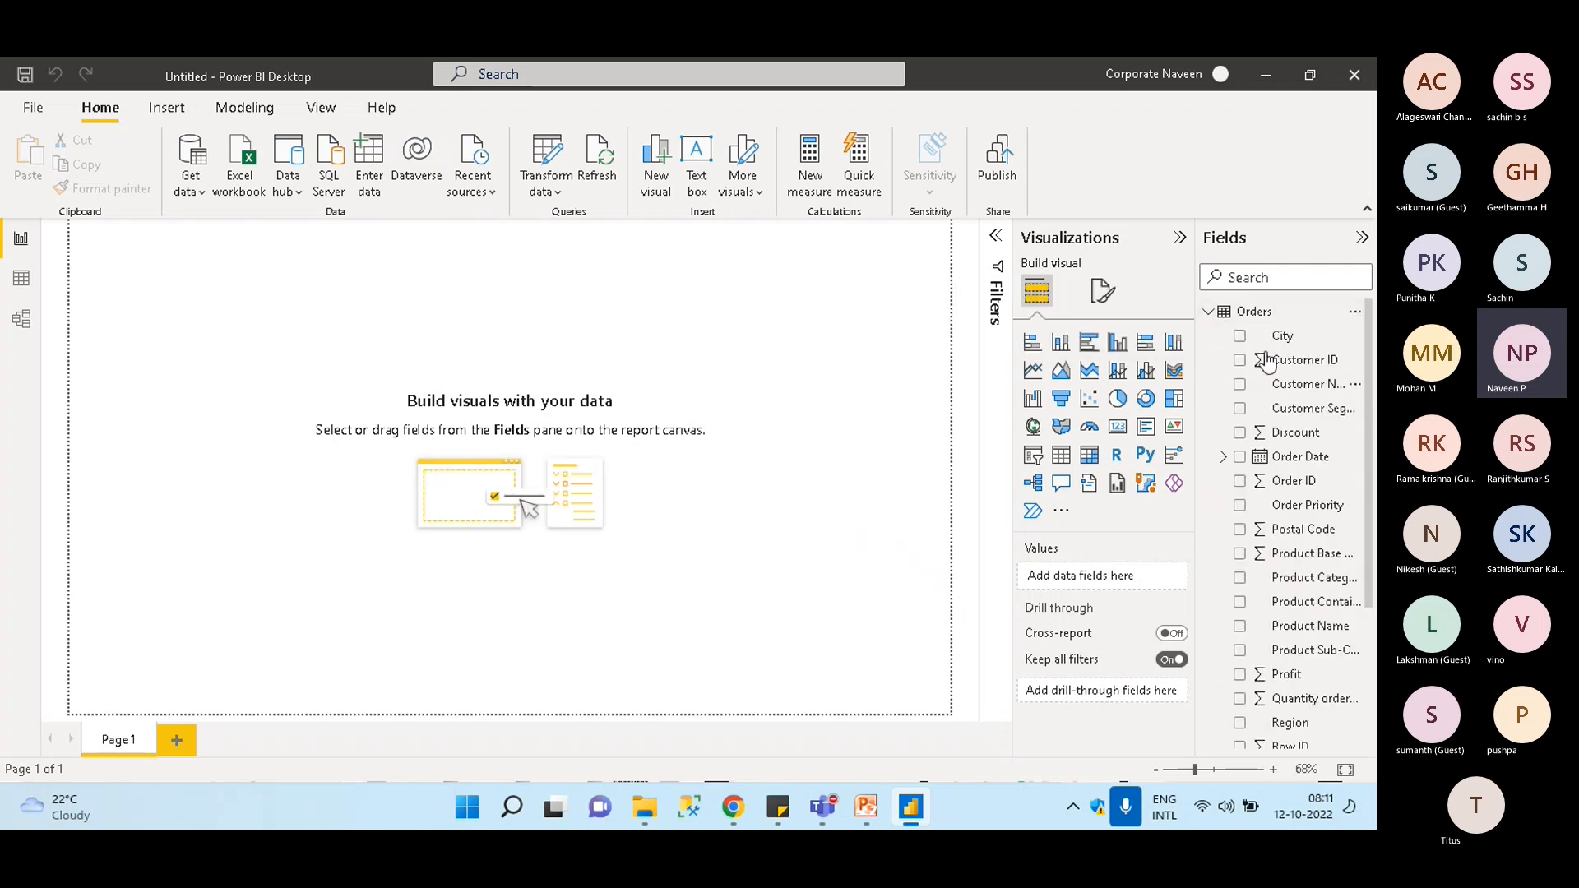
left_click(1209, 313)
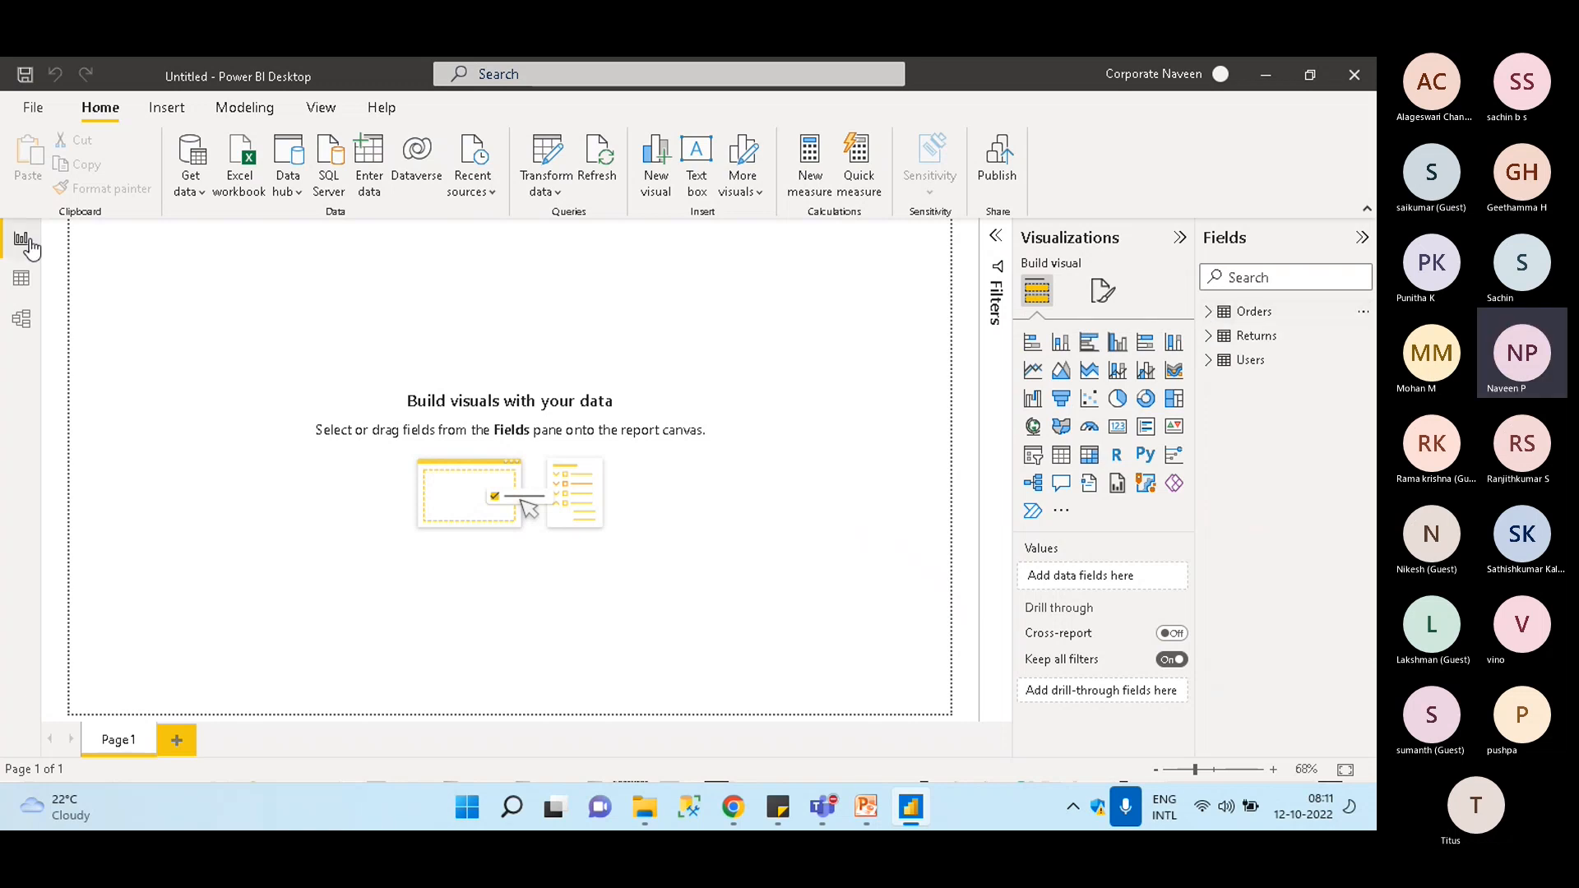
In the model diagram, hide the properties and field list and move the Users table between Orders and Returns
left_click(22, 288)
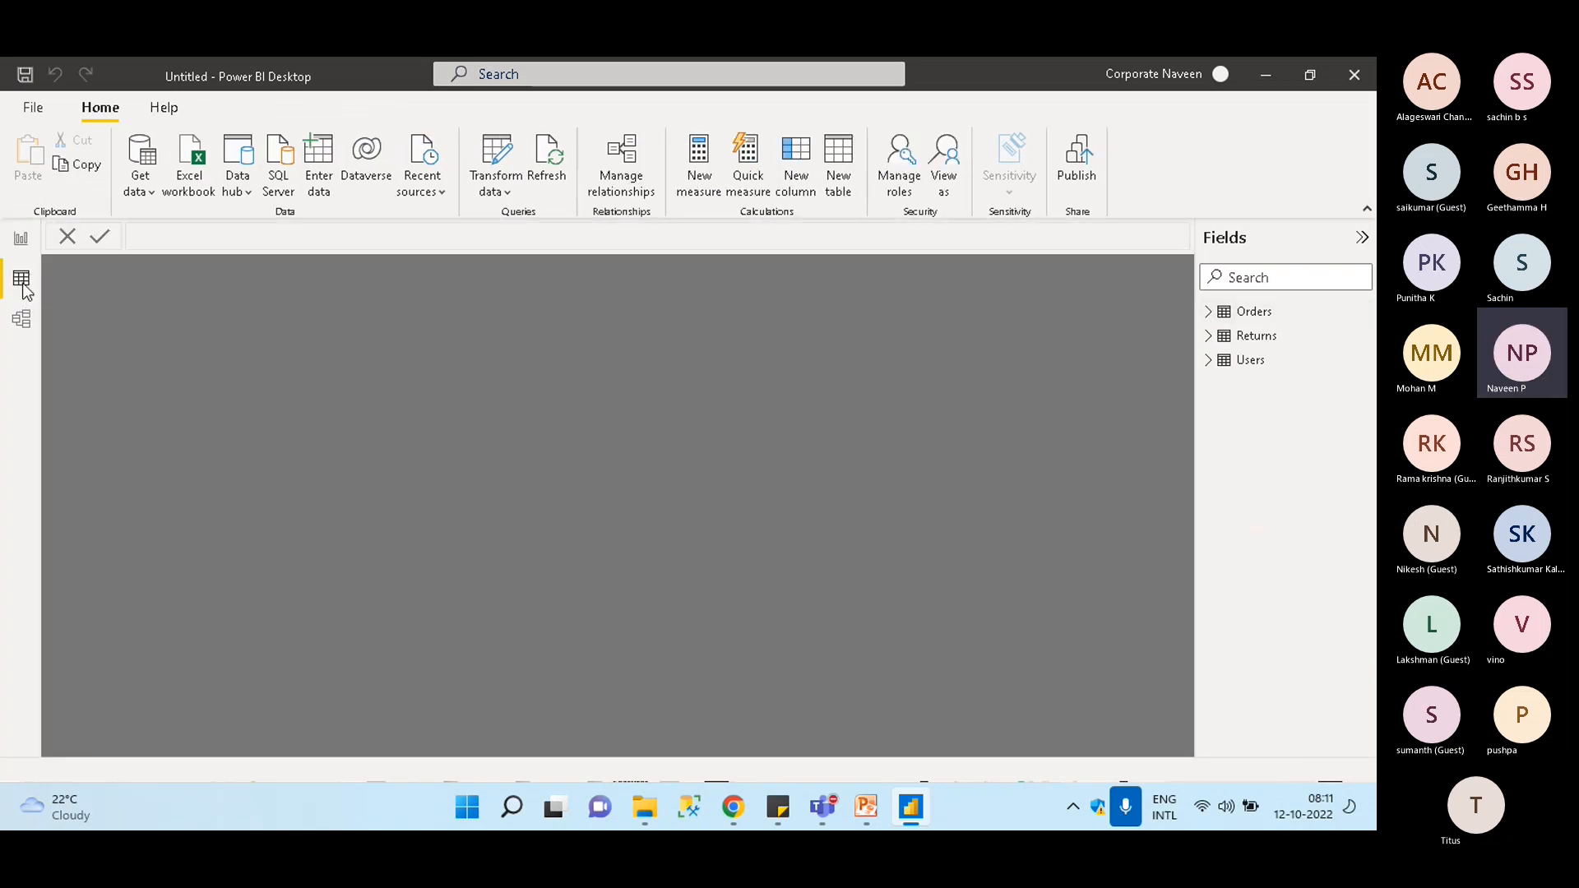
left_click(23, 325)
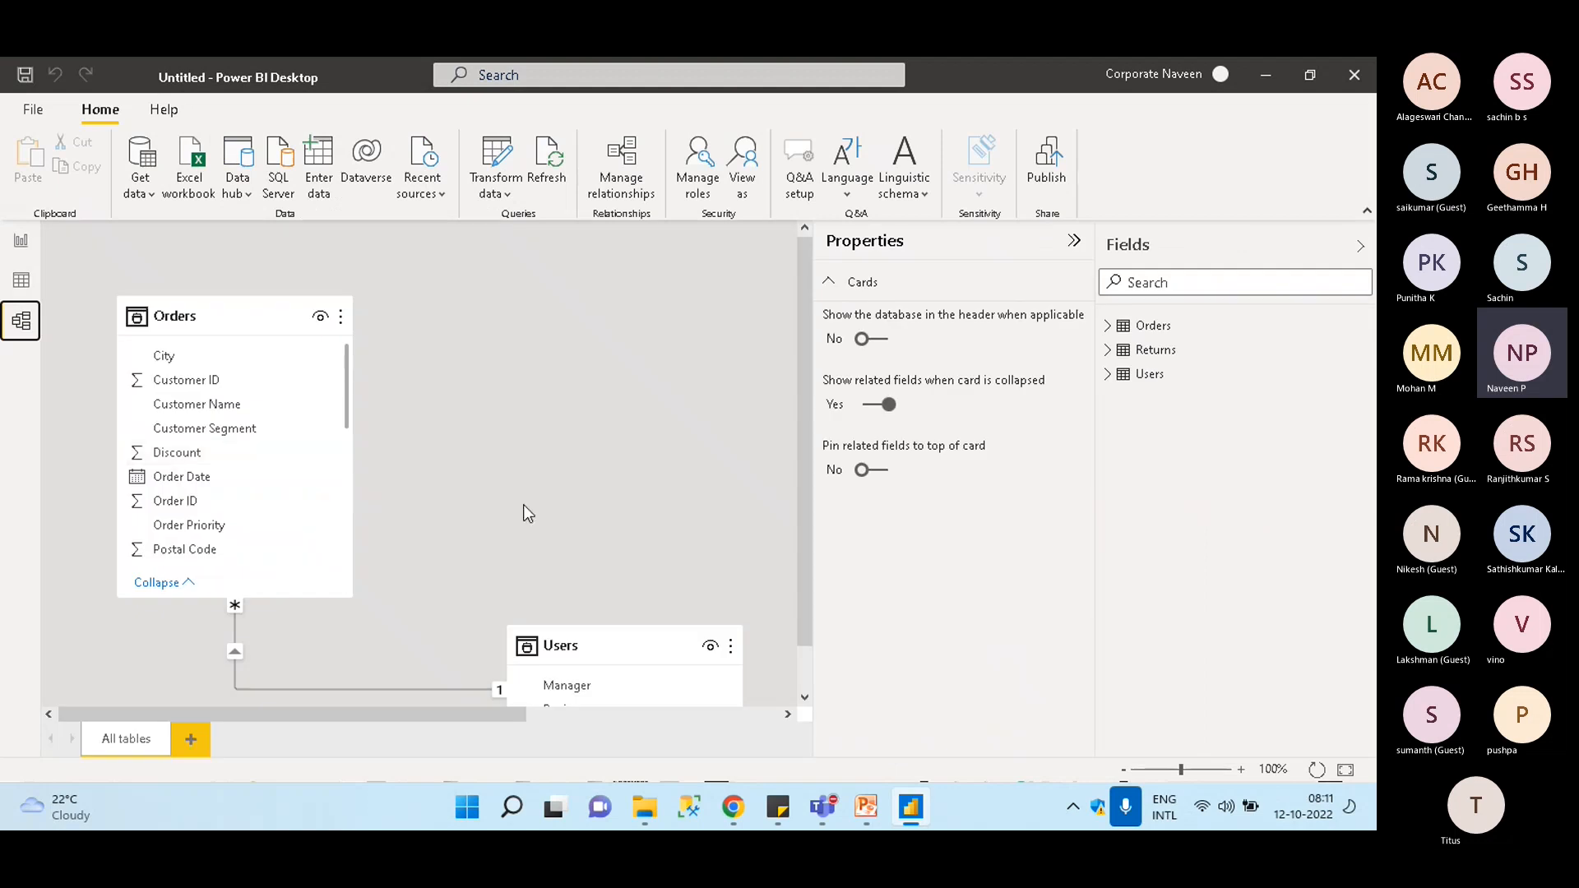
left_click(1075, 241)
left_click(1360, 246)
left_click_drag(599, 639, 600, 345)
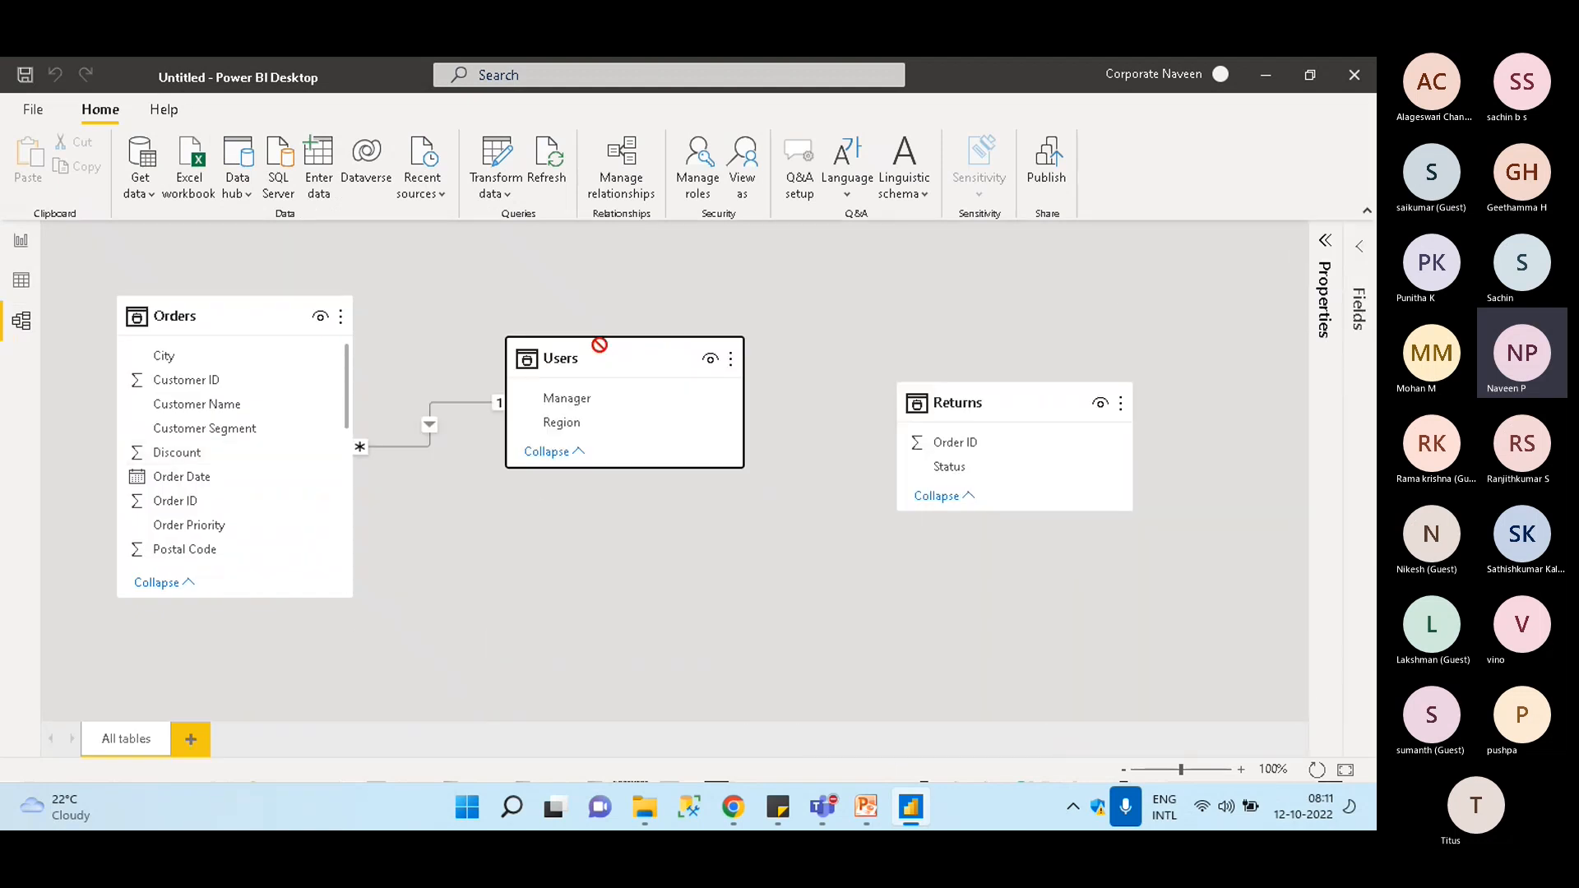
Add a card visual showing Sum of Sales to the report page and move it slightly down
left_click(20, 240)
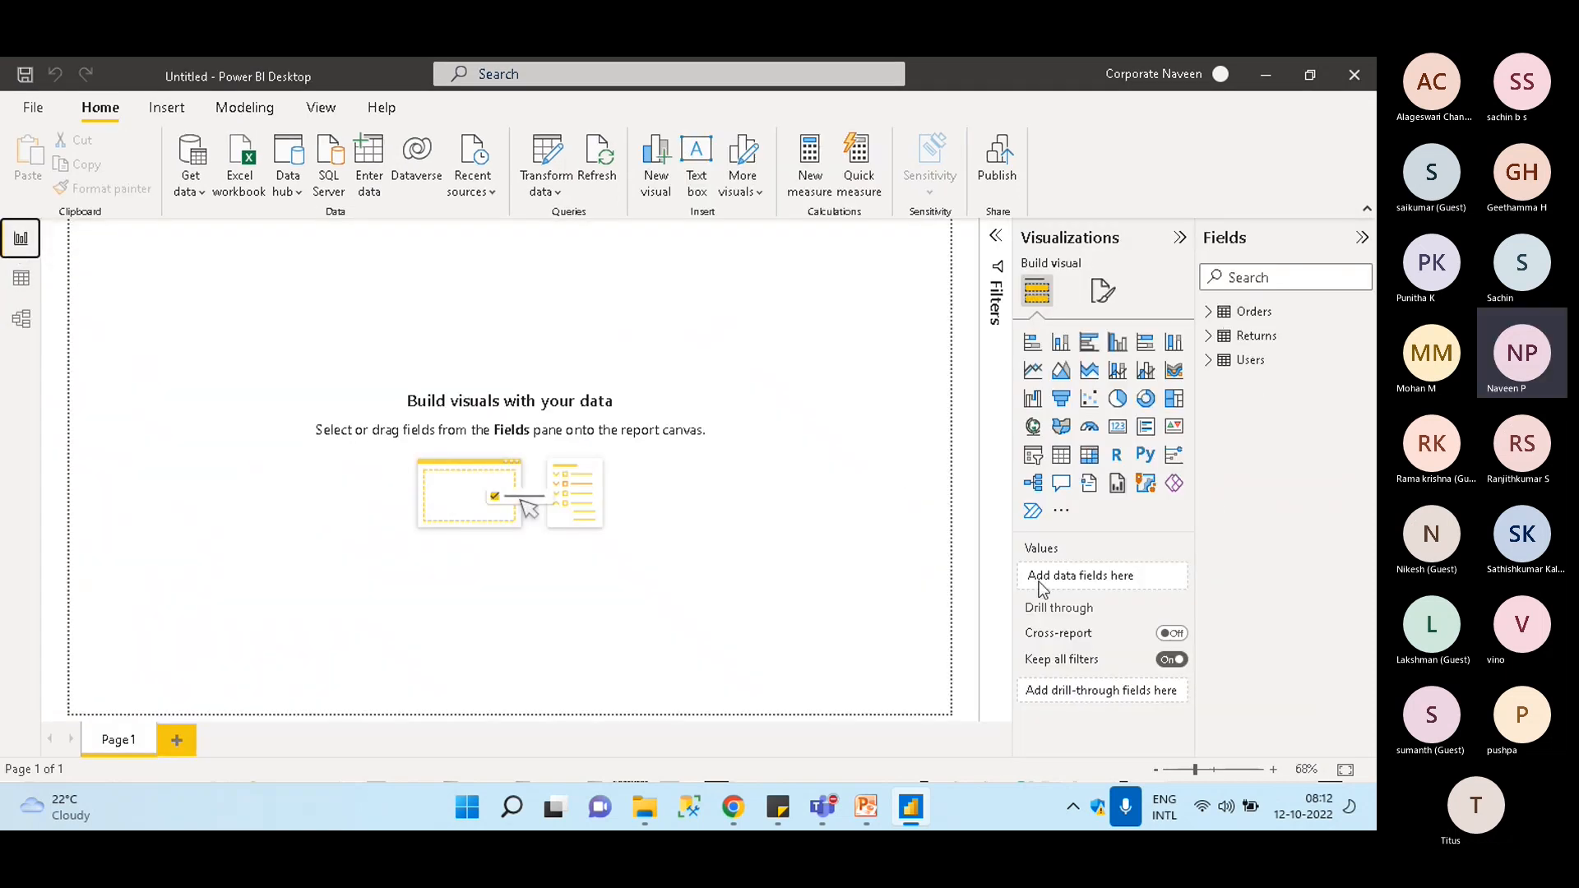
left_click(1117, 426)
left_click(1277, 277)
type("sa")
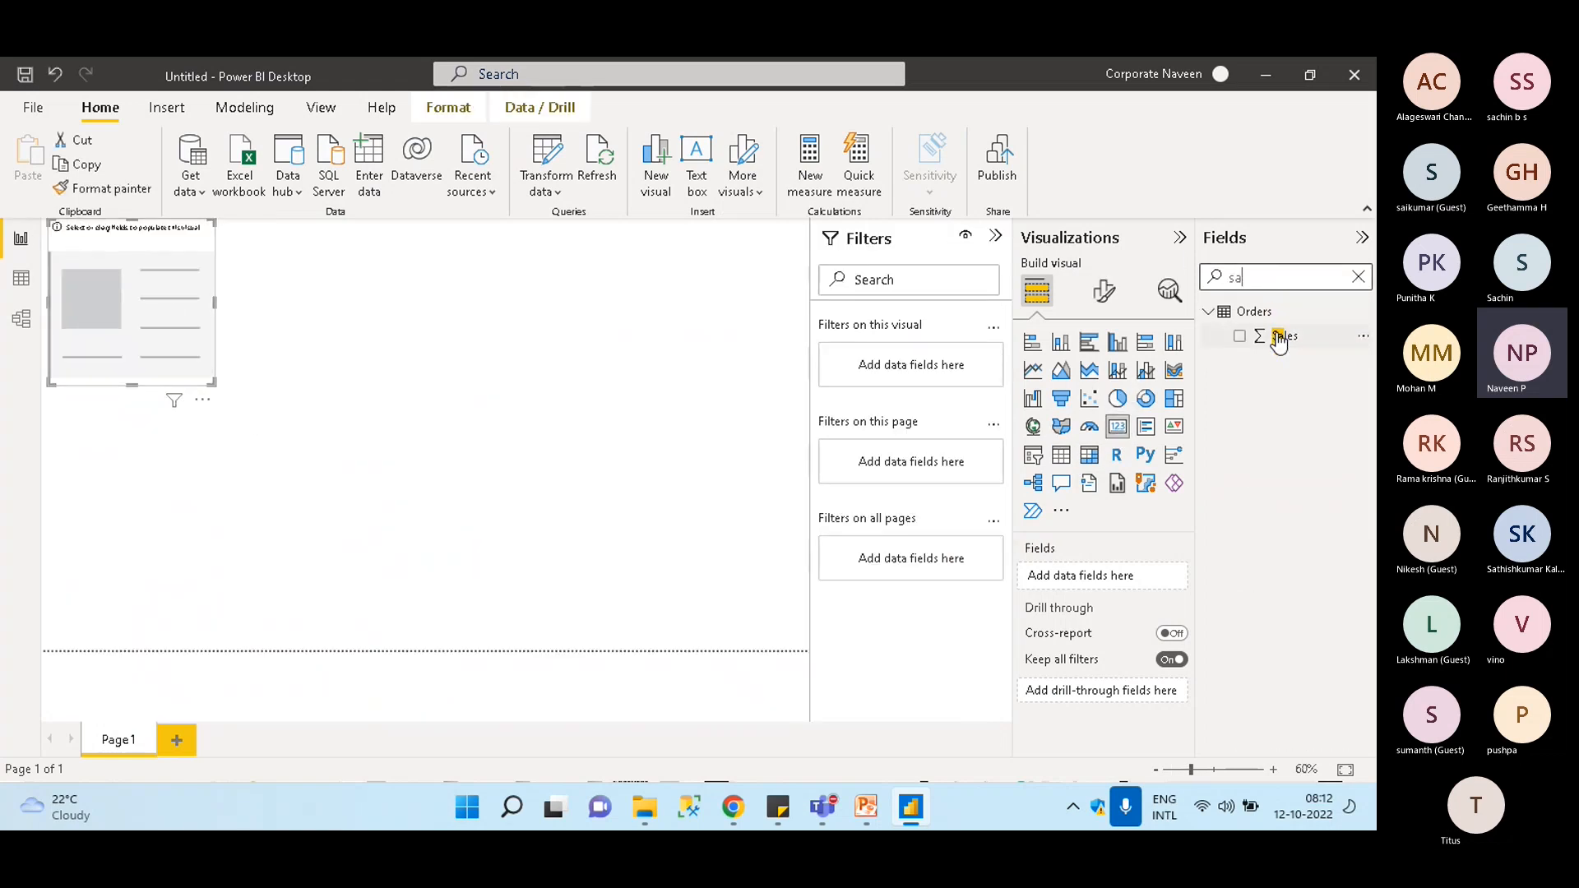
left_click_drag(1280, 335, 152, 325)
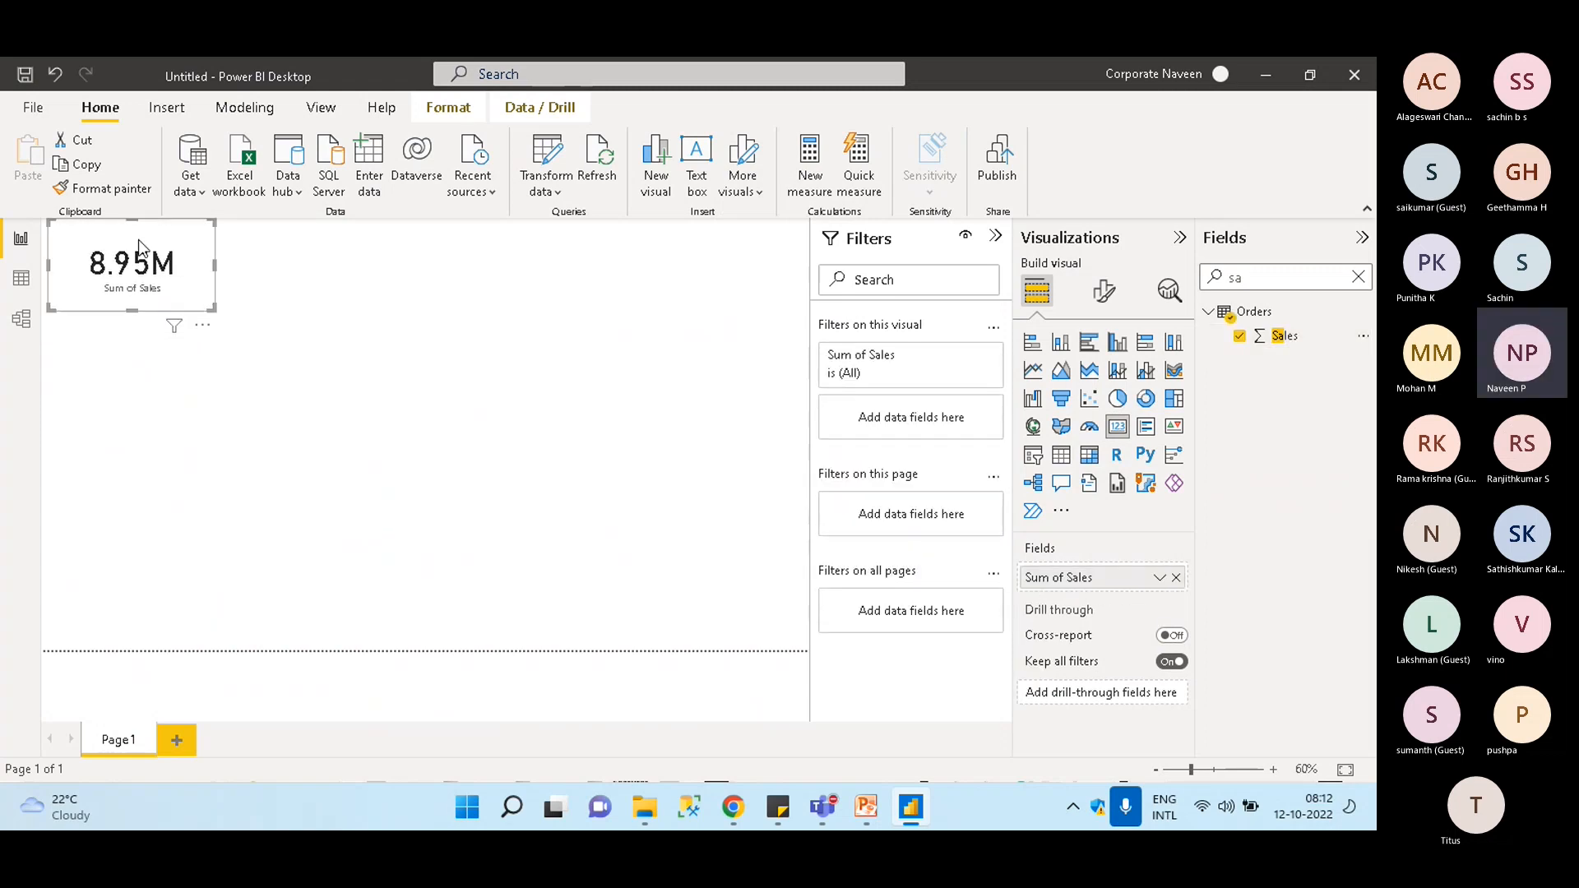
left_click_drag(138, 240, 135, 297)
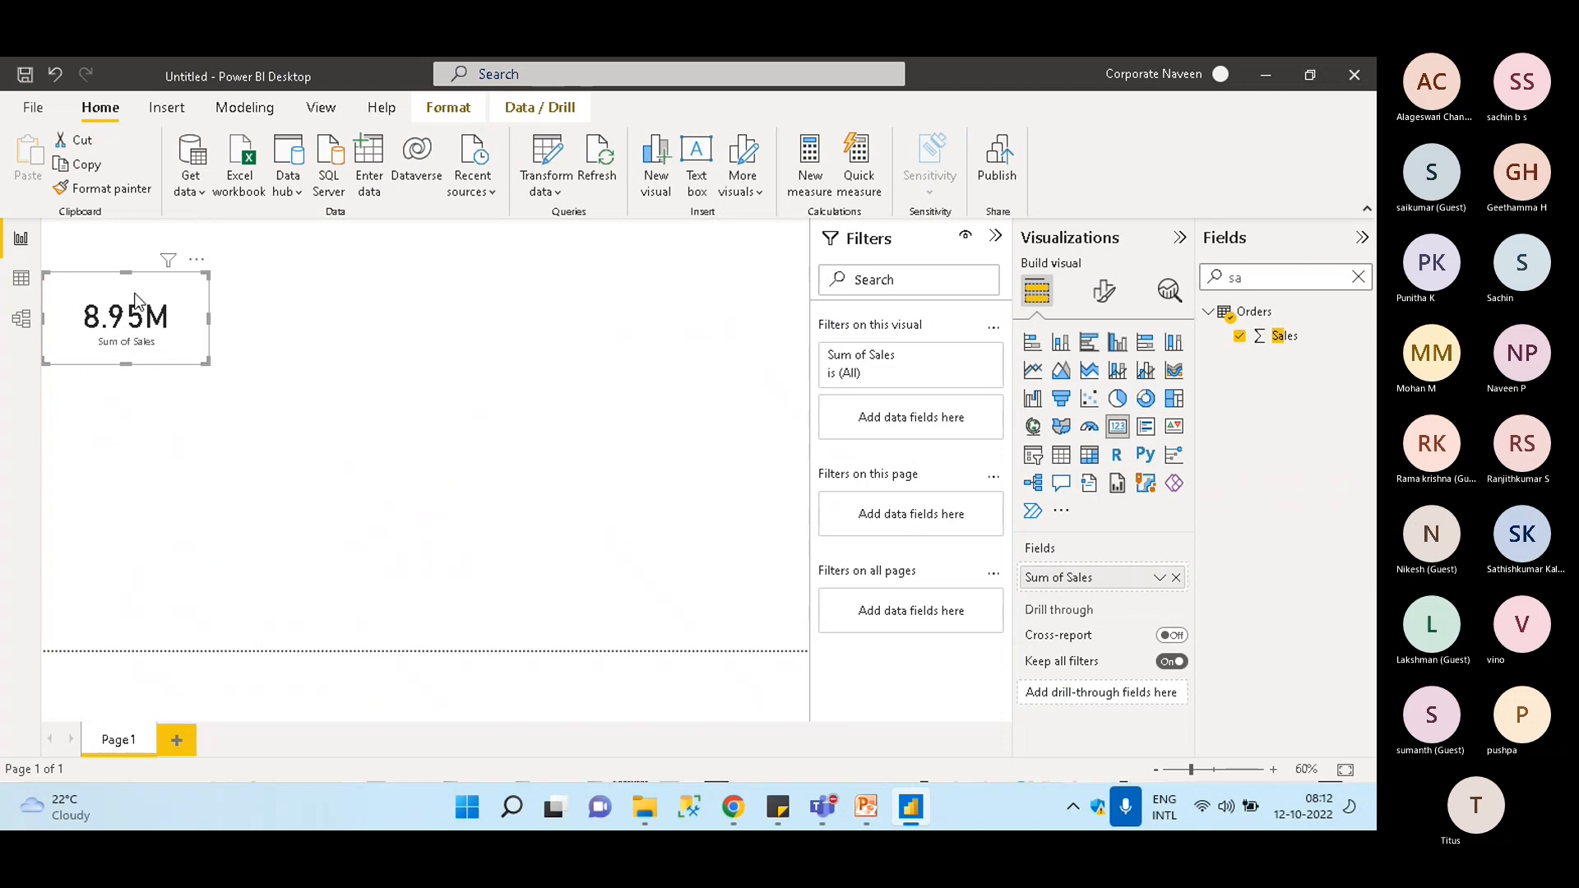
Duplicate the Sales card, place the copy directly to its right and replace its field with Profit
key("ctrl+c")
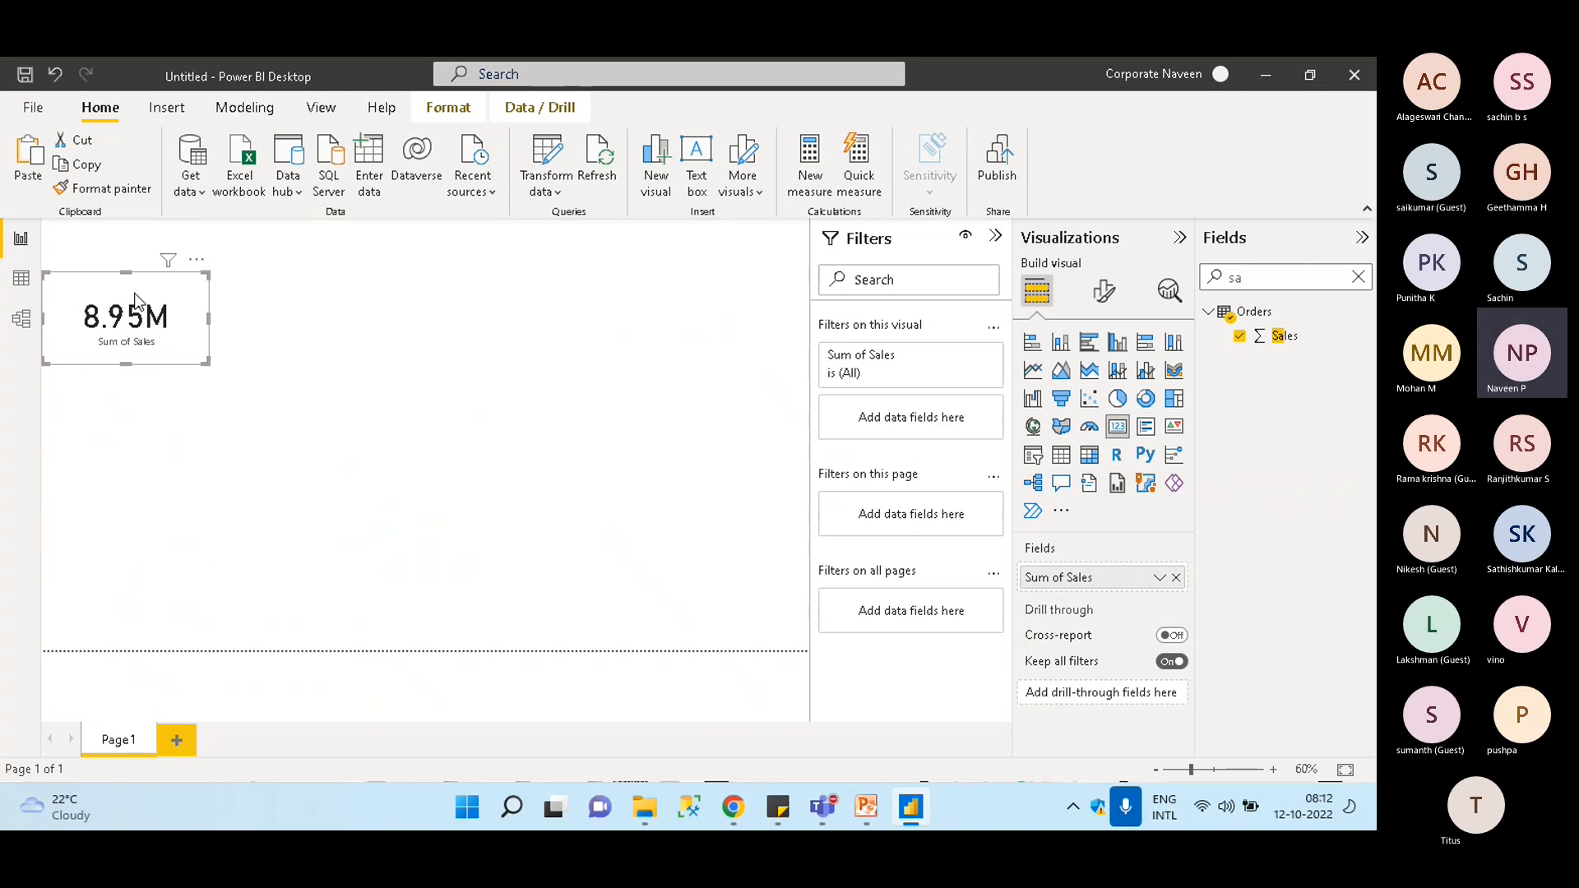
key("ctrl+v")
left_click_drag(161, 298, 300, 298)
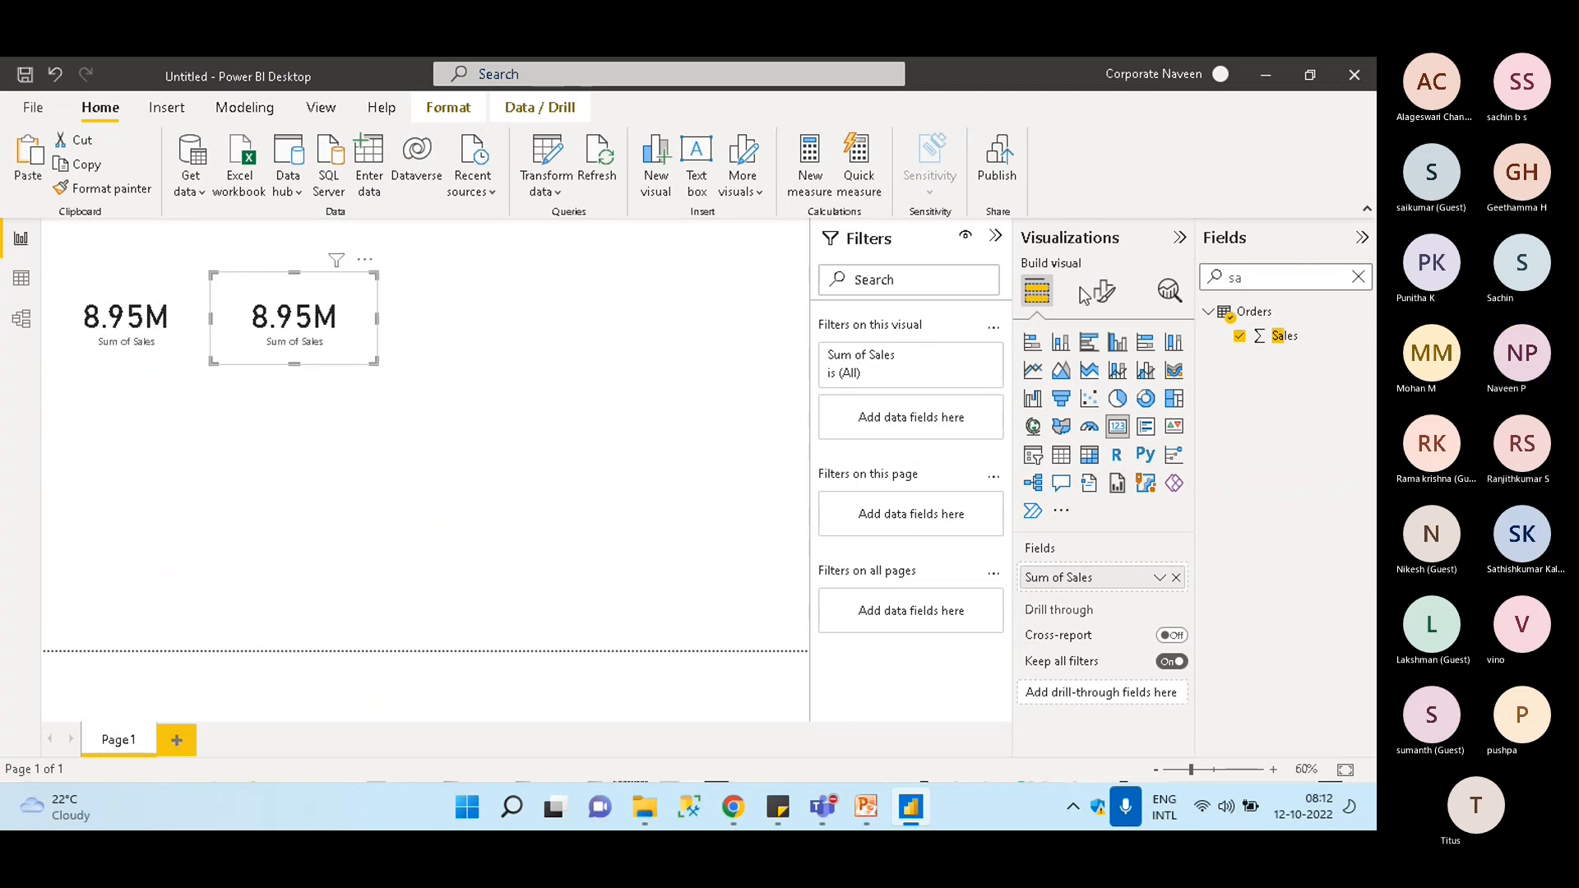
double_click(1311, 278)
type("pro")
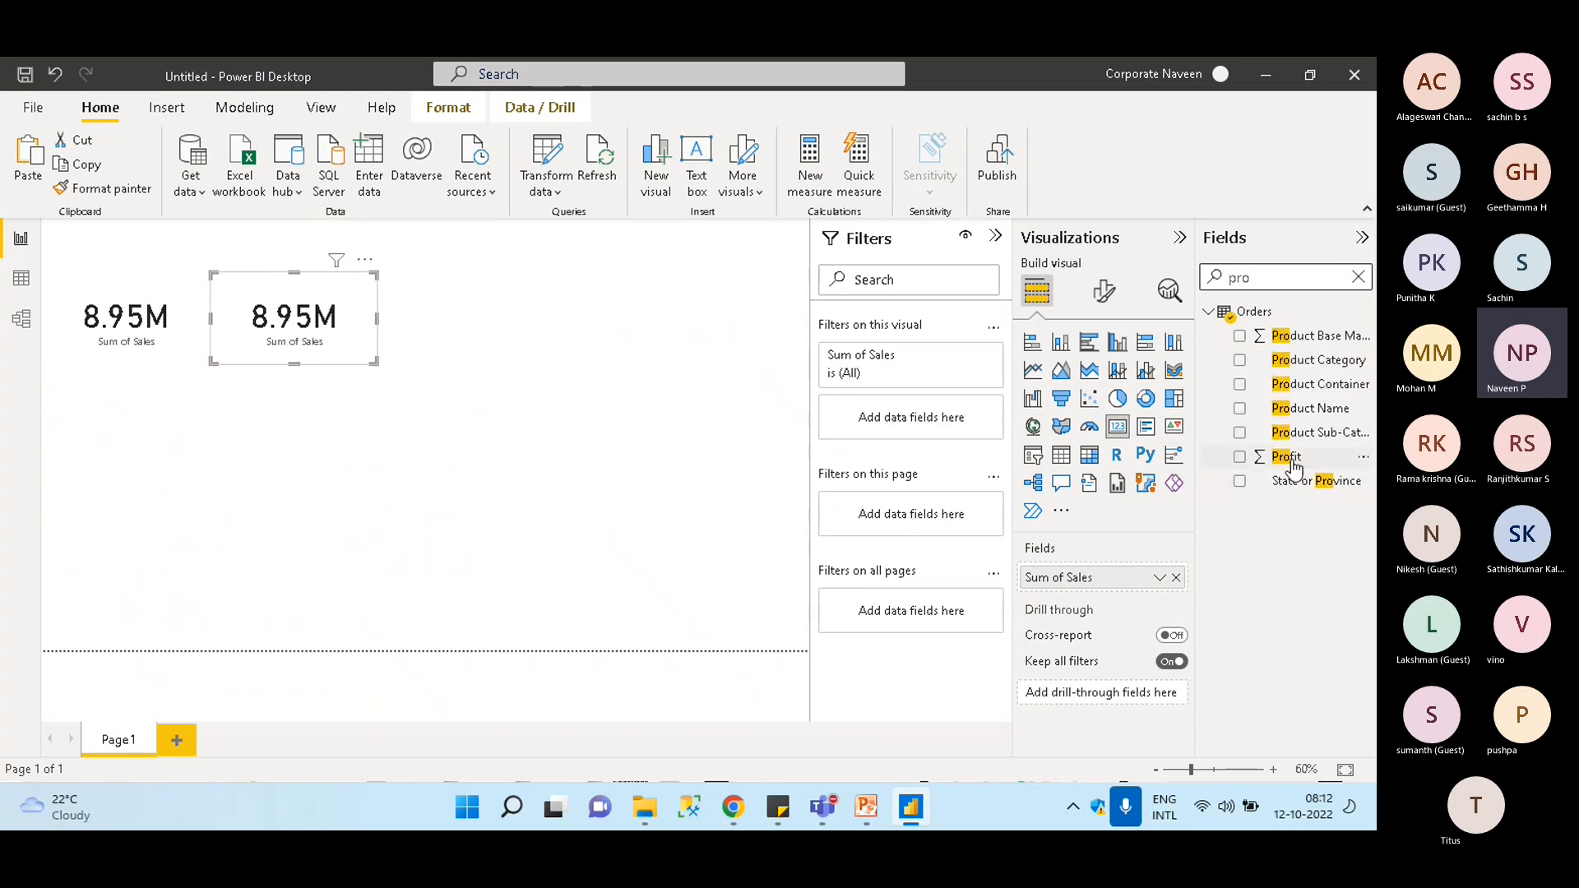
left_click_drag(1285, 456, 1122, 591)
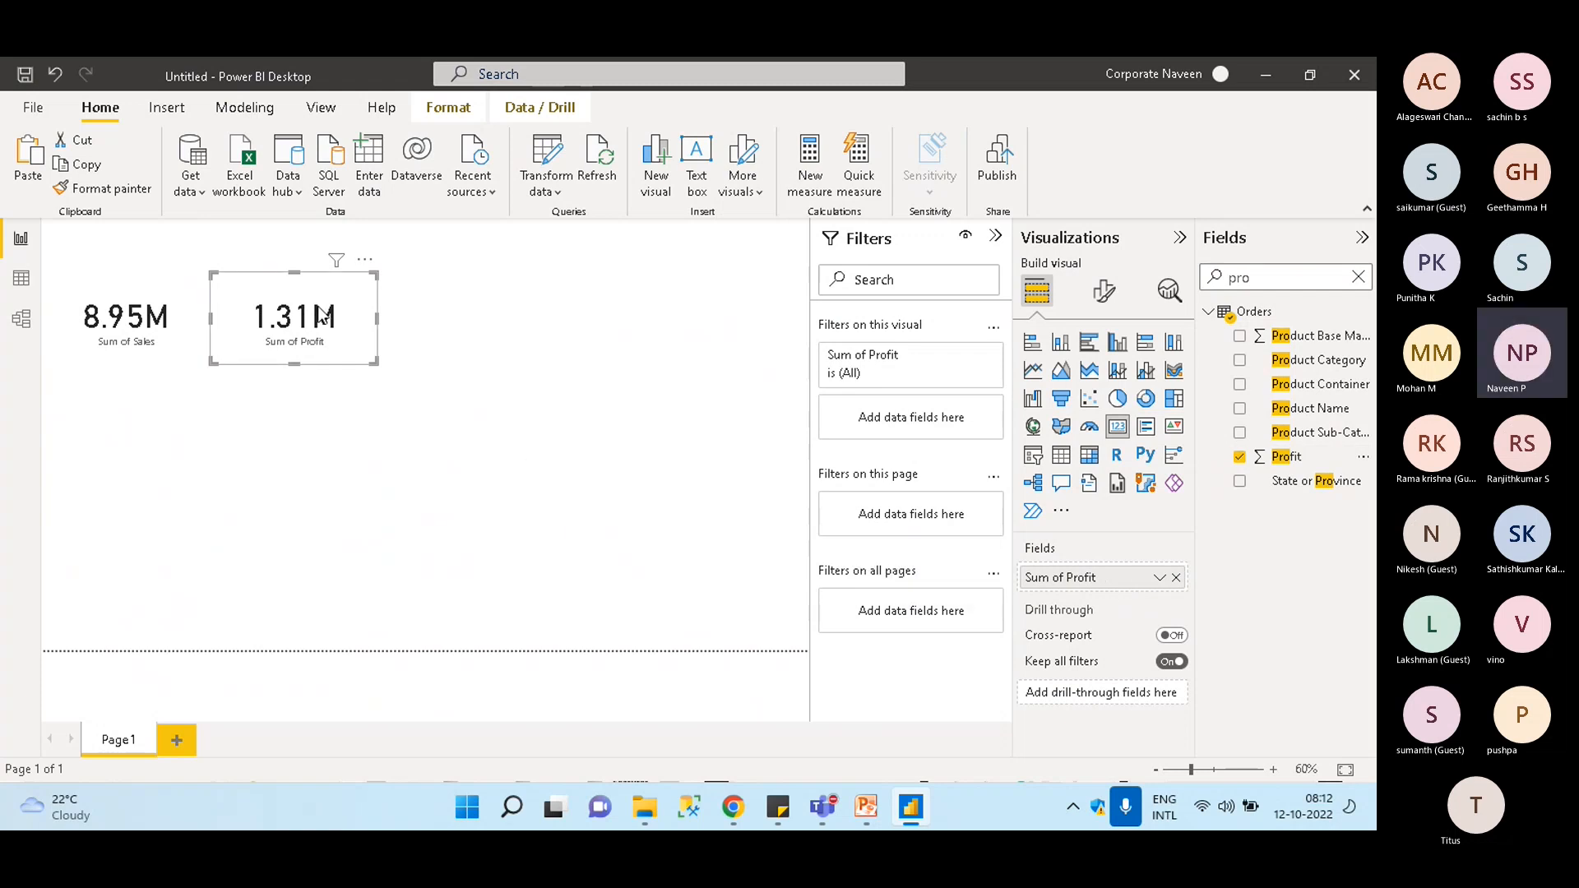
Duplicate the Profit card, place the copy to its right and replace its field with Discount
key("ctrl+c")
key("ctrl+v")
left_click_drag(322, 318, 516, 321)
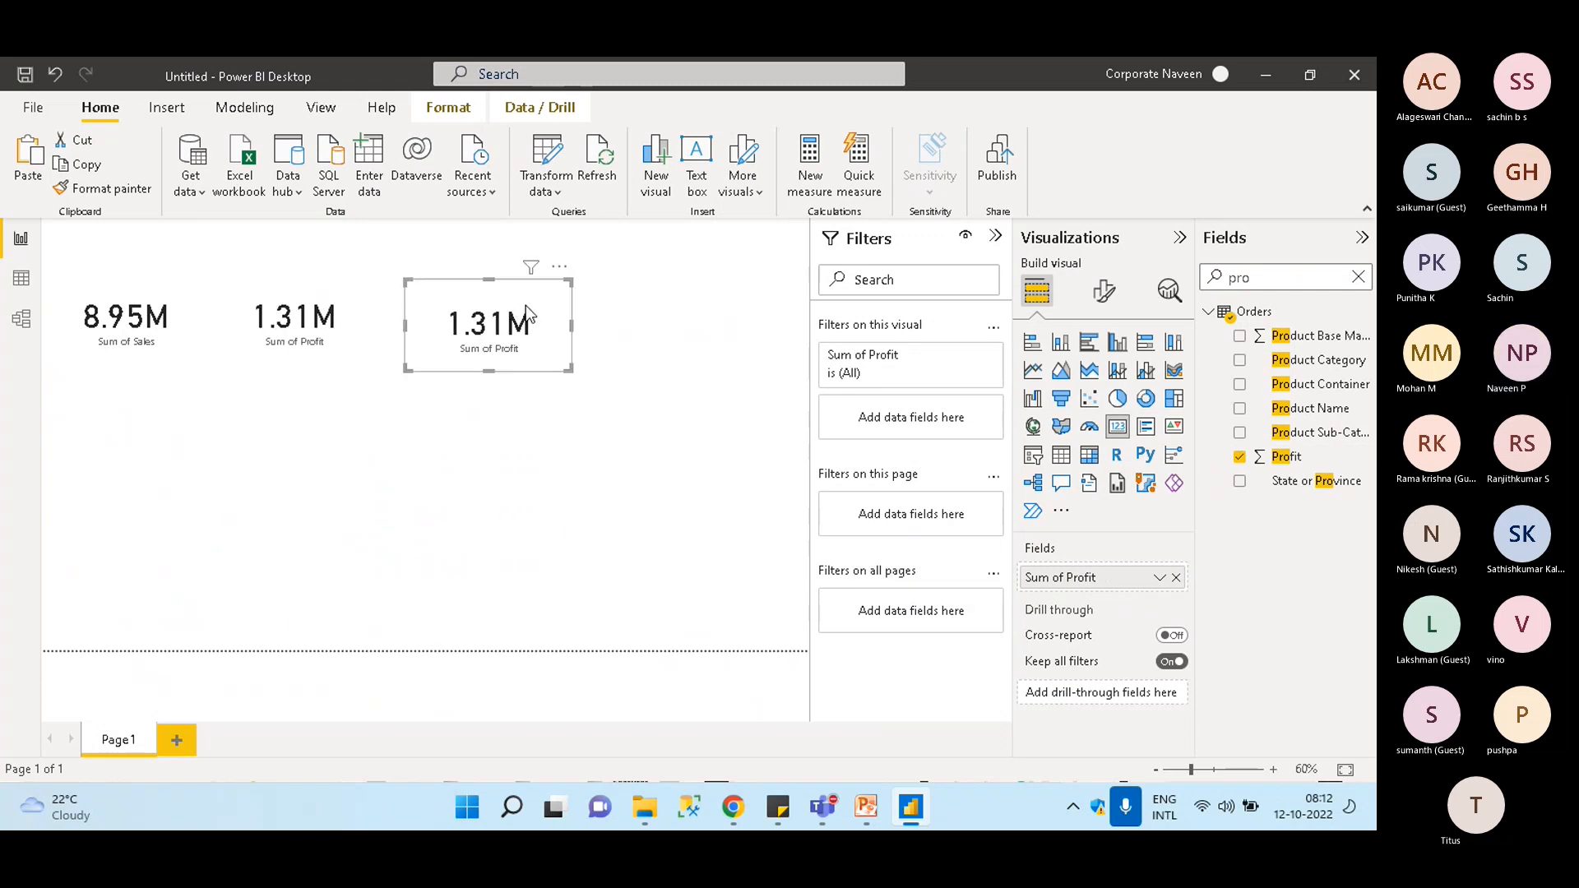
left_click_drag(1255, 278, 1143, 280)
type("di")
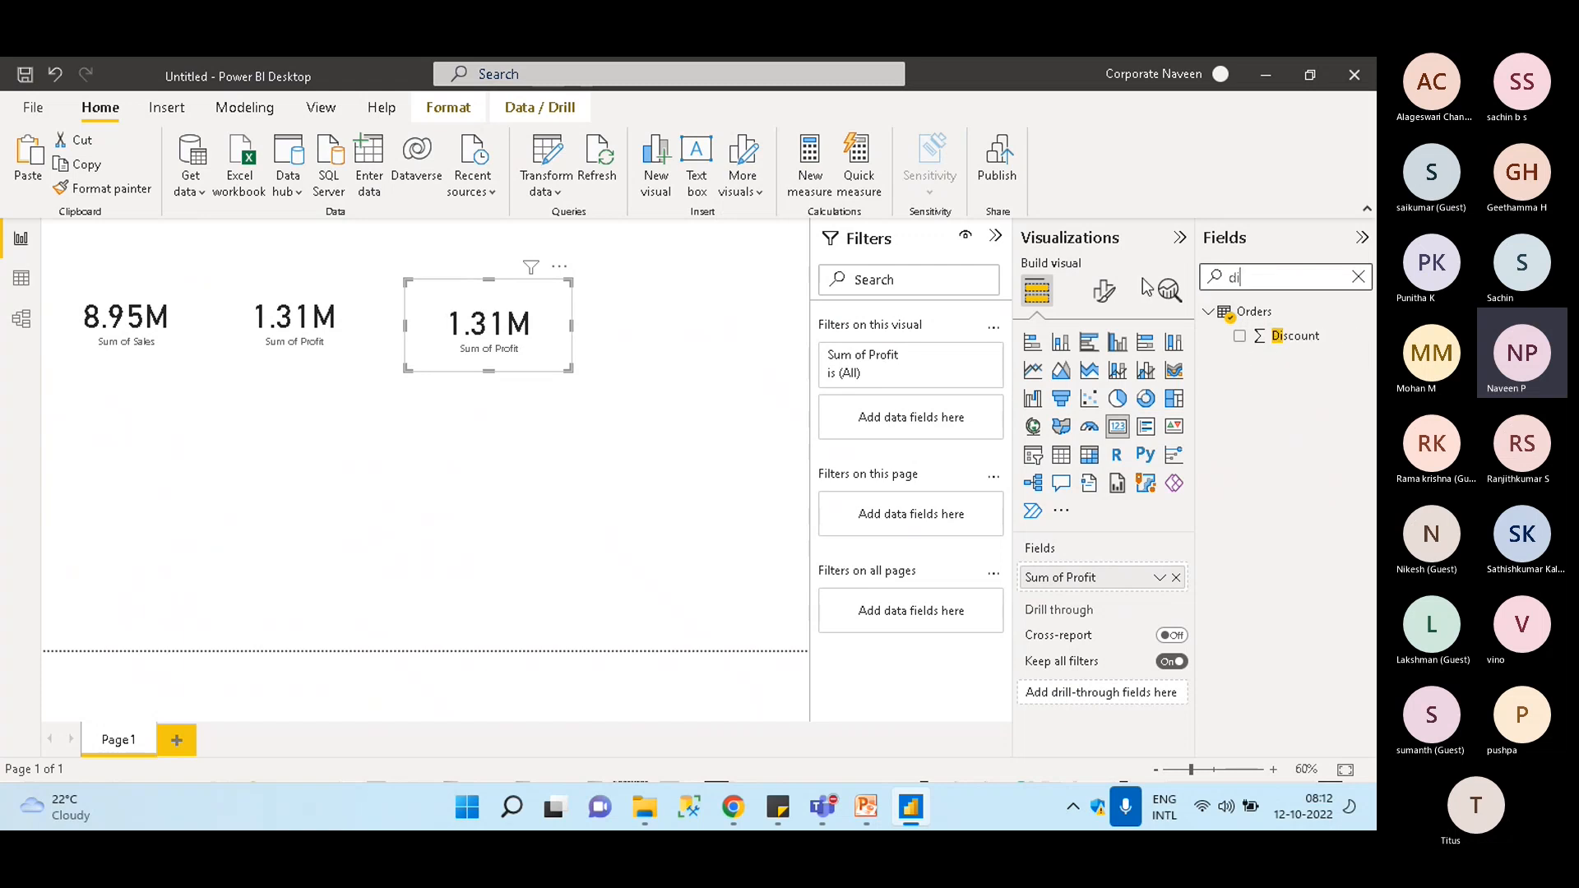
type("s")
left_click_drag(1311, 341, 989, 549)
left_click_drag(1071, 576, 1071, 575)
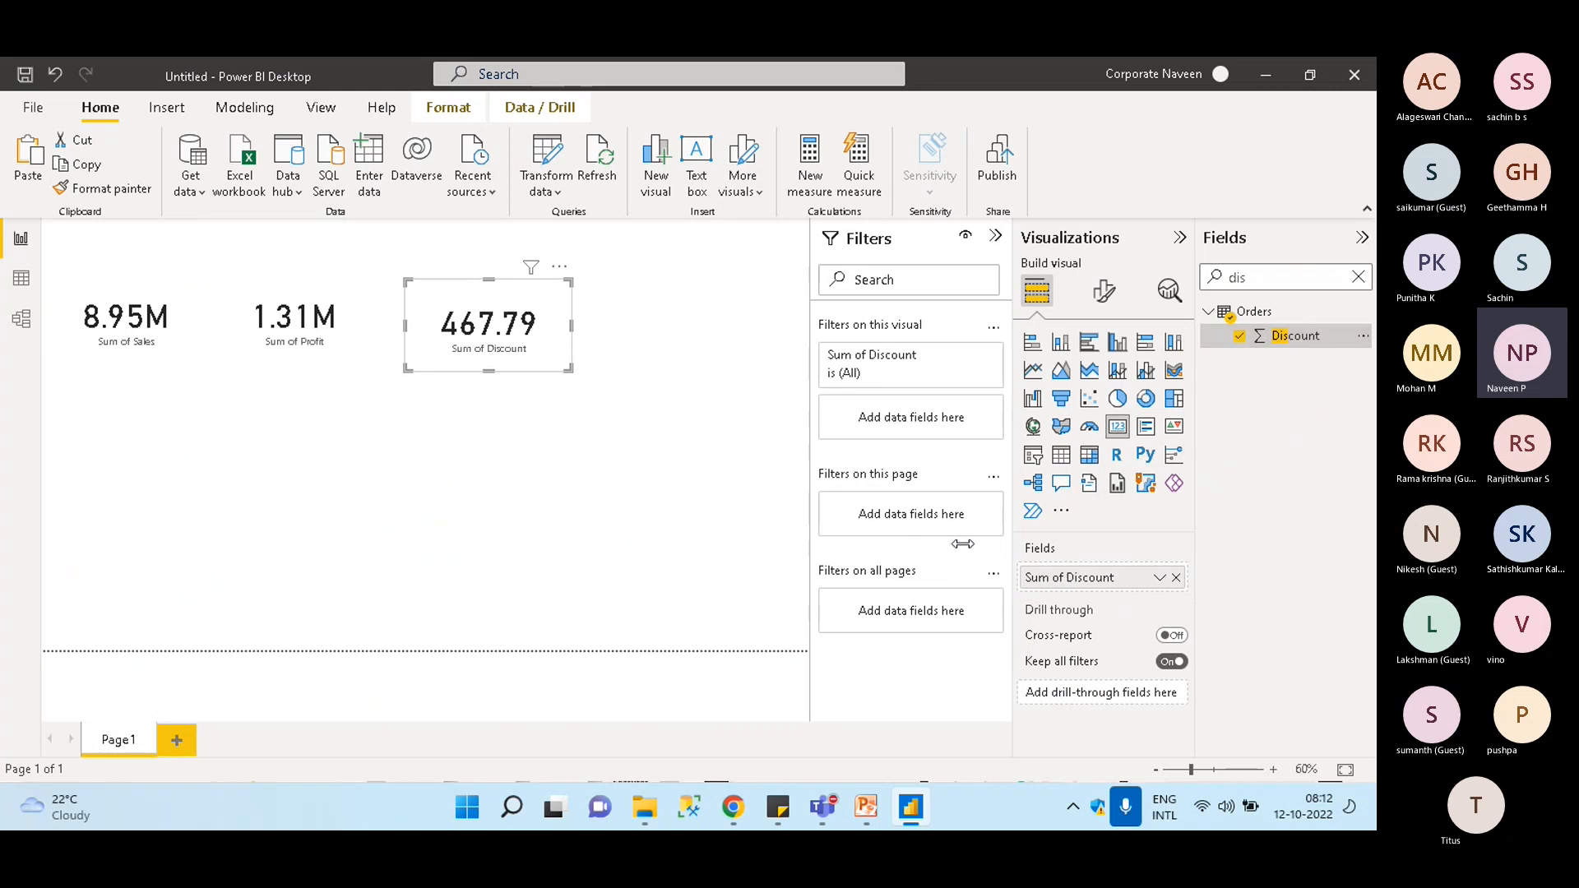
left_click(329, 395)
left_click(128, 321)
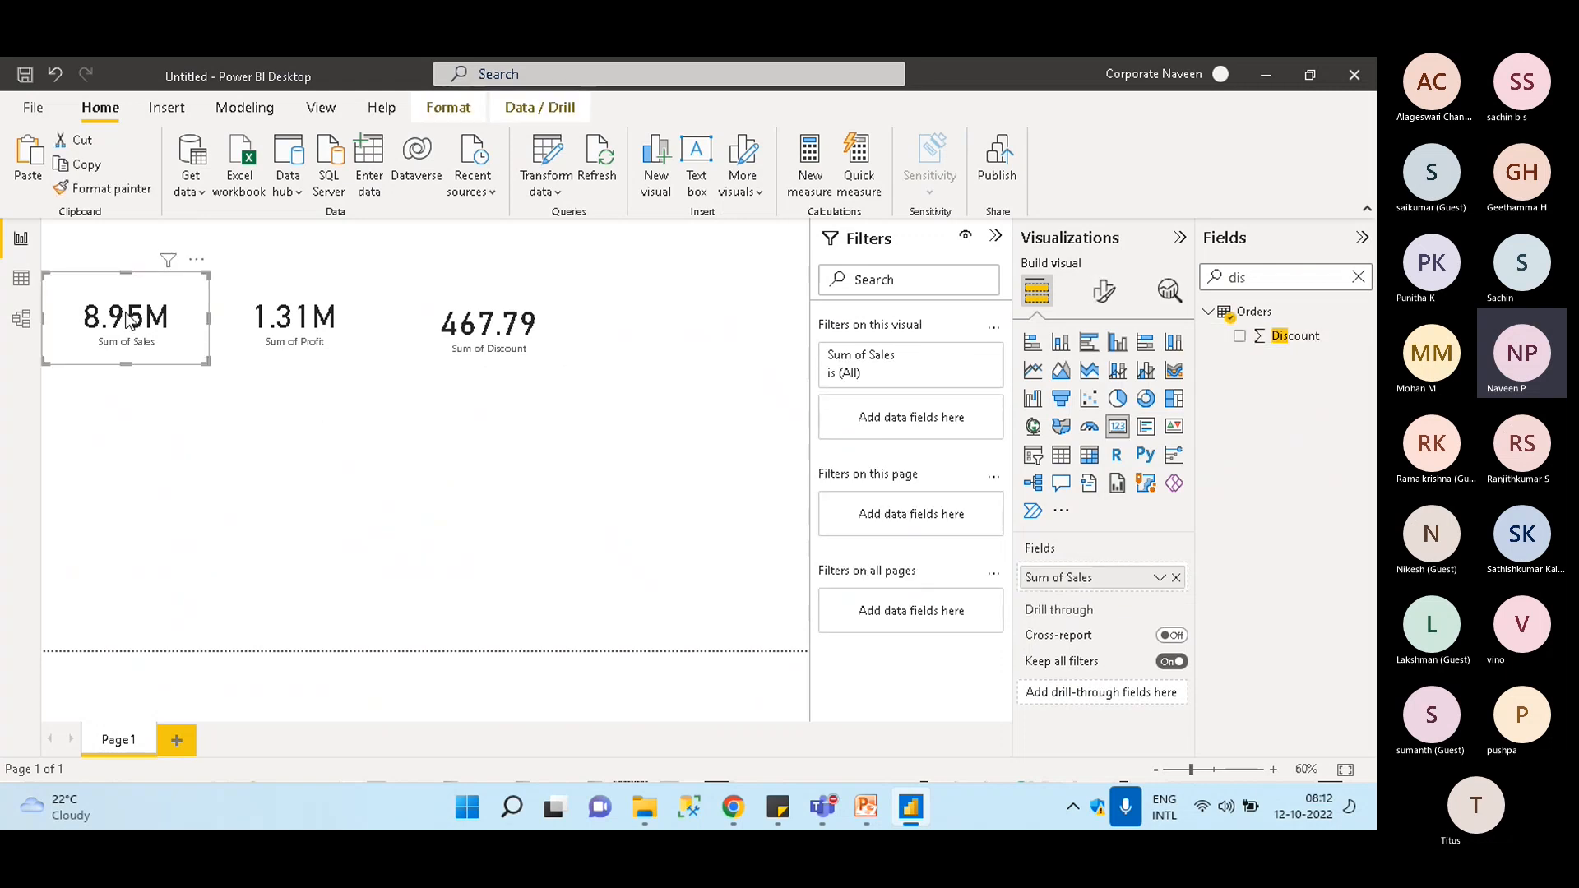
left_click(309, 321)
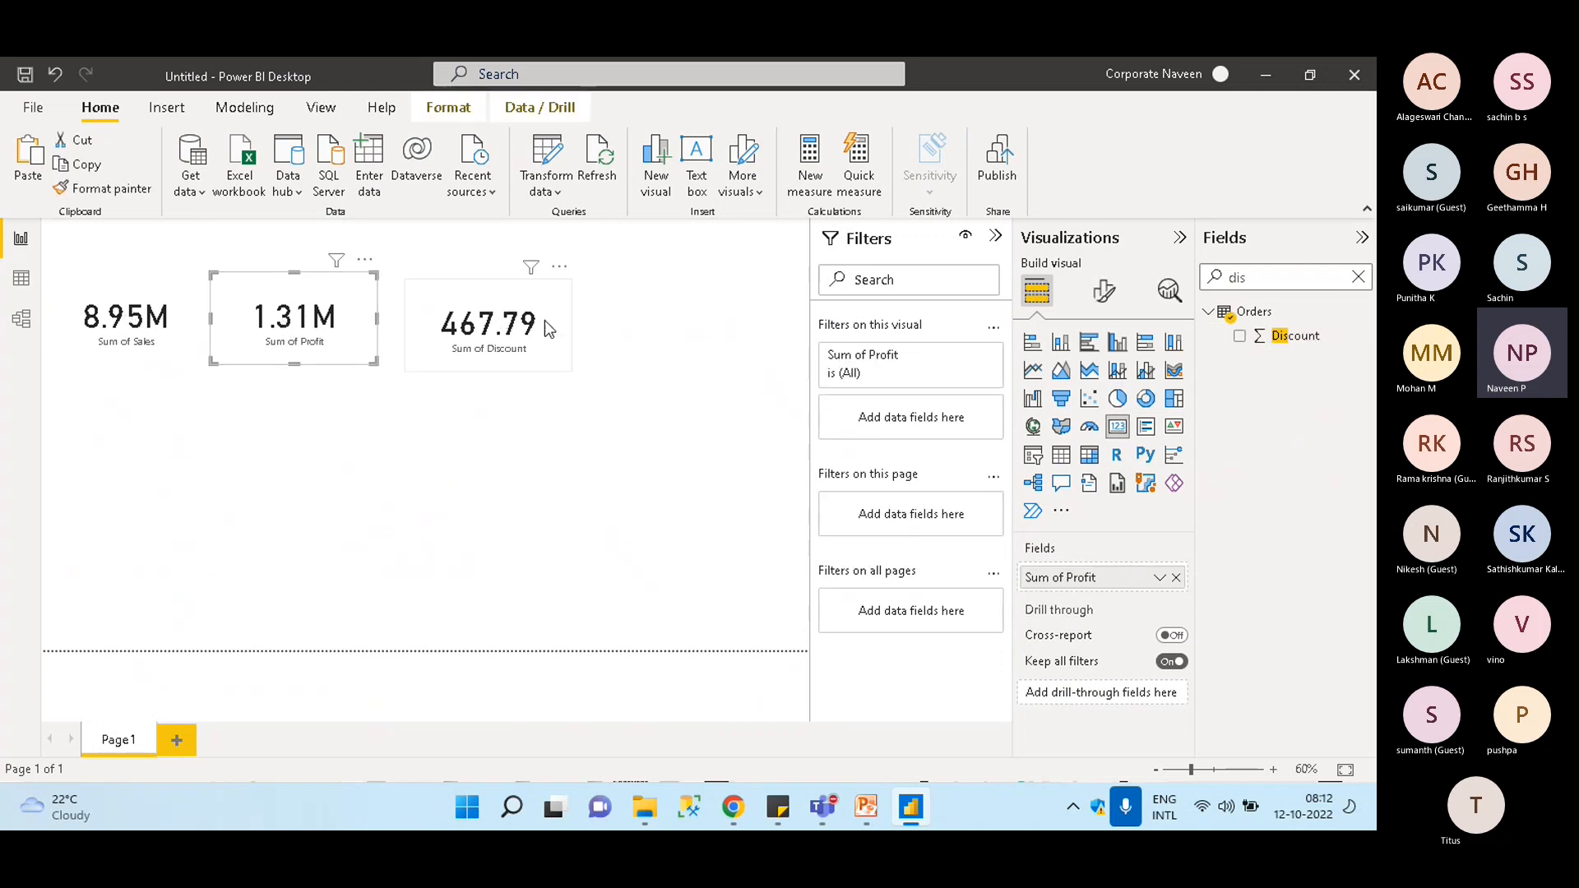
left_click(548, 329)
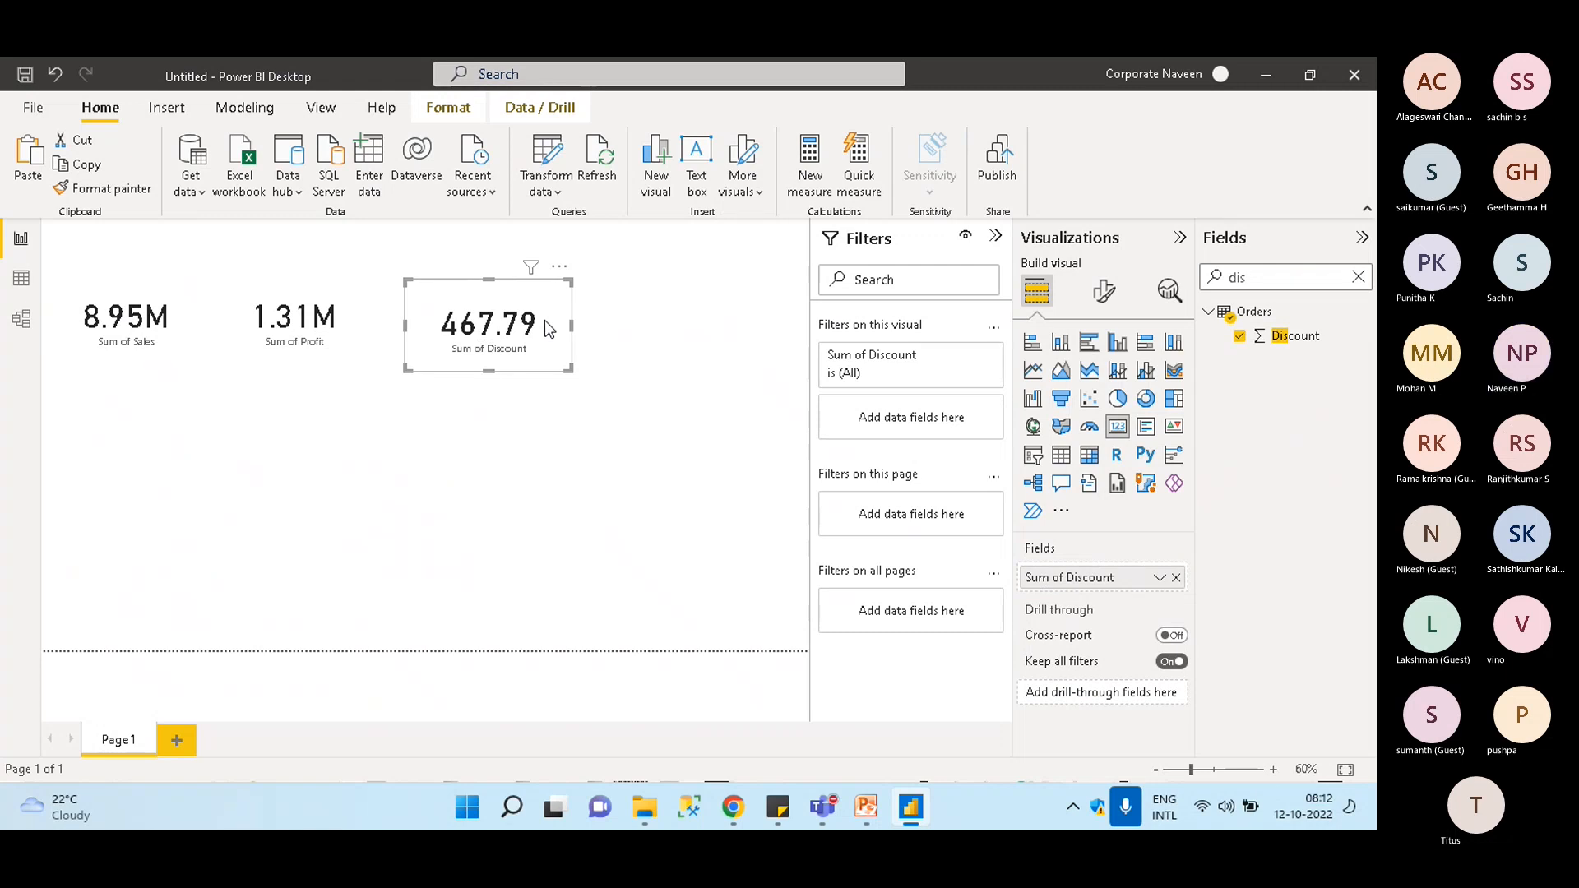
left_click(687, 300)
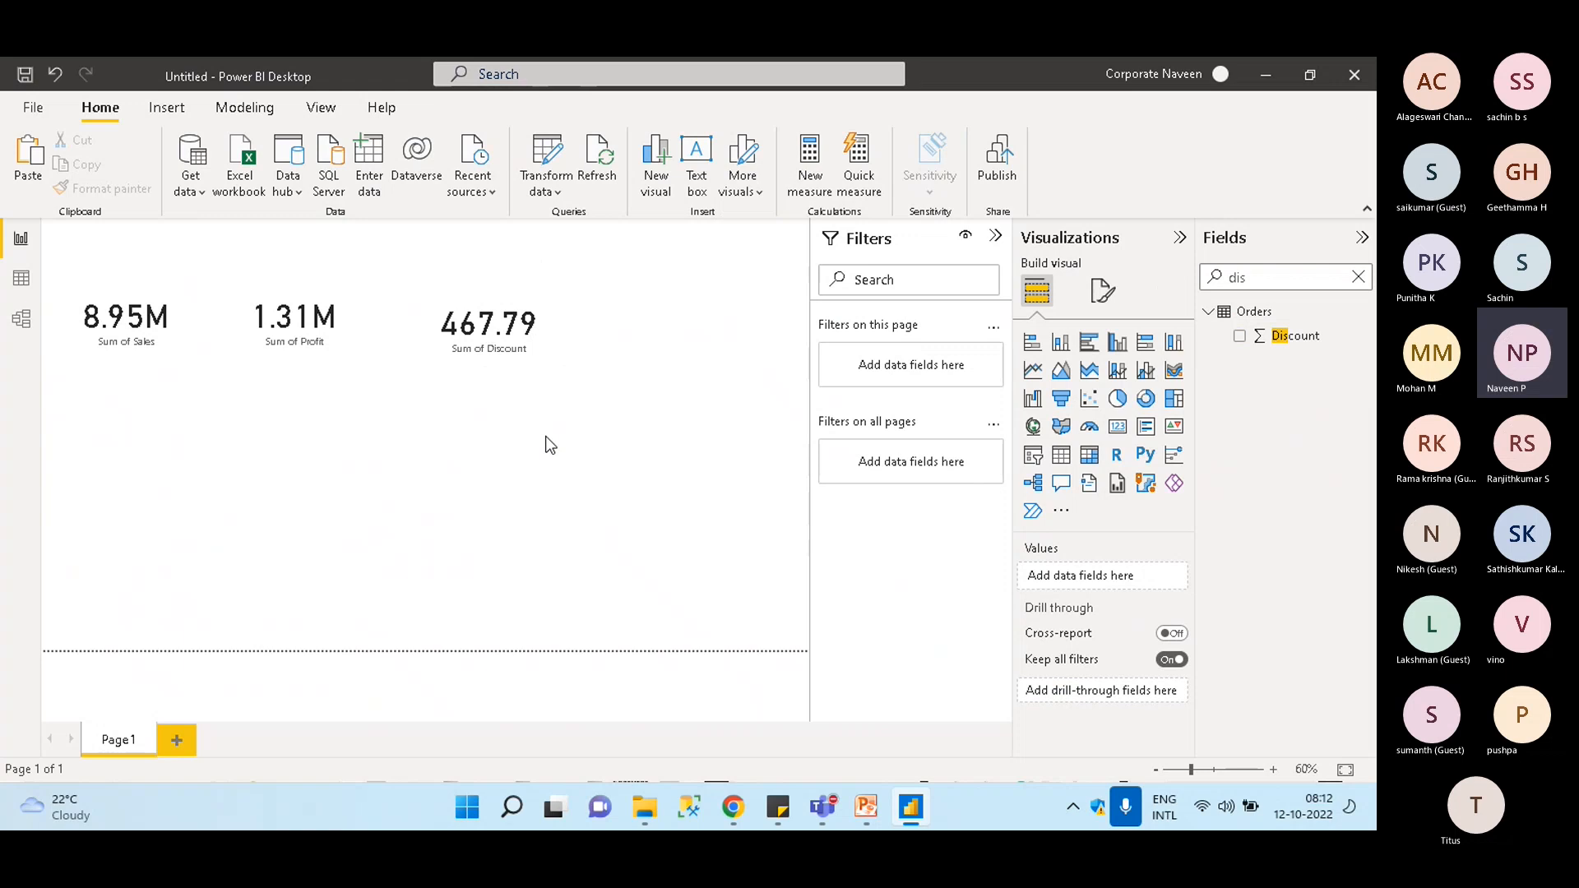
left_click(121, 326)
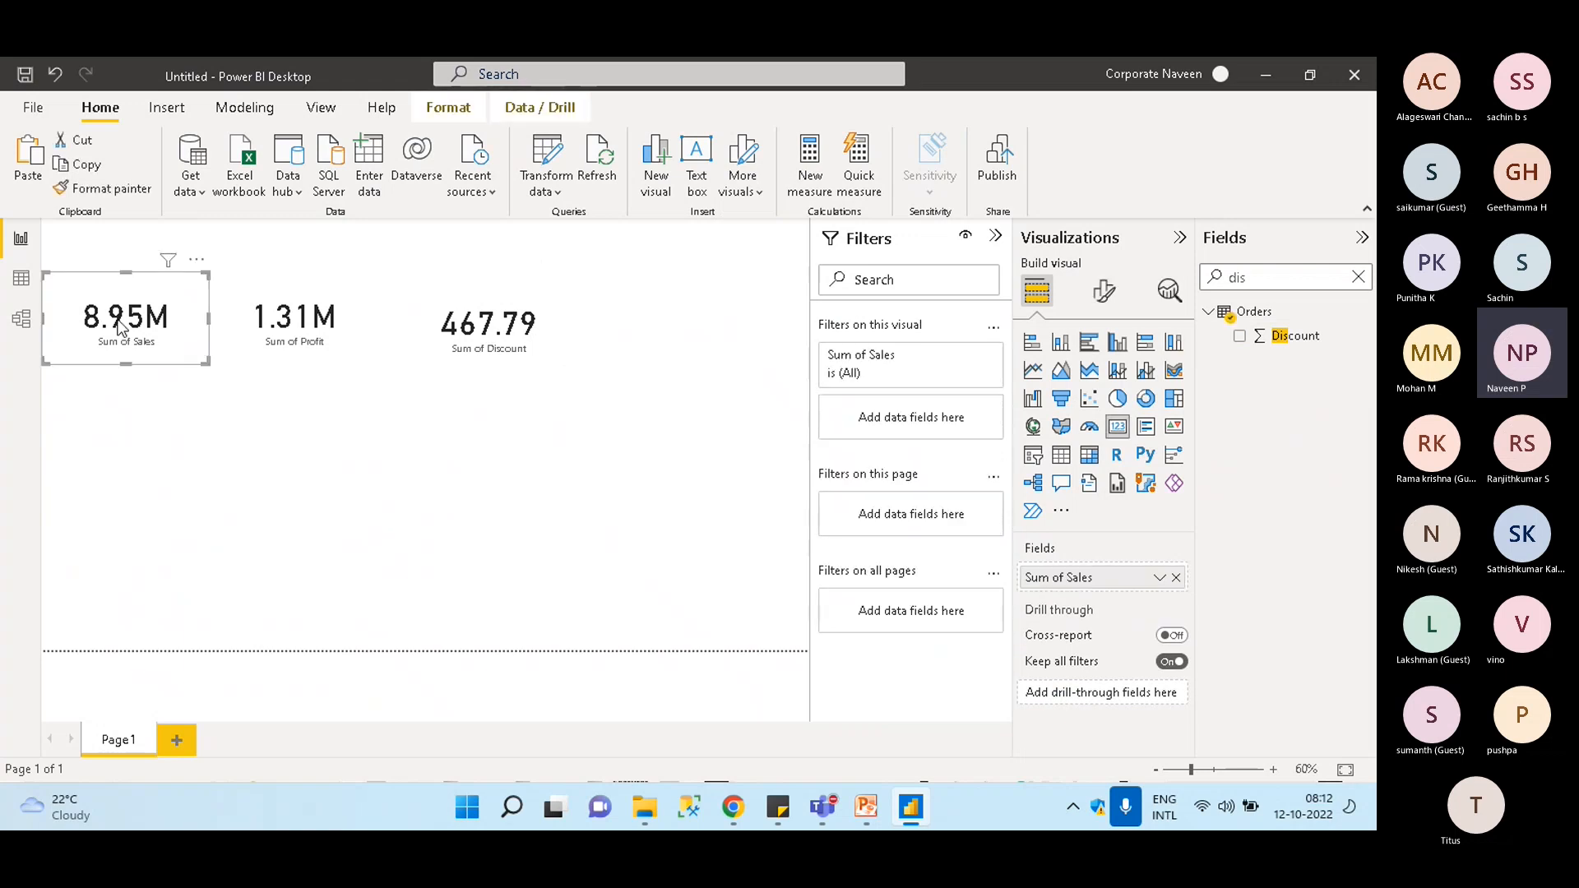
left_click(294, 325)
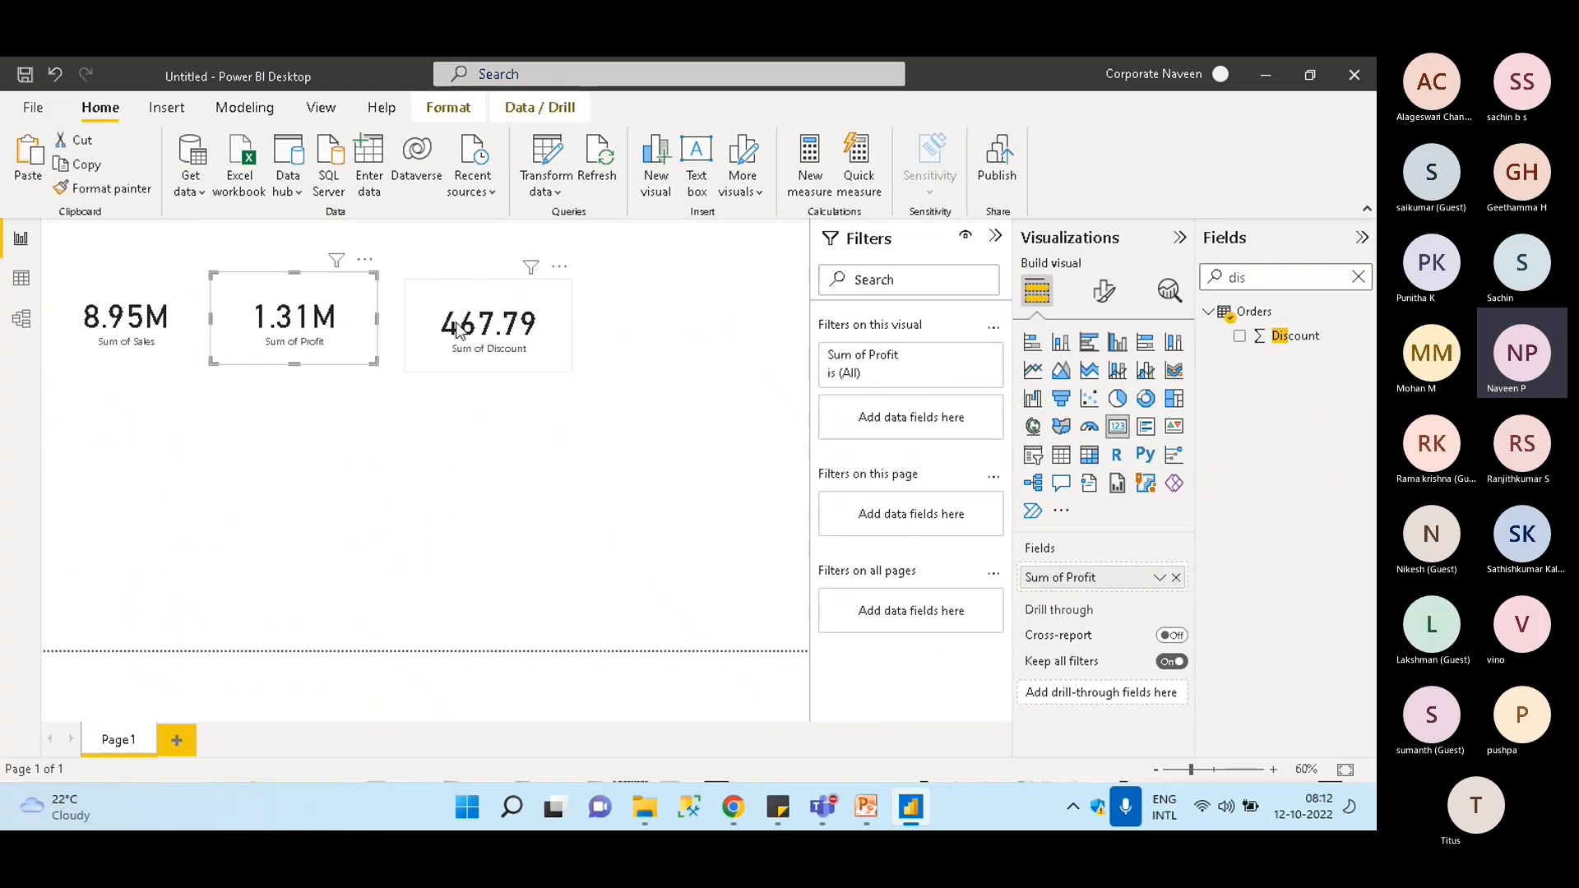
left_click(513, 324)
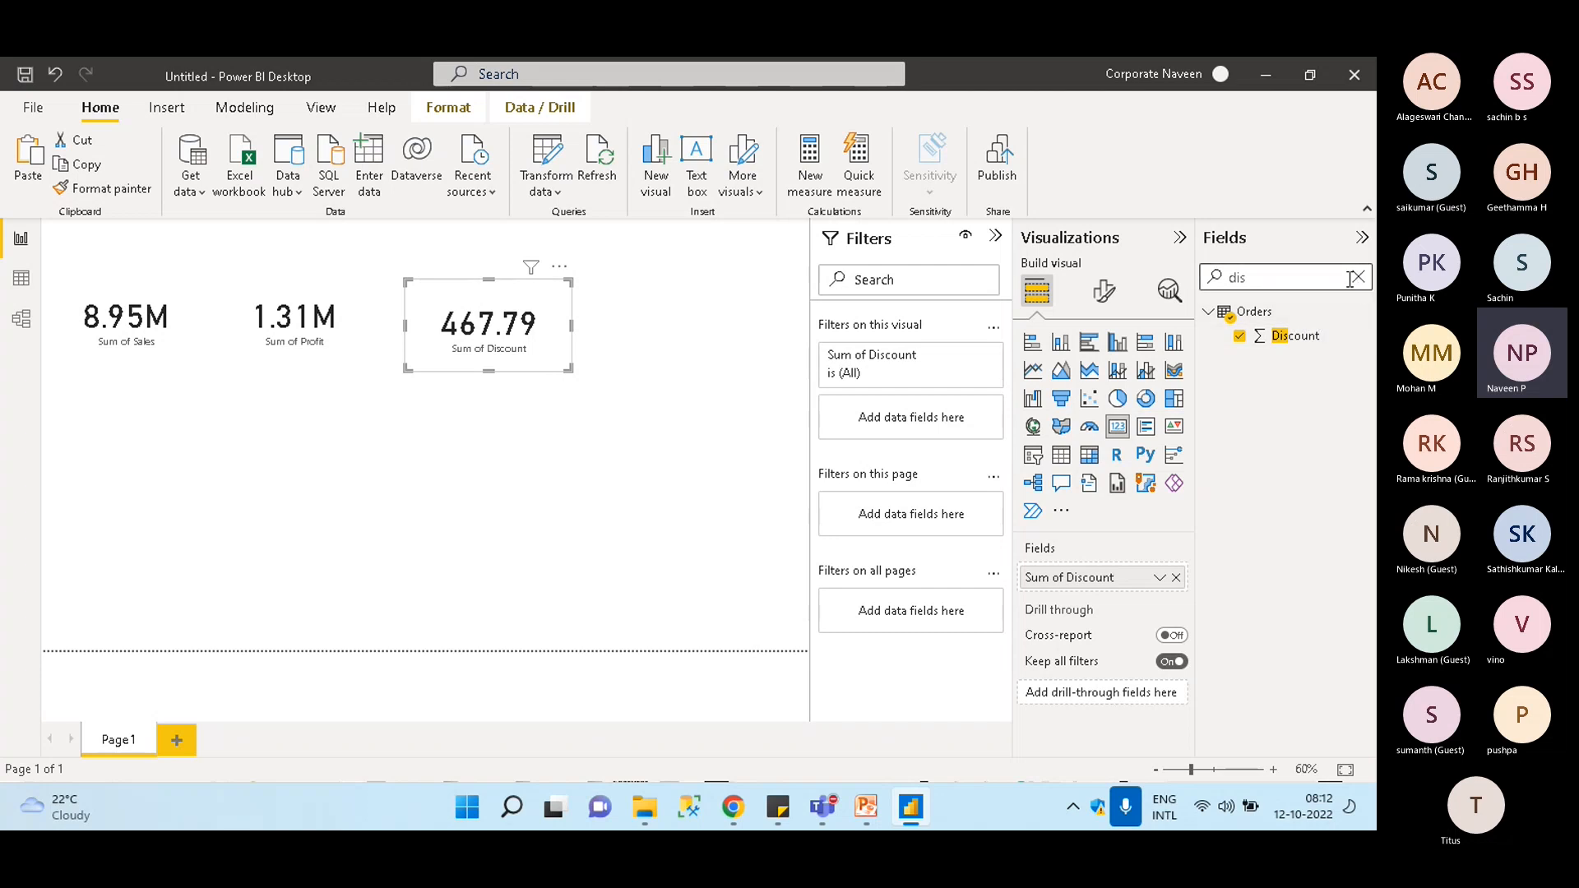
left_click(125, 321)
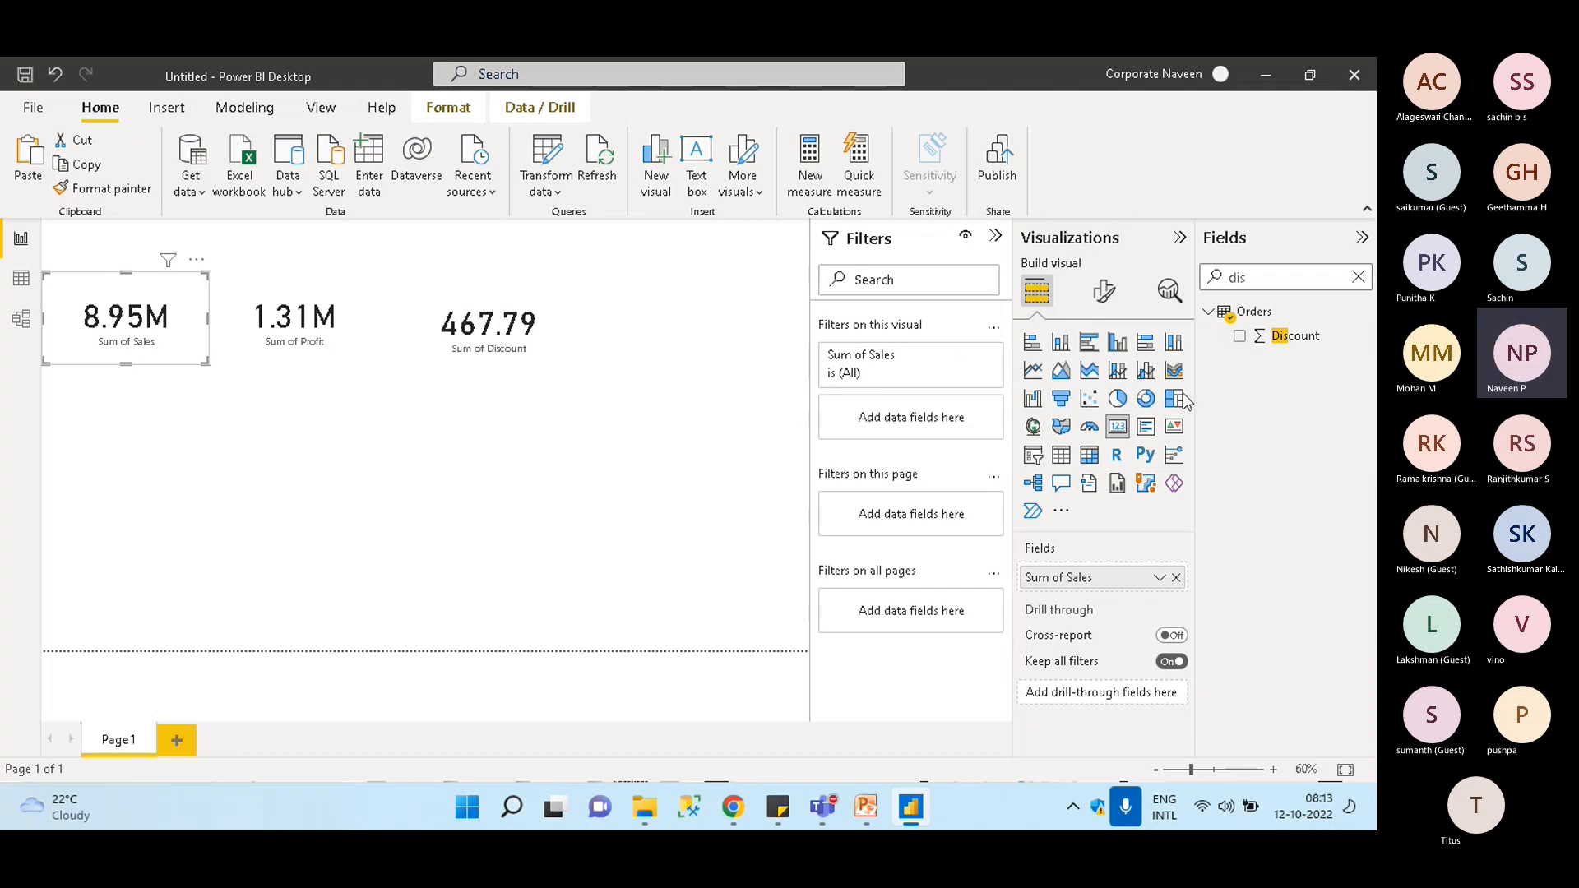
Spread the Discount, Profit and Sales cards further right in one row across the page and clear the field search
left_click_drag(506, 317, 635, 306)
left_click(312, 320)
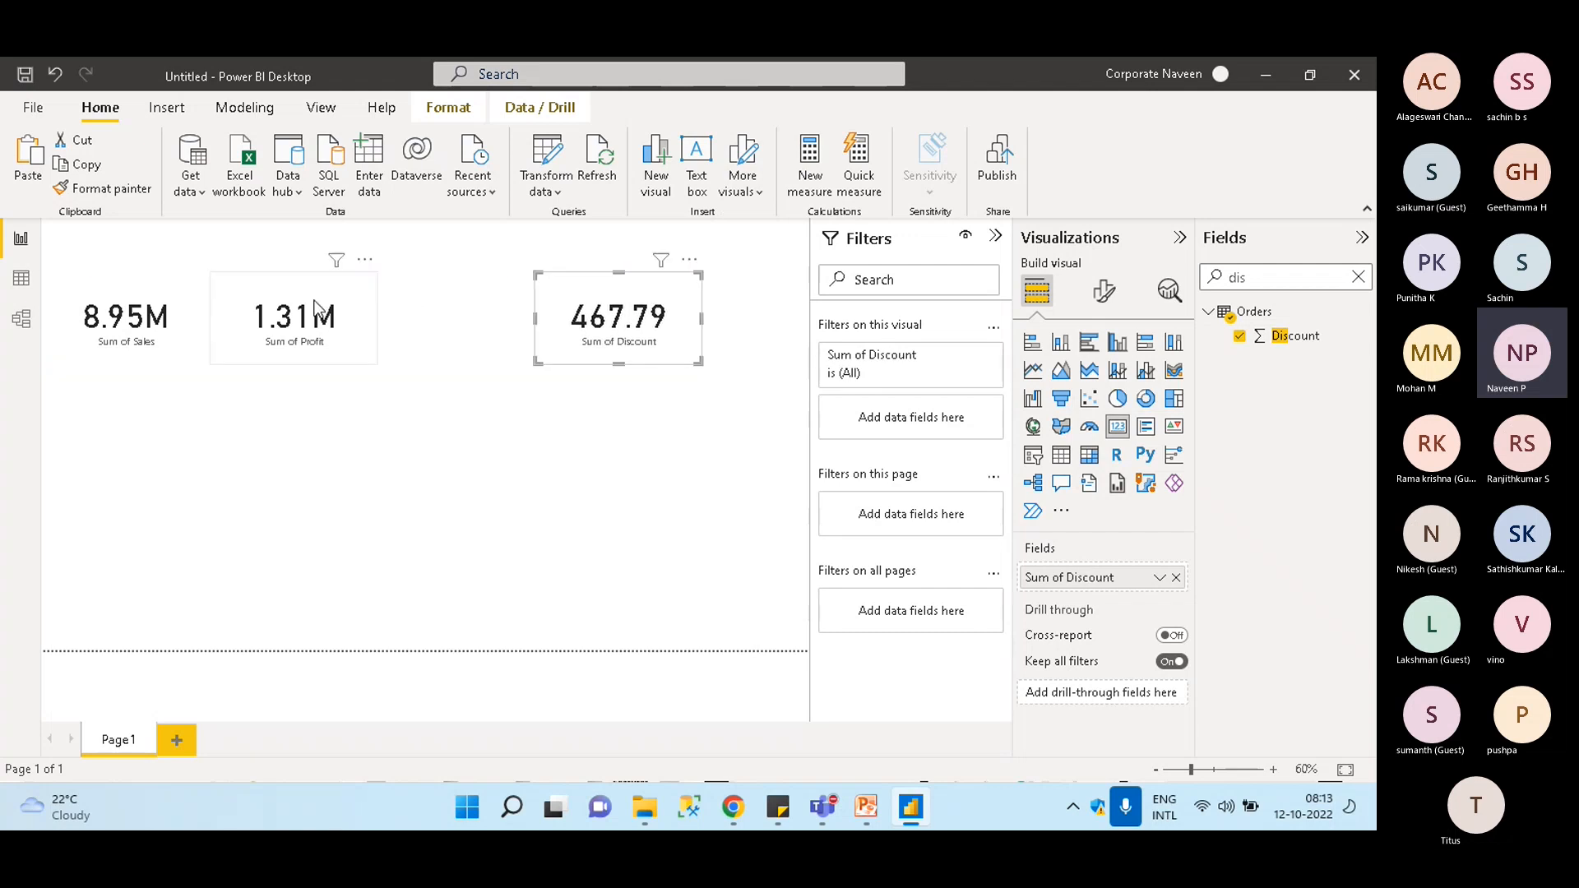
left_click_drag(312, 320, 411, 321)
left_click_drag(145, 306, 212, 306)
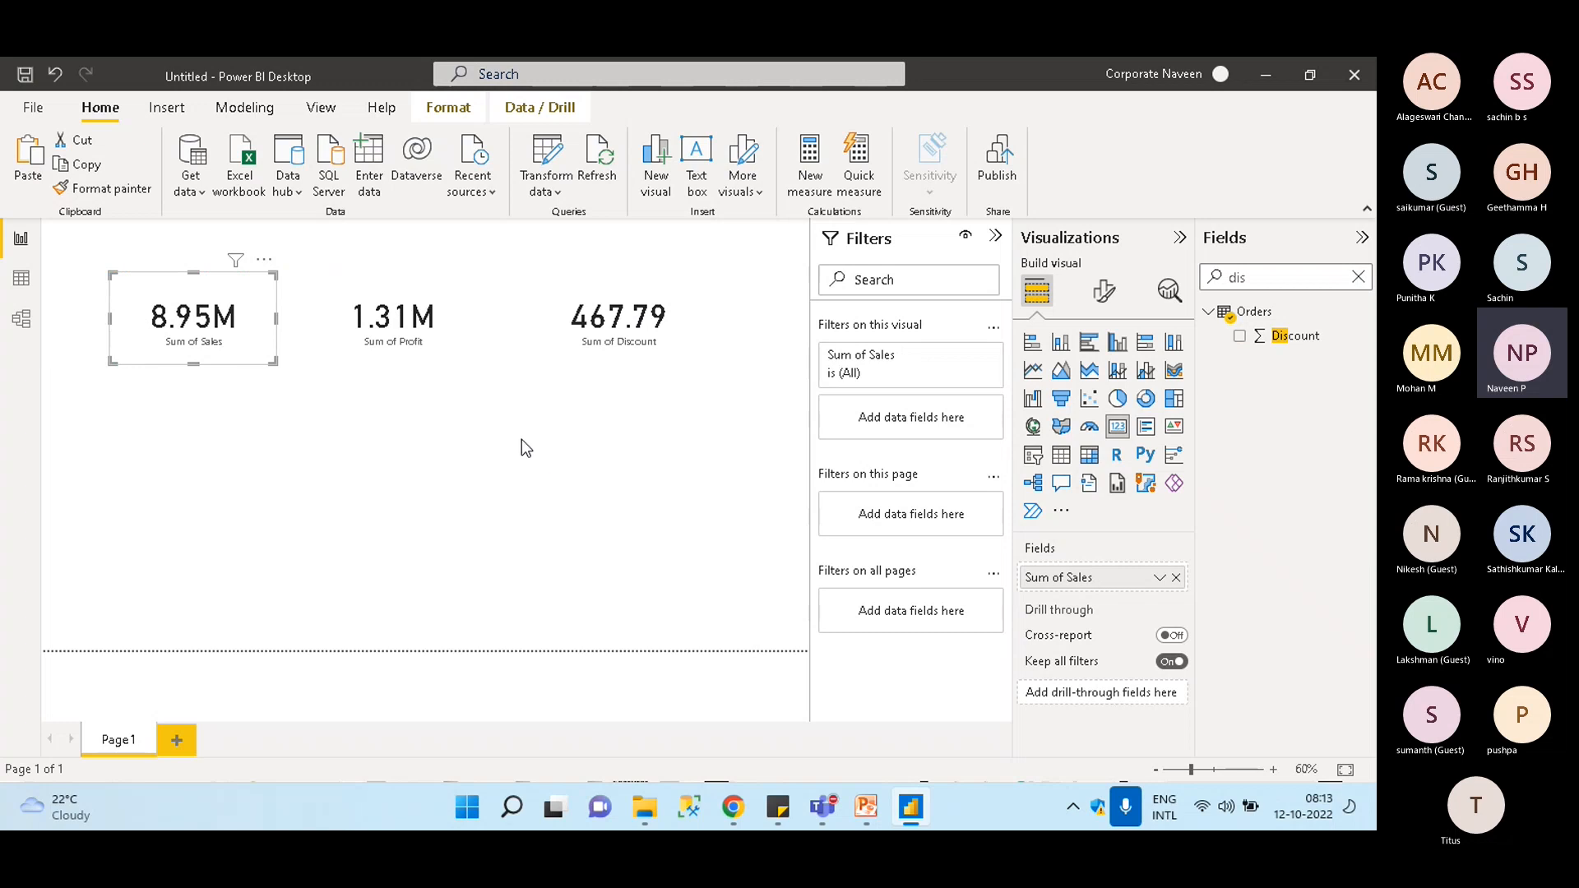
left_click(1358, 280)
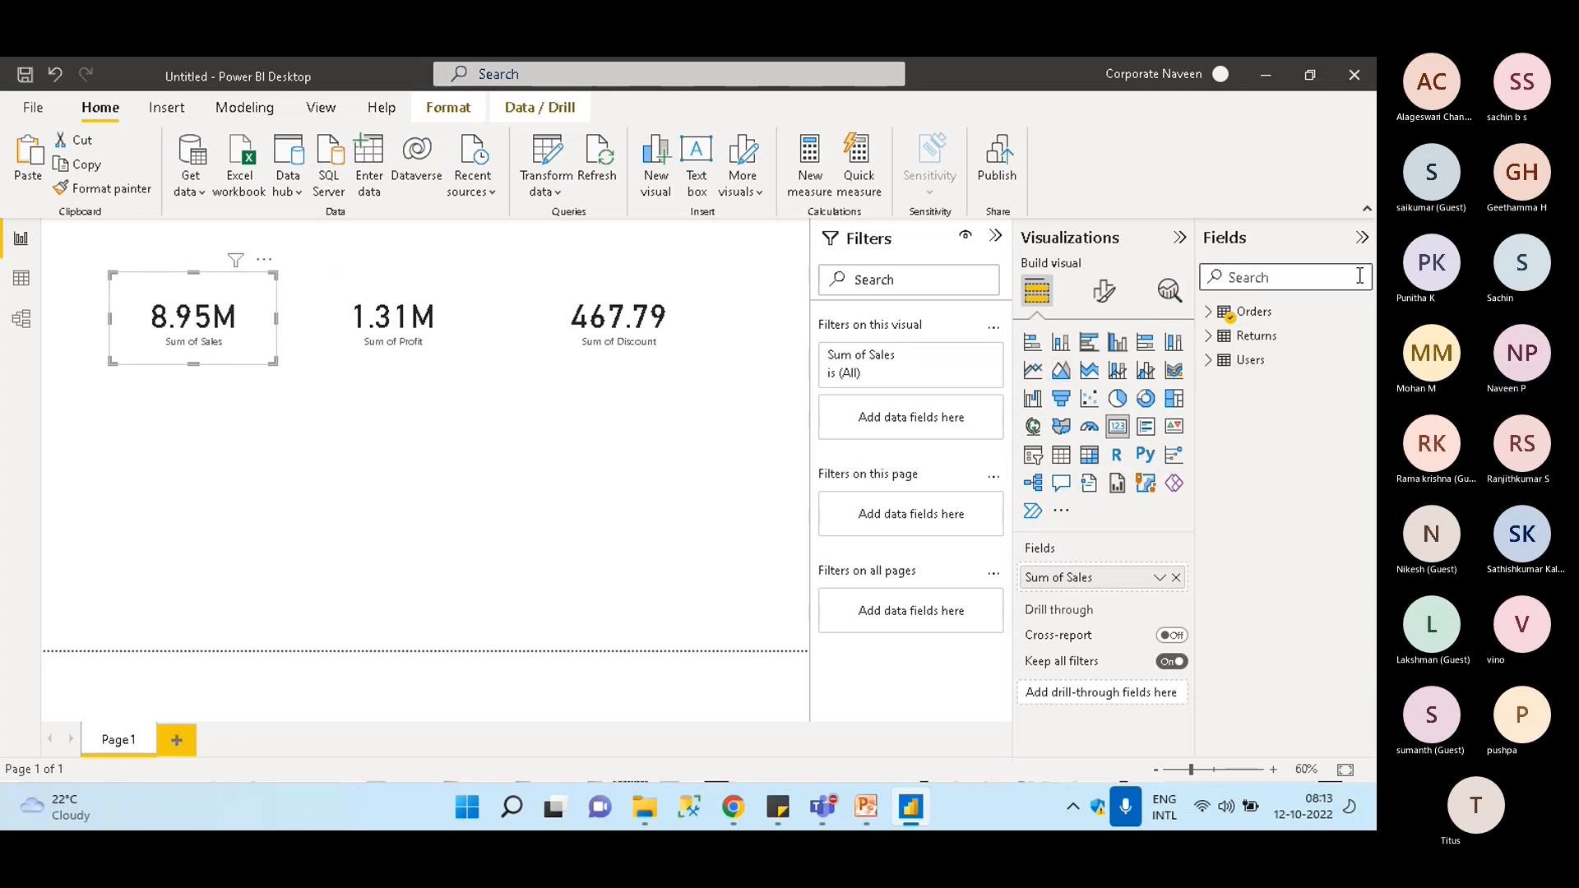
Add a stacked bar chart below the Sales card near the page's left edge, with Region from Orders on its Y-axis
left_click(325, 427)
left_click(1033, 343)
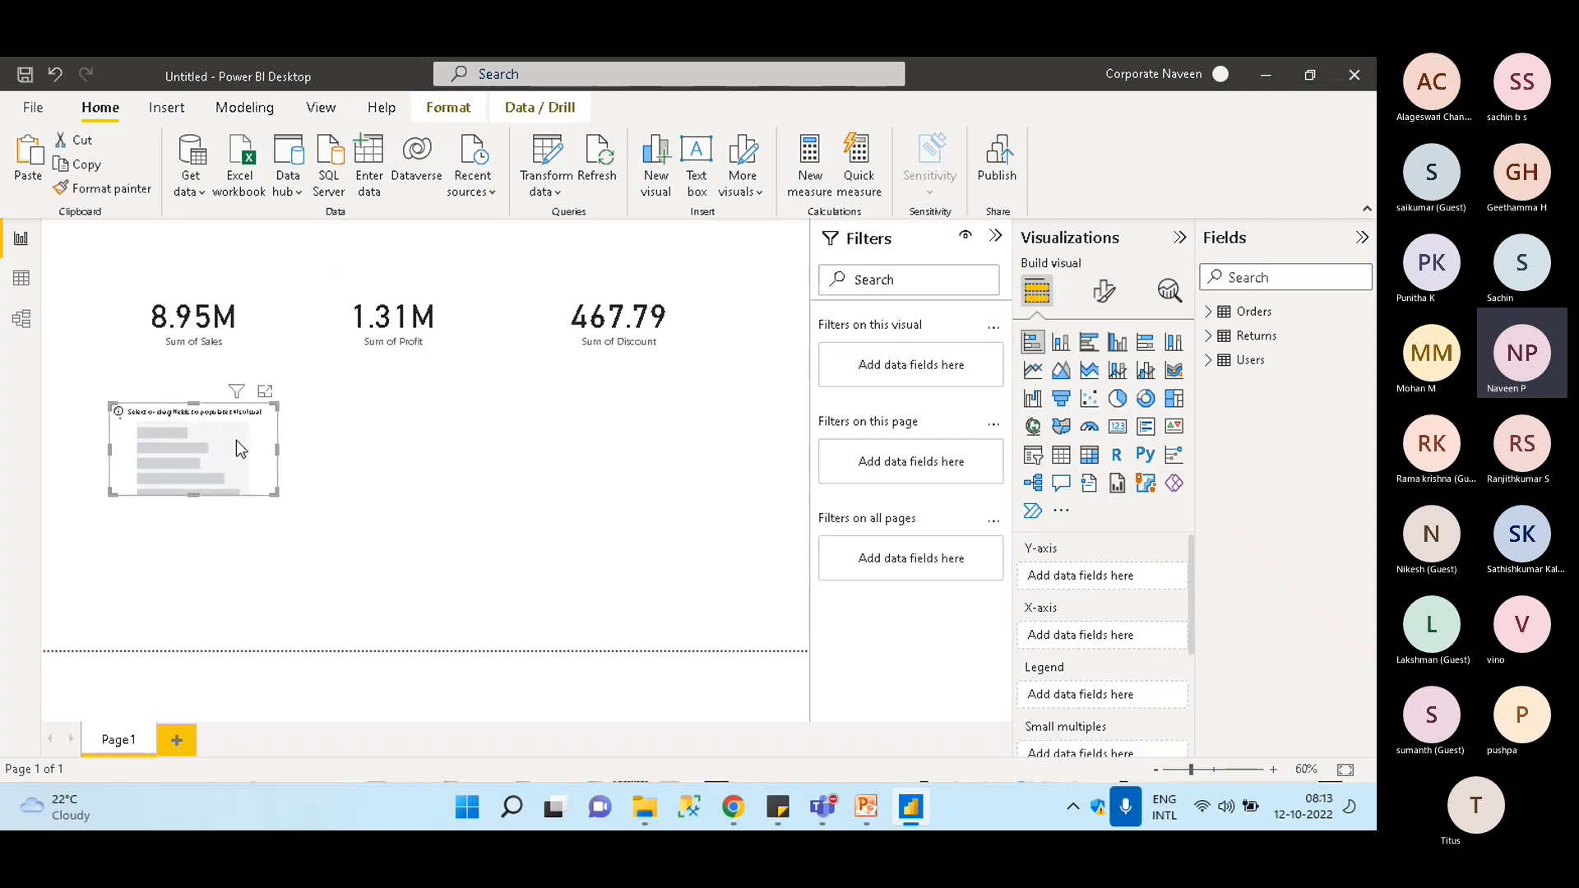
left_click_drag(133, 432, 73, 413)
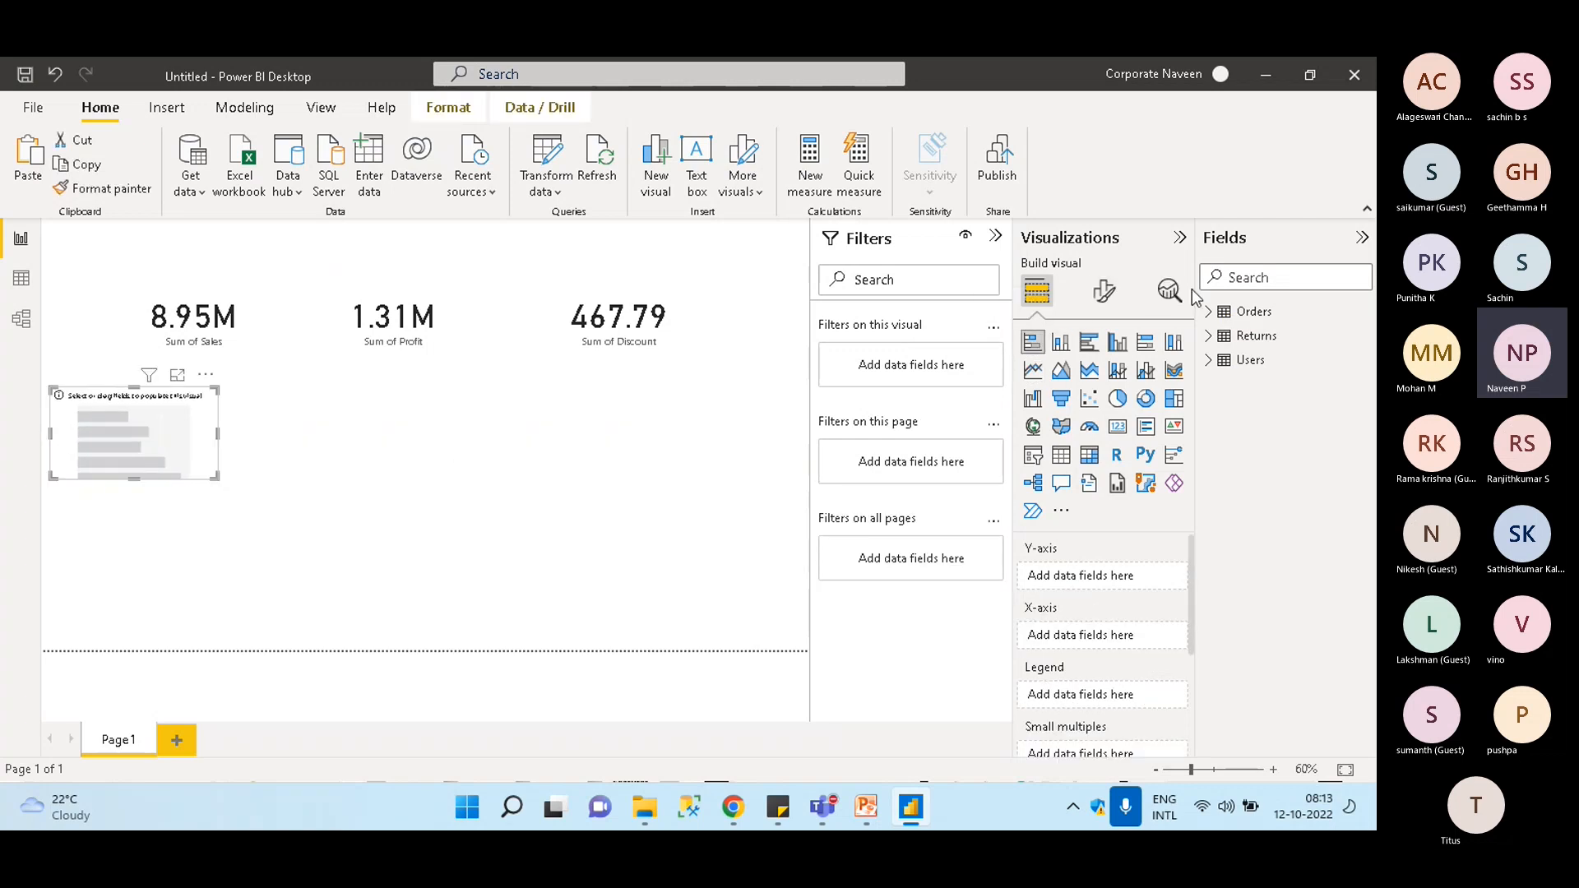
left_click(1235, 278)
type("reg")
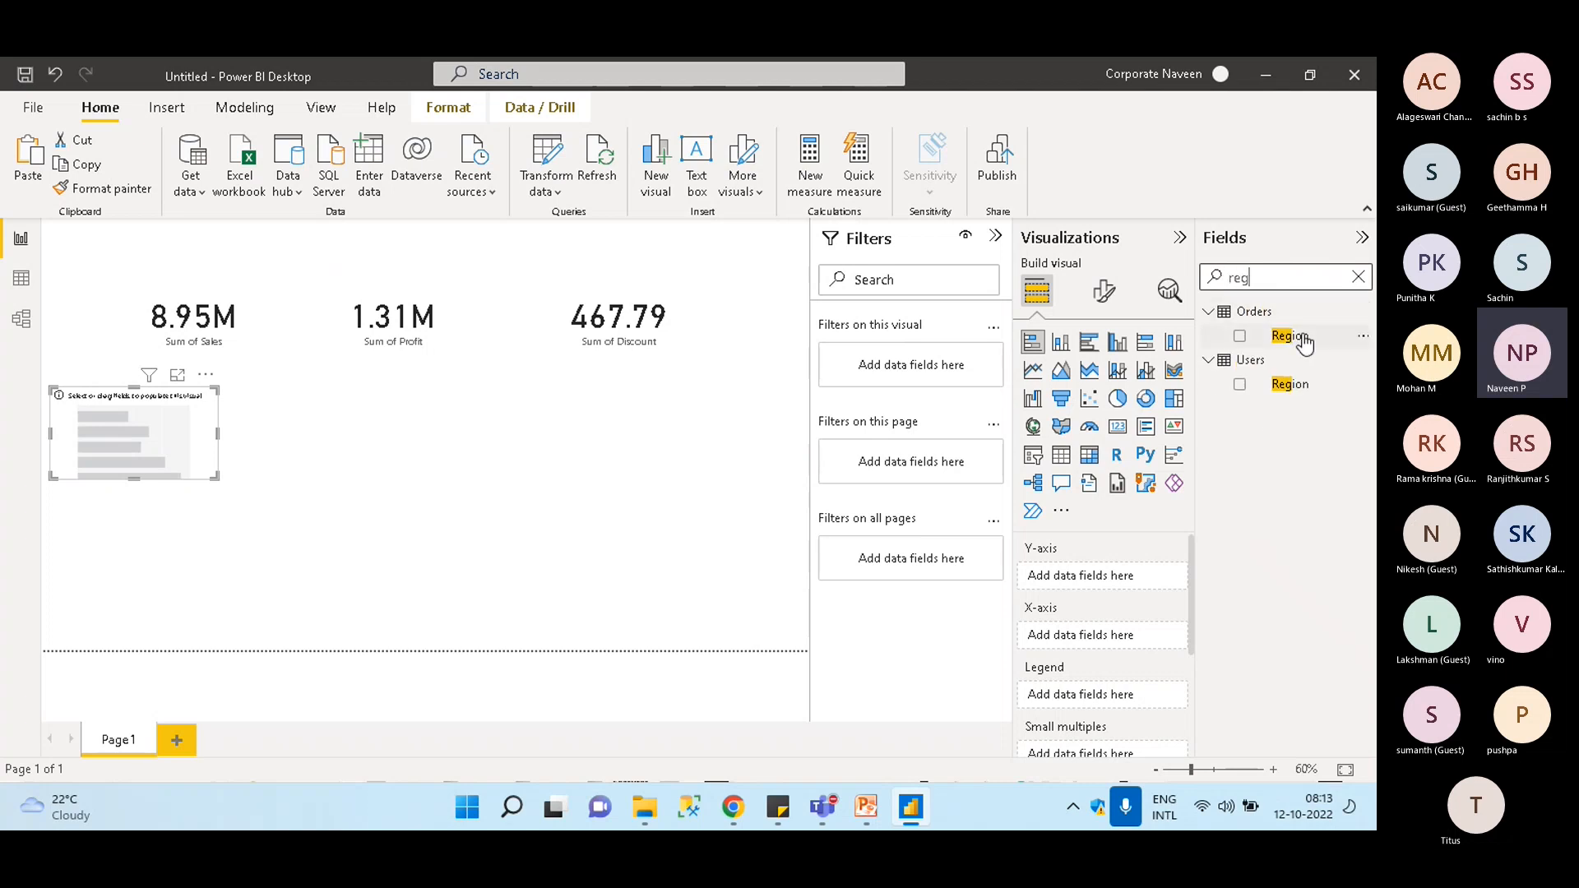
left_click_drag(1289, 336, 214, 441)
Add Sales to the bar chart's X-axis and enlarge the chart to nearly half the page width, reaching close to the page's lower edge
double_click(1231, 274)
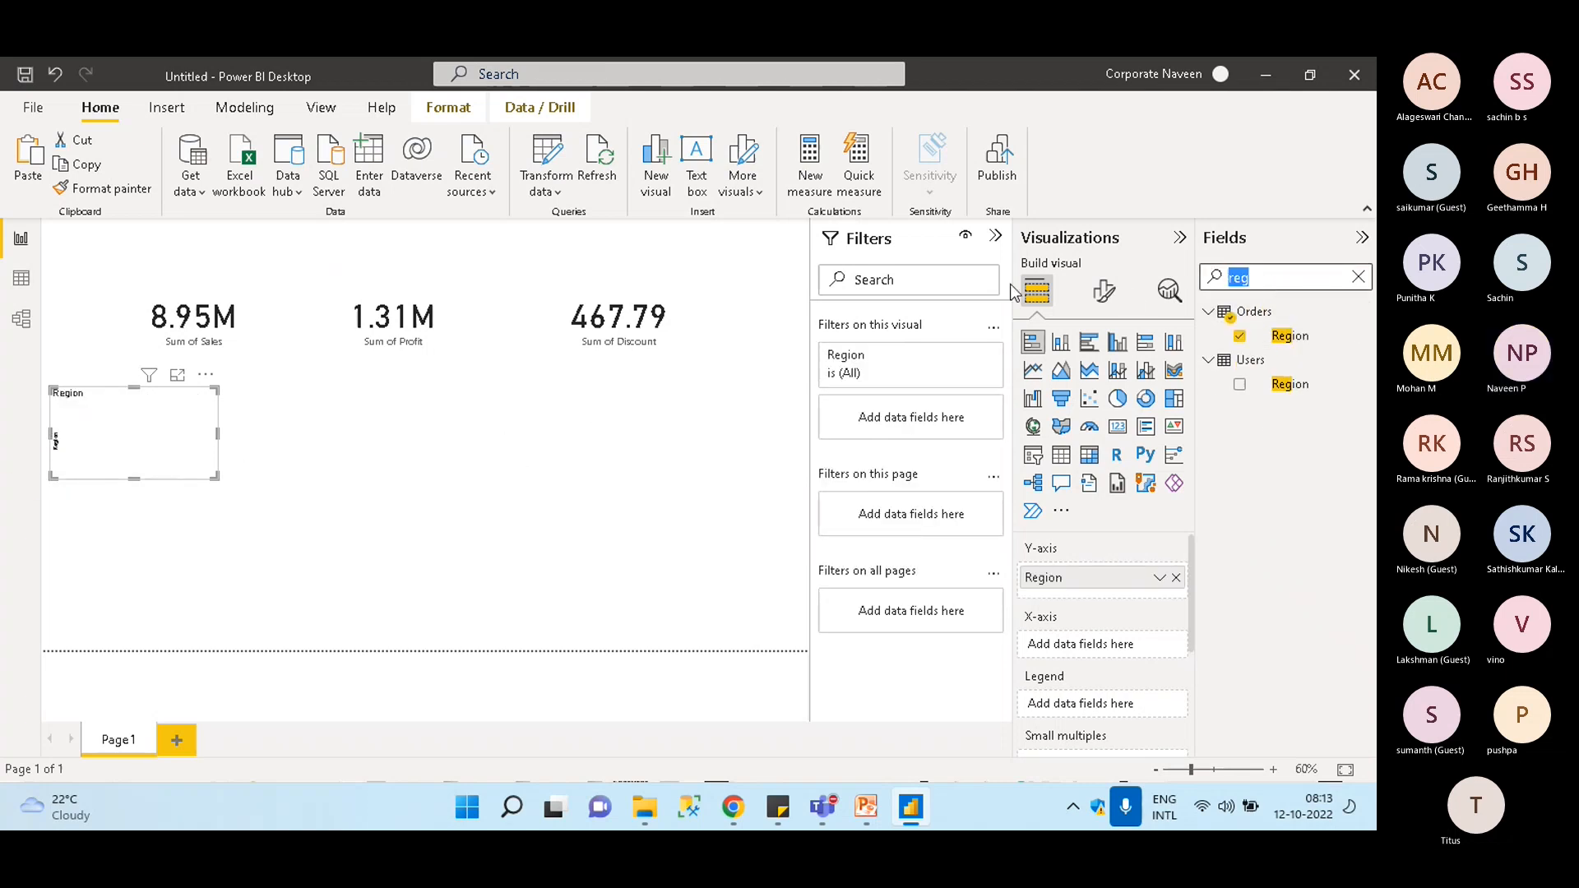
type("sa")
left_click_drag(1285, 336, 132, 623)
left_click_drag(217, 504, 462, 518)
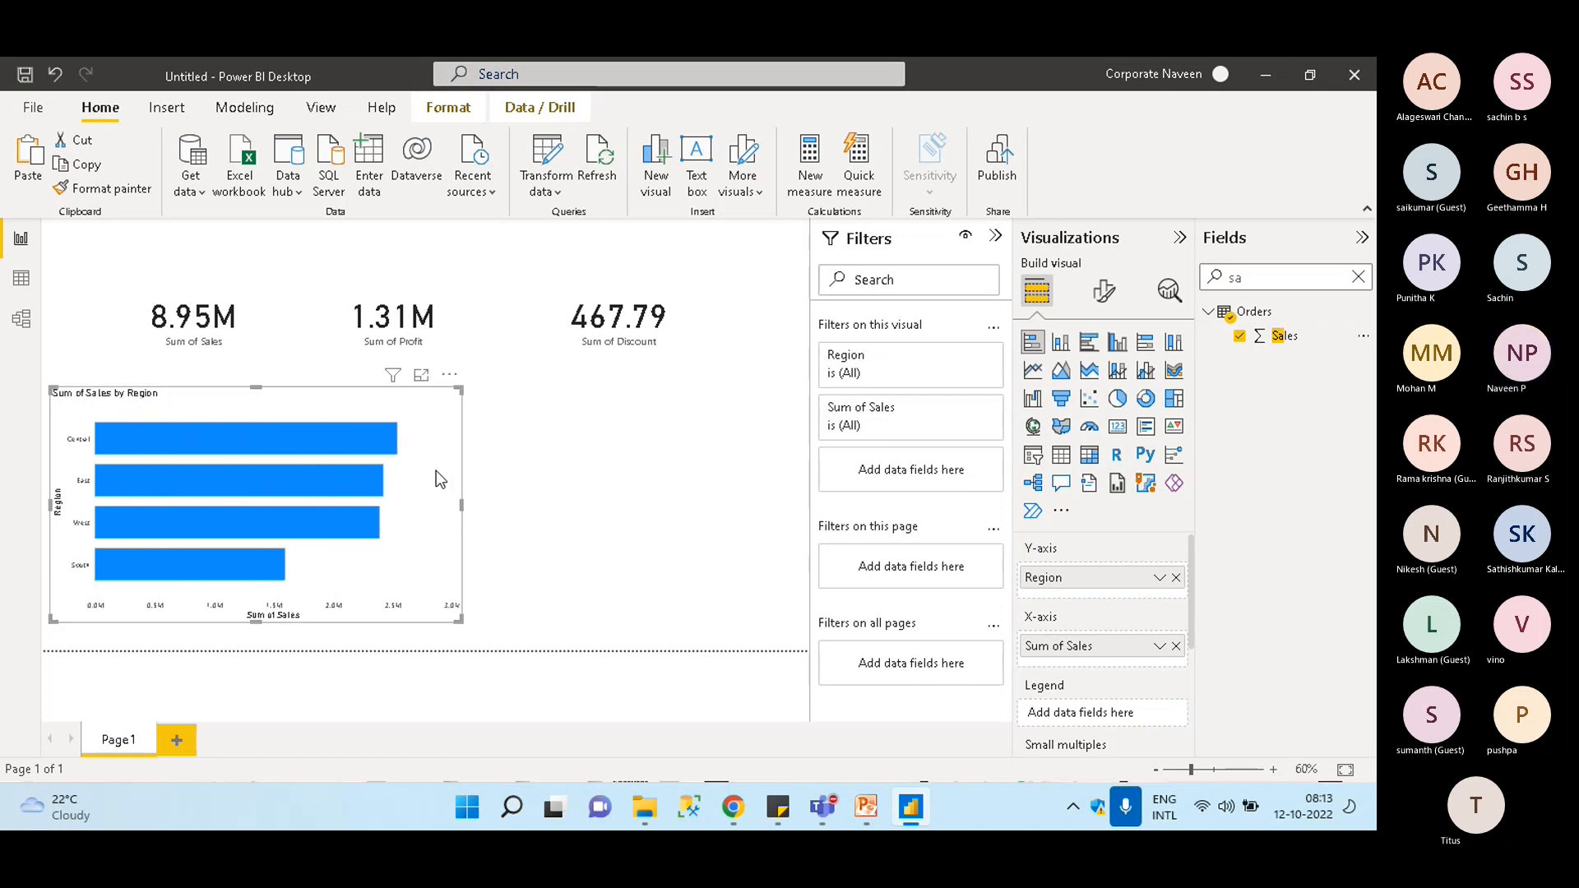
left_click_drag(462, 505, 409, 514)
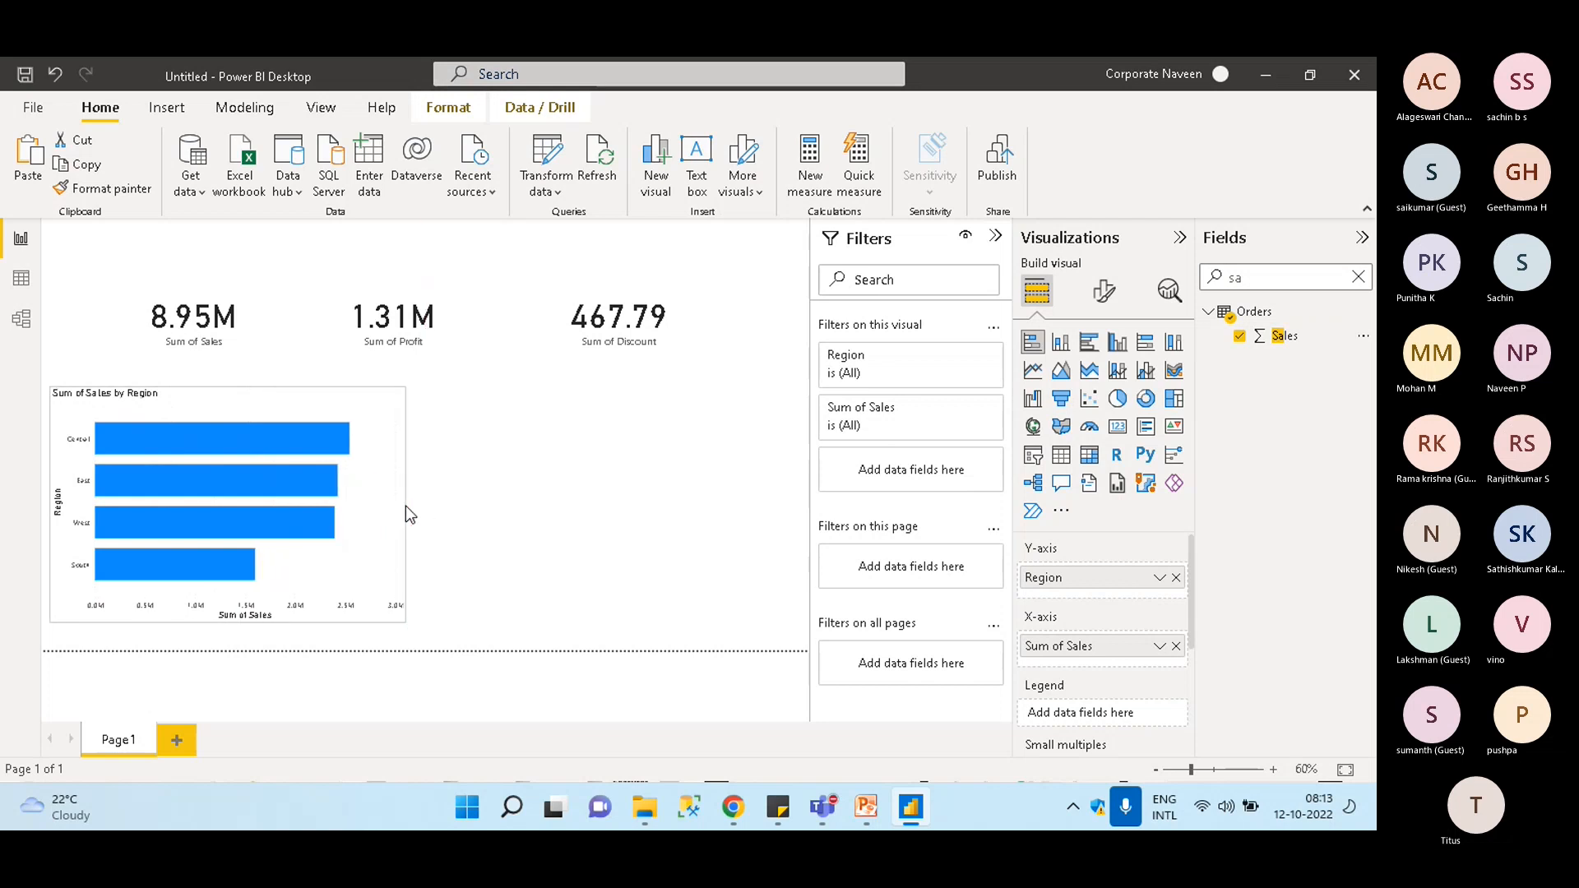
Duplicate the bar chart, place the copy directly to its right and convert it to a donut chart
left_click(84, 168)
left_click(28, 172)
left_click_drag(343, 404, 678, 413)
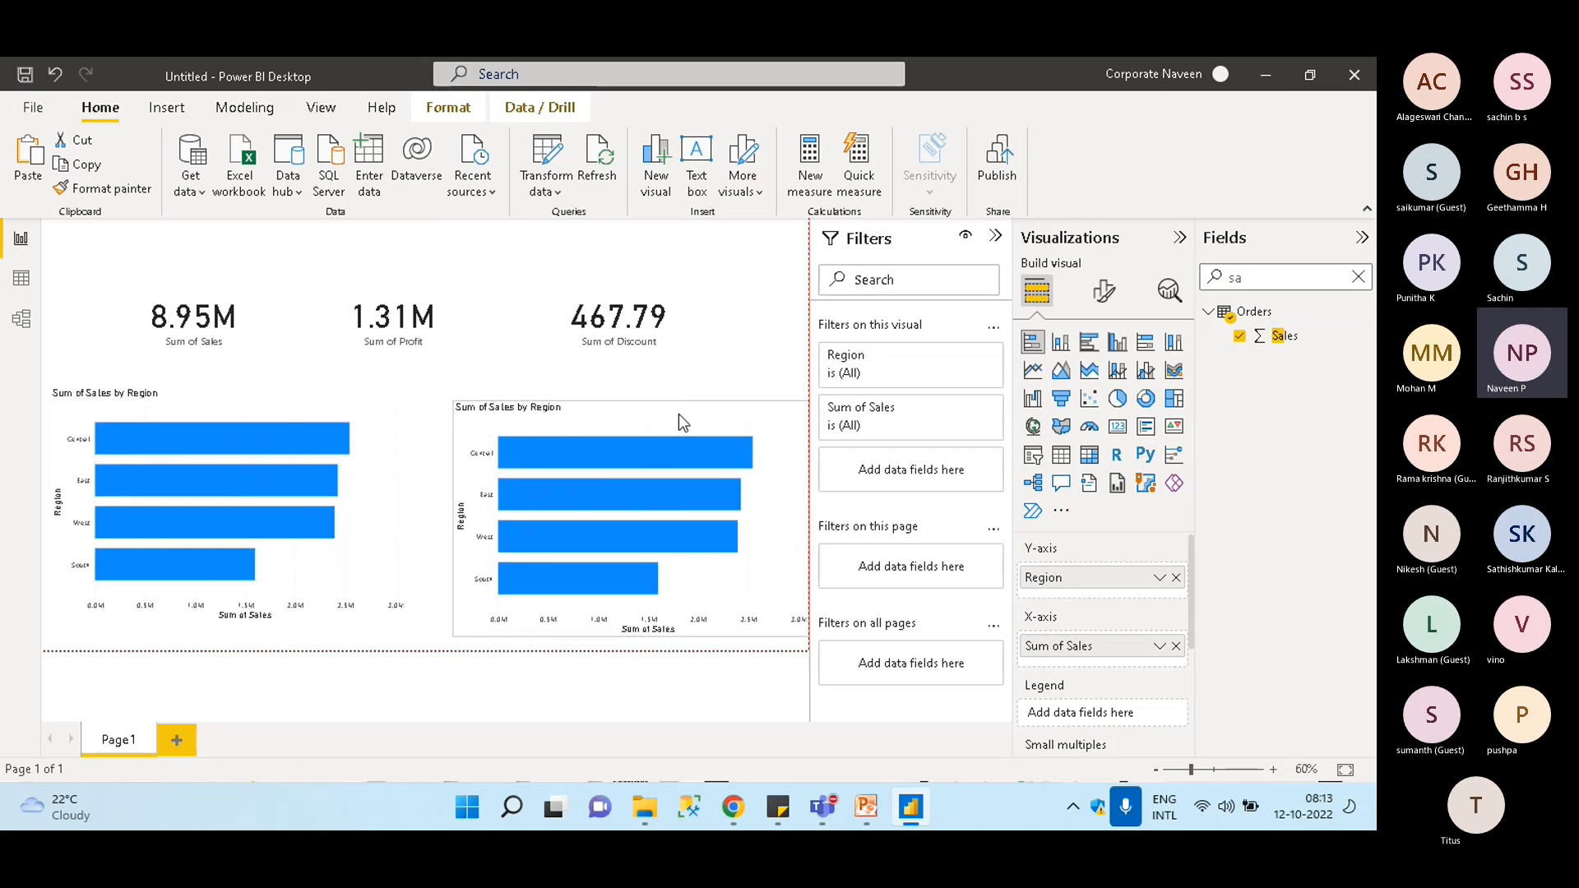
left_click(1146, 400)
Replace Region with Product Category in the donut chart's legend
double_click(1284, 276)
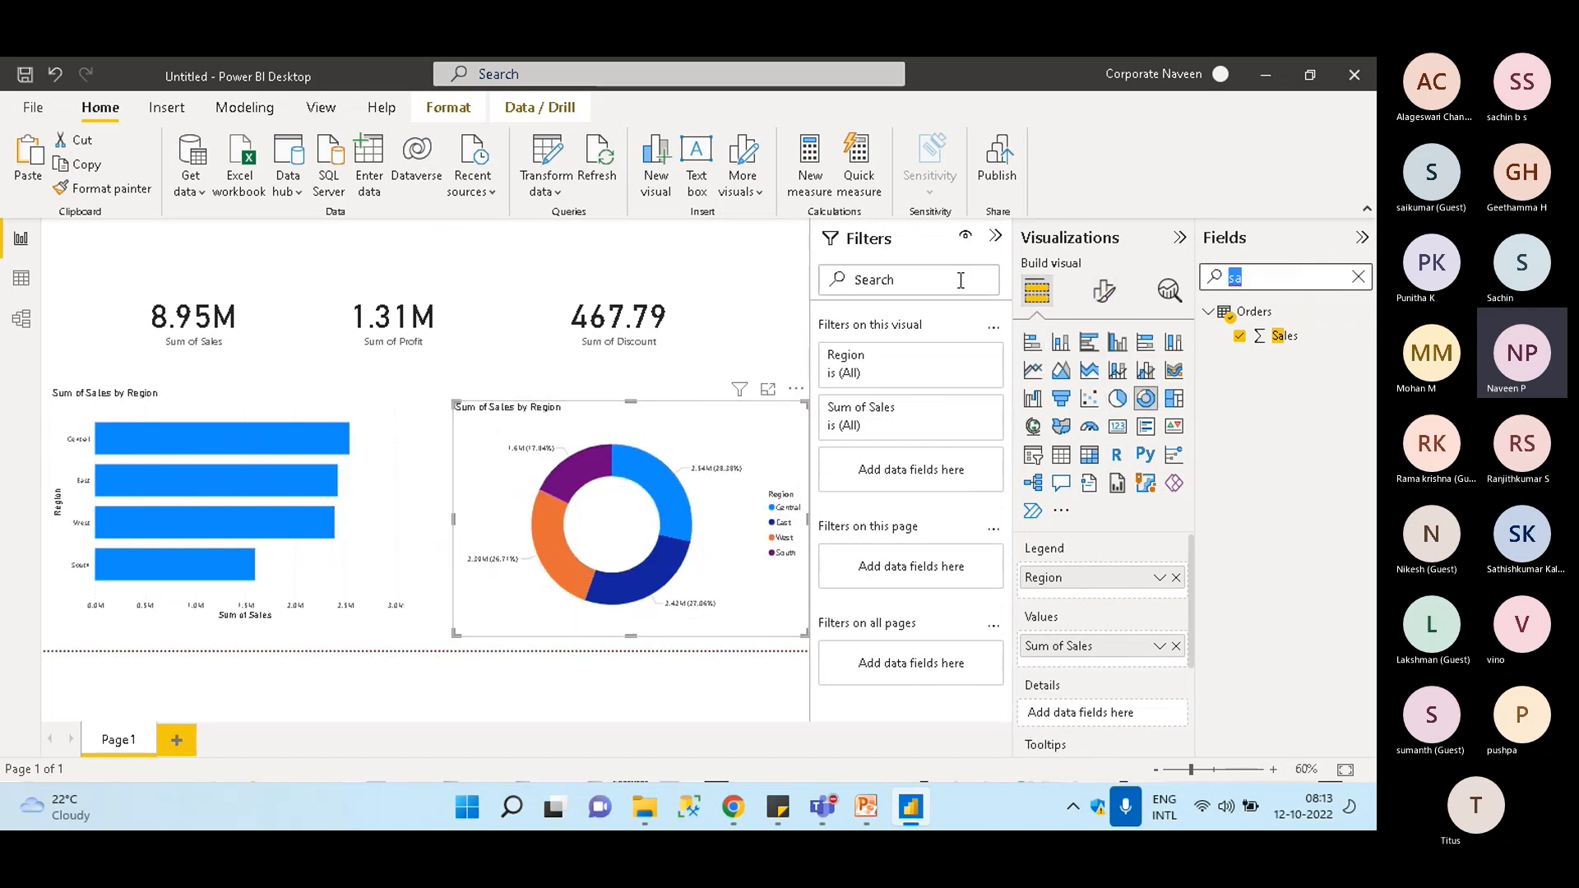
type("cat")
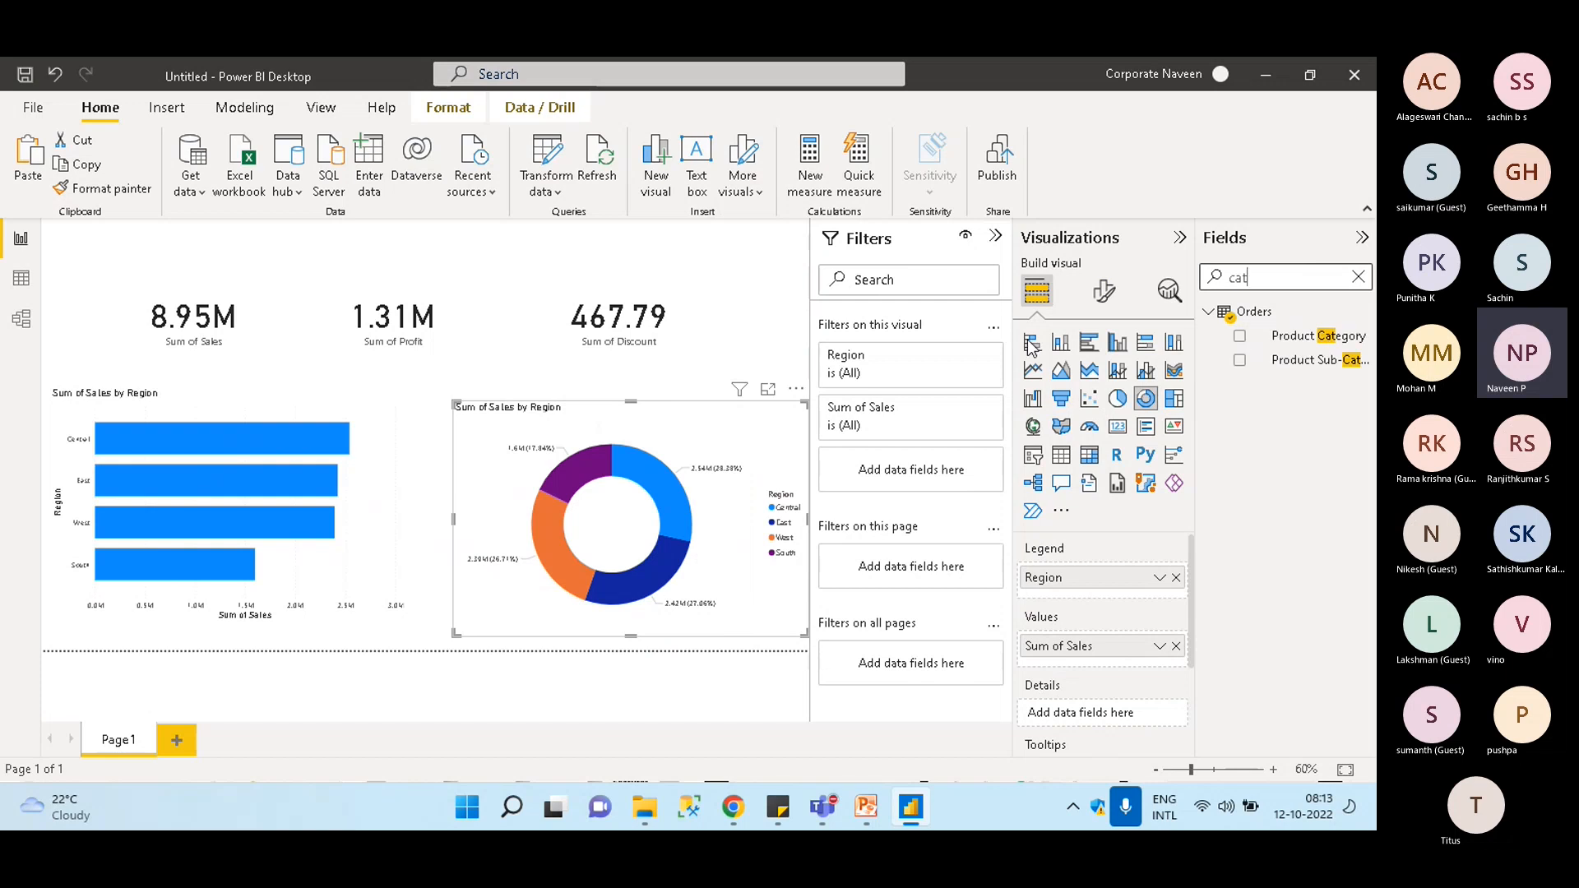
left_click_drag(1308, 336, 1102, 579)
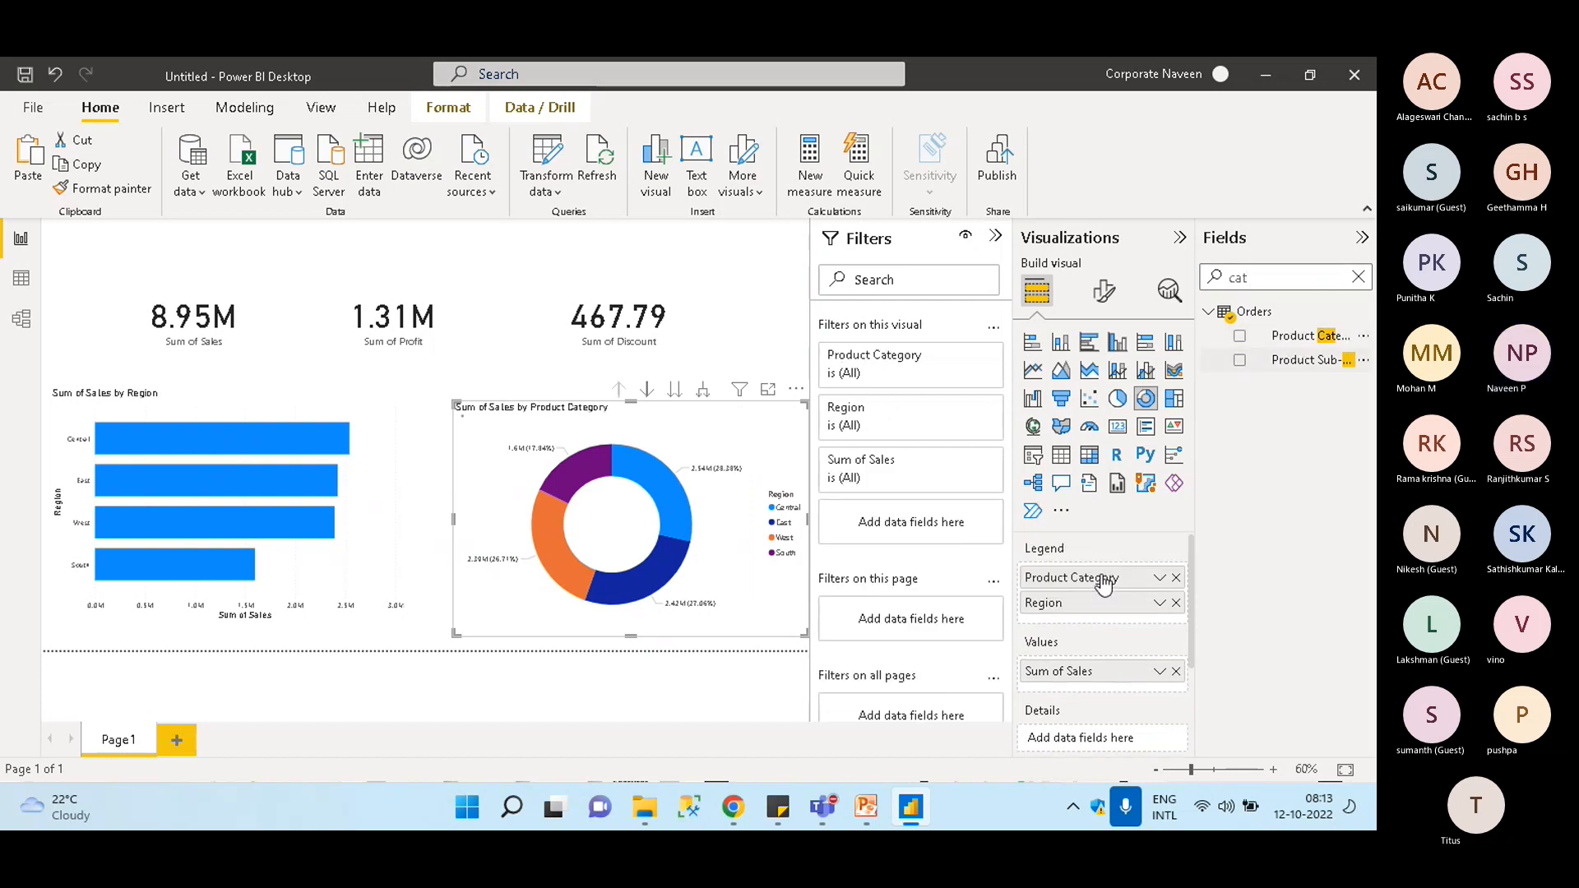
left_click(1177, 603)
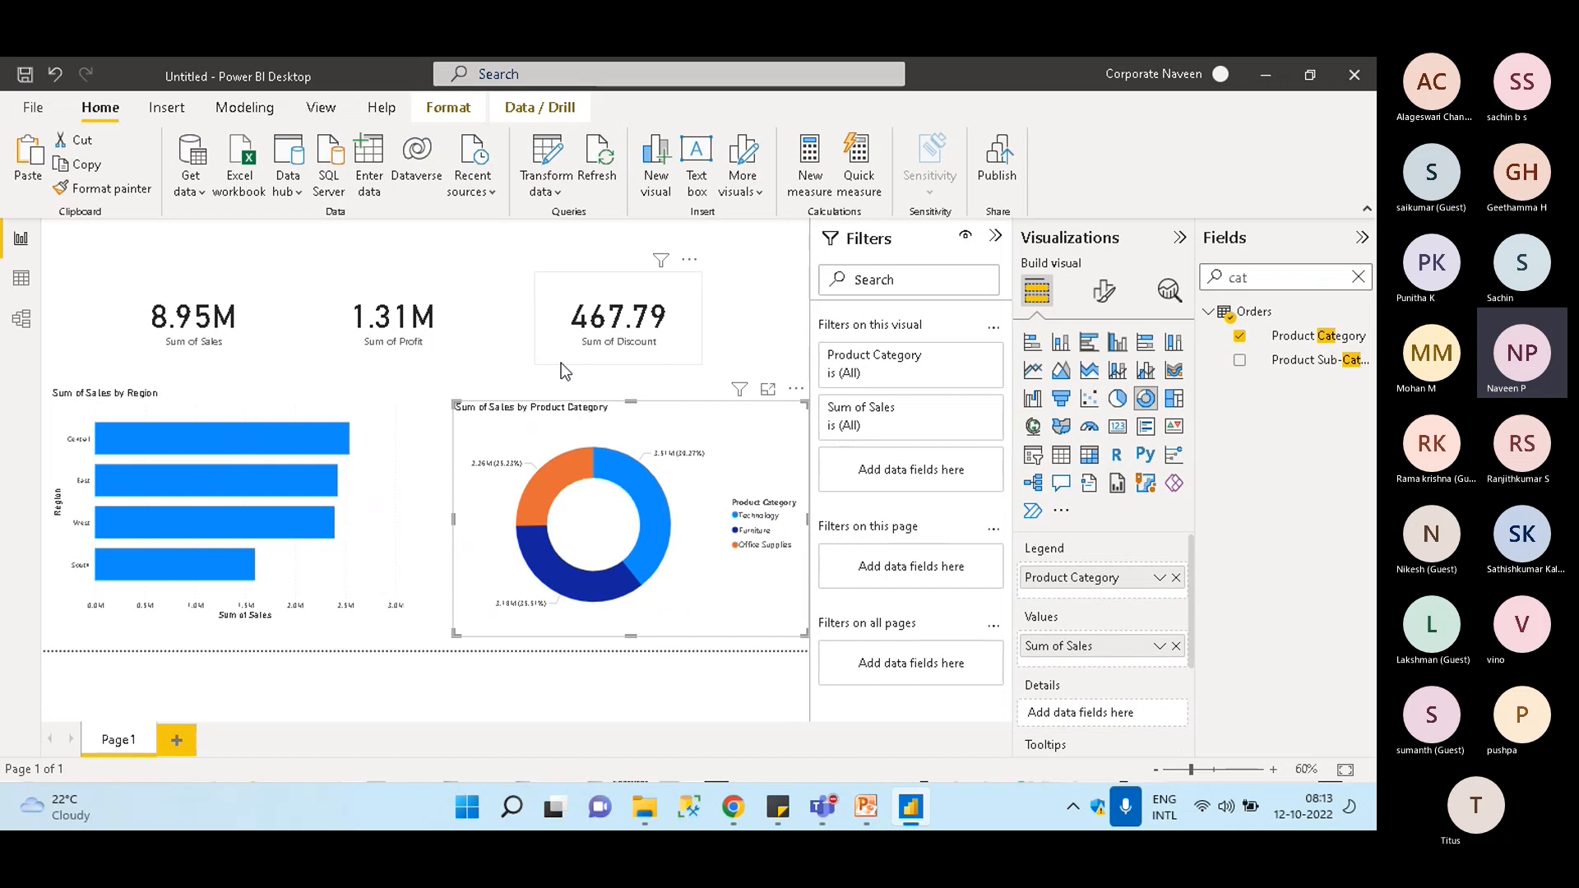
left_click(441, 263)
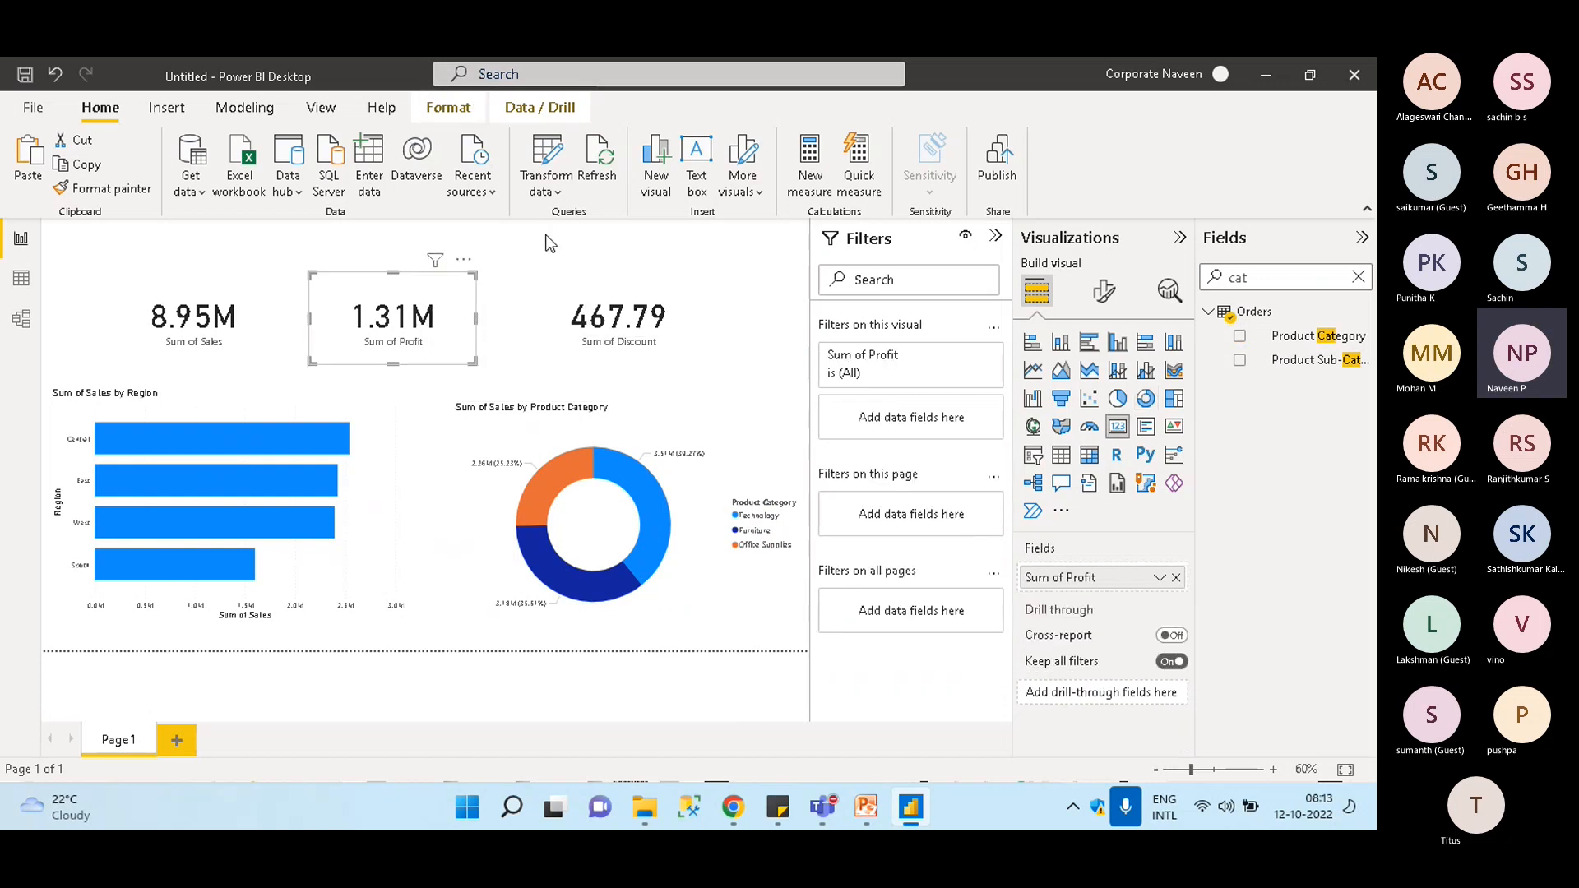
Clear the field search, collapse the Fields and Filters panes and deselect the Profit card
left_click(1358, 278)
left_click(1362, 238)
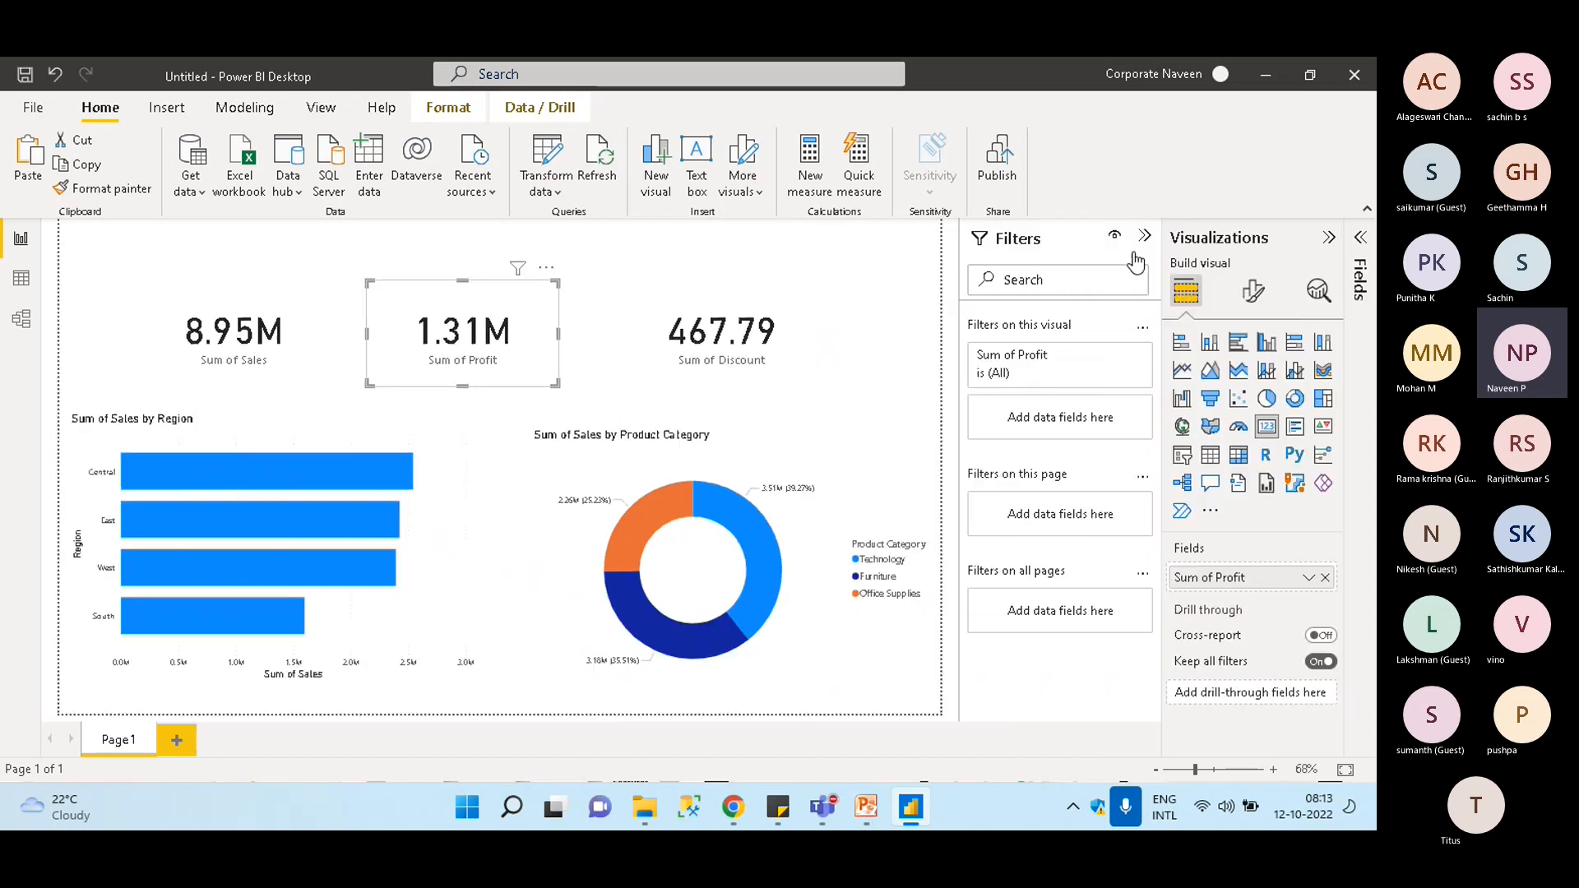
left_click(1144, 238)
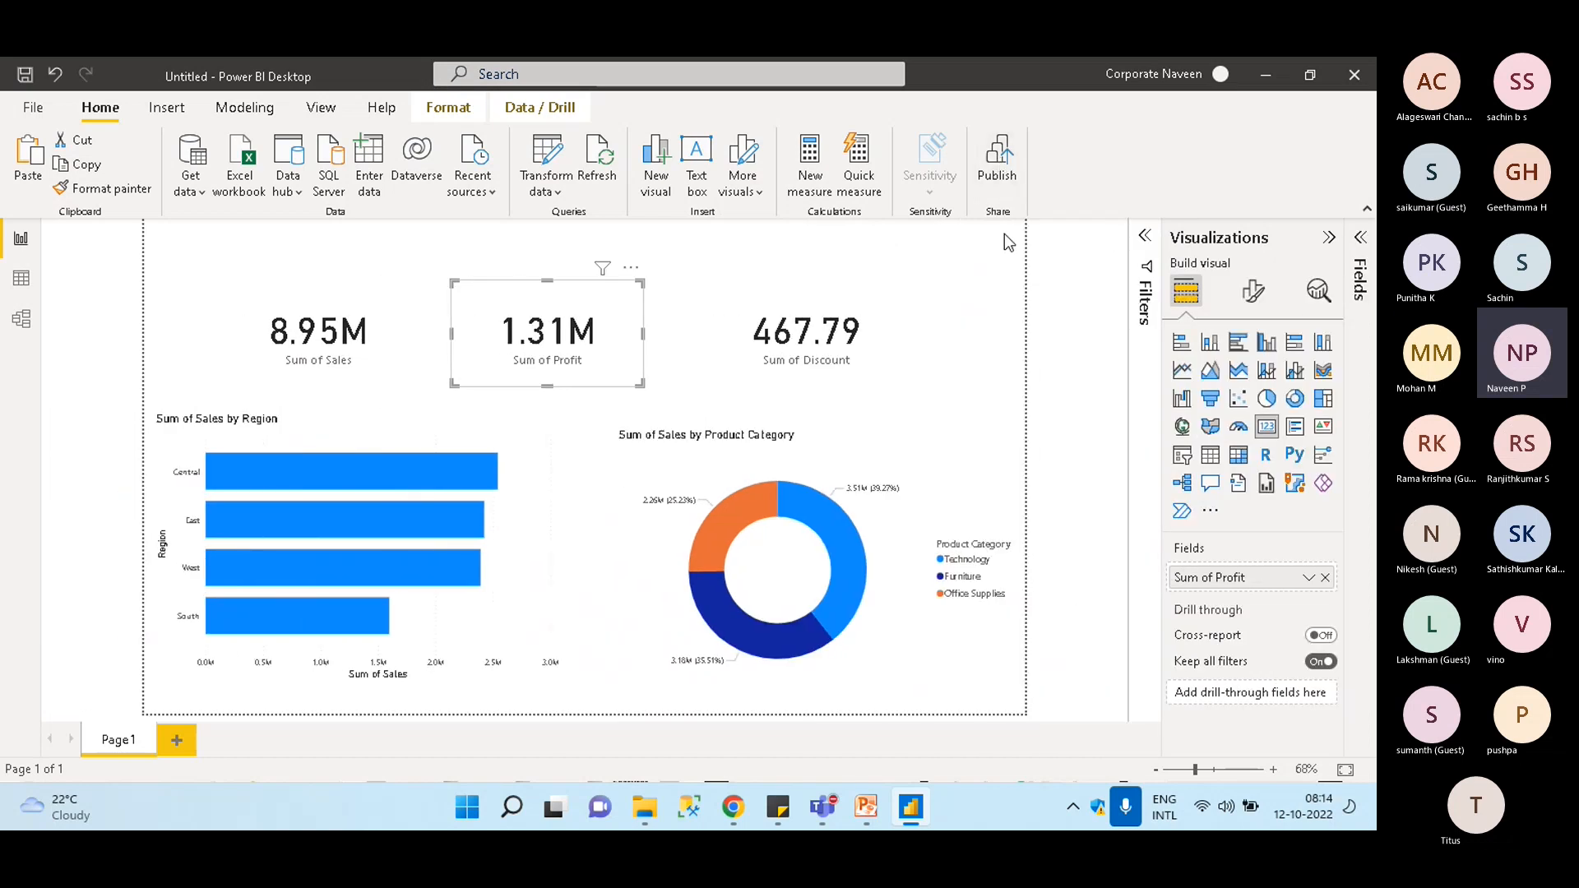
left_click(947, 248)
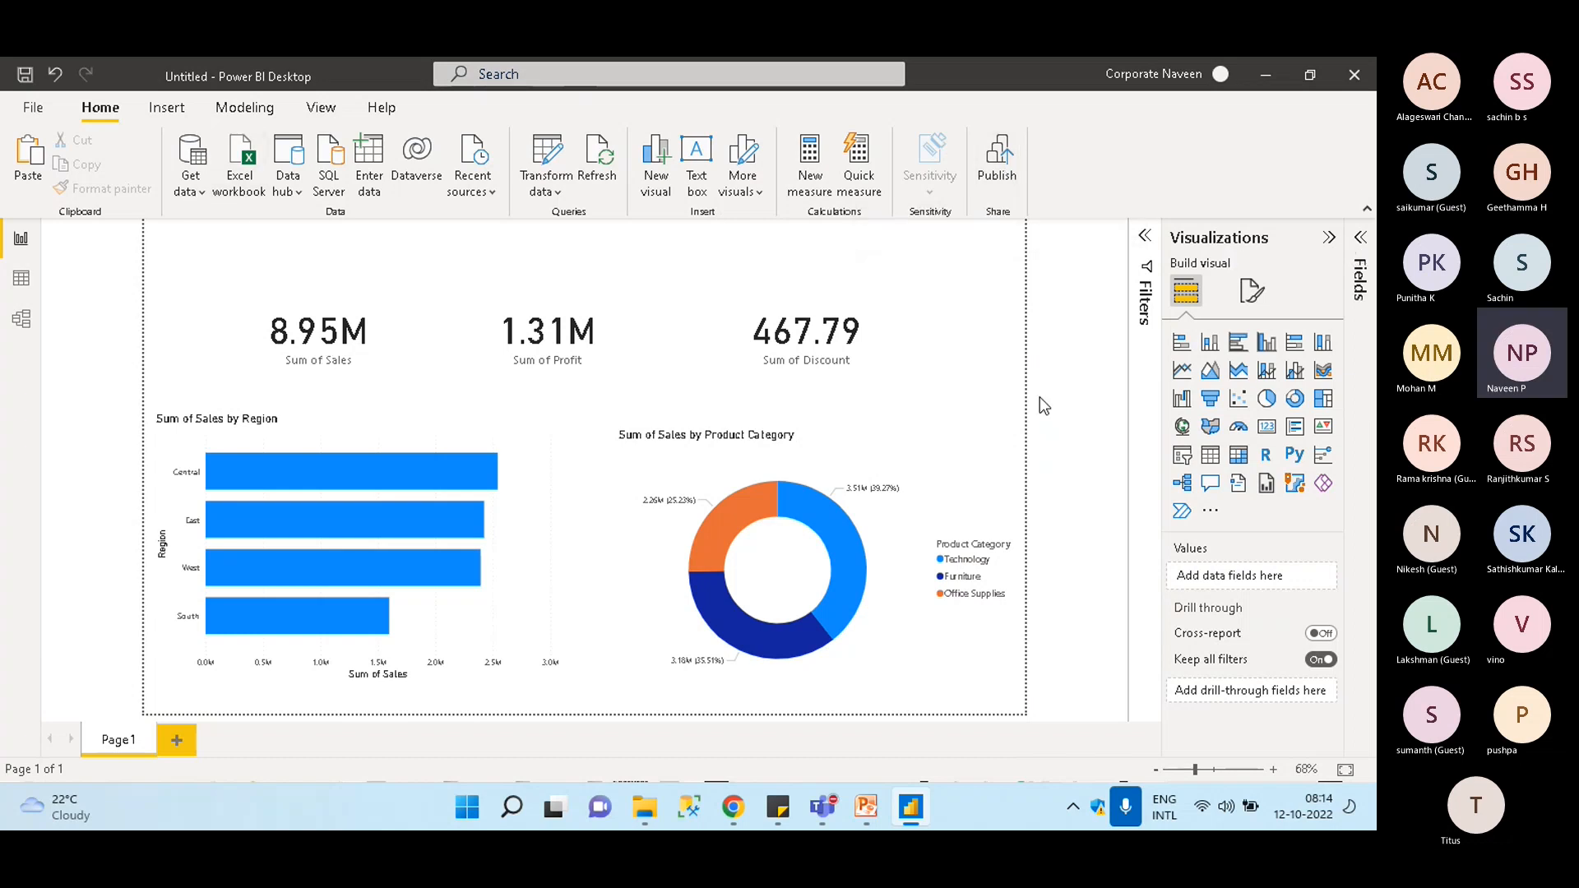
Switch to Chrome to look at sample Power BI report images, and return to Power BI Desktop
left_click(733, 807)
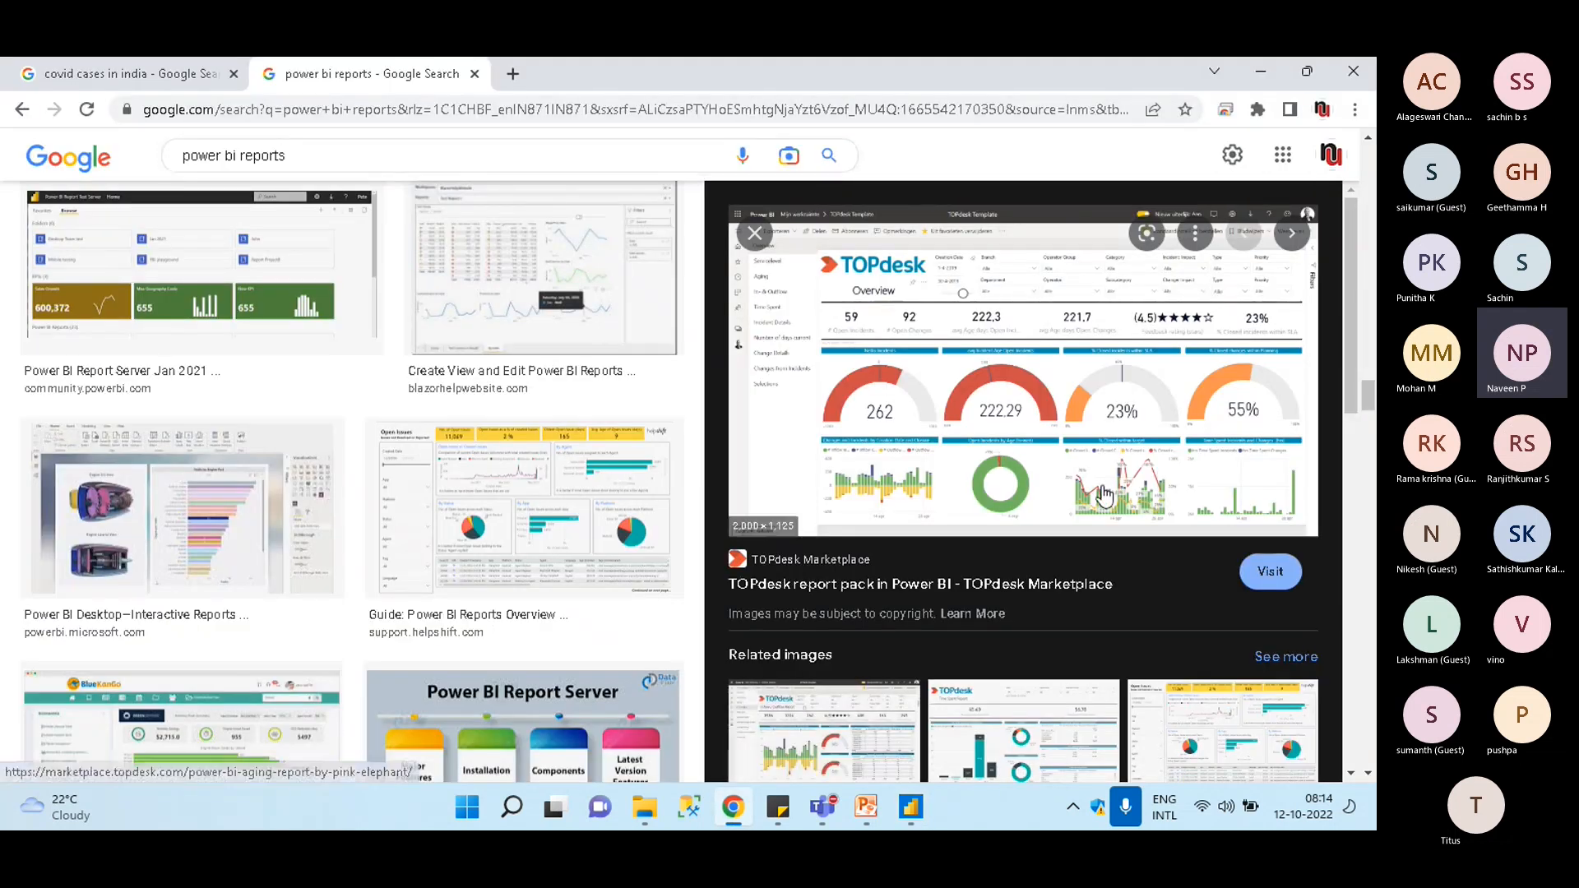
key("alt+Tab")
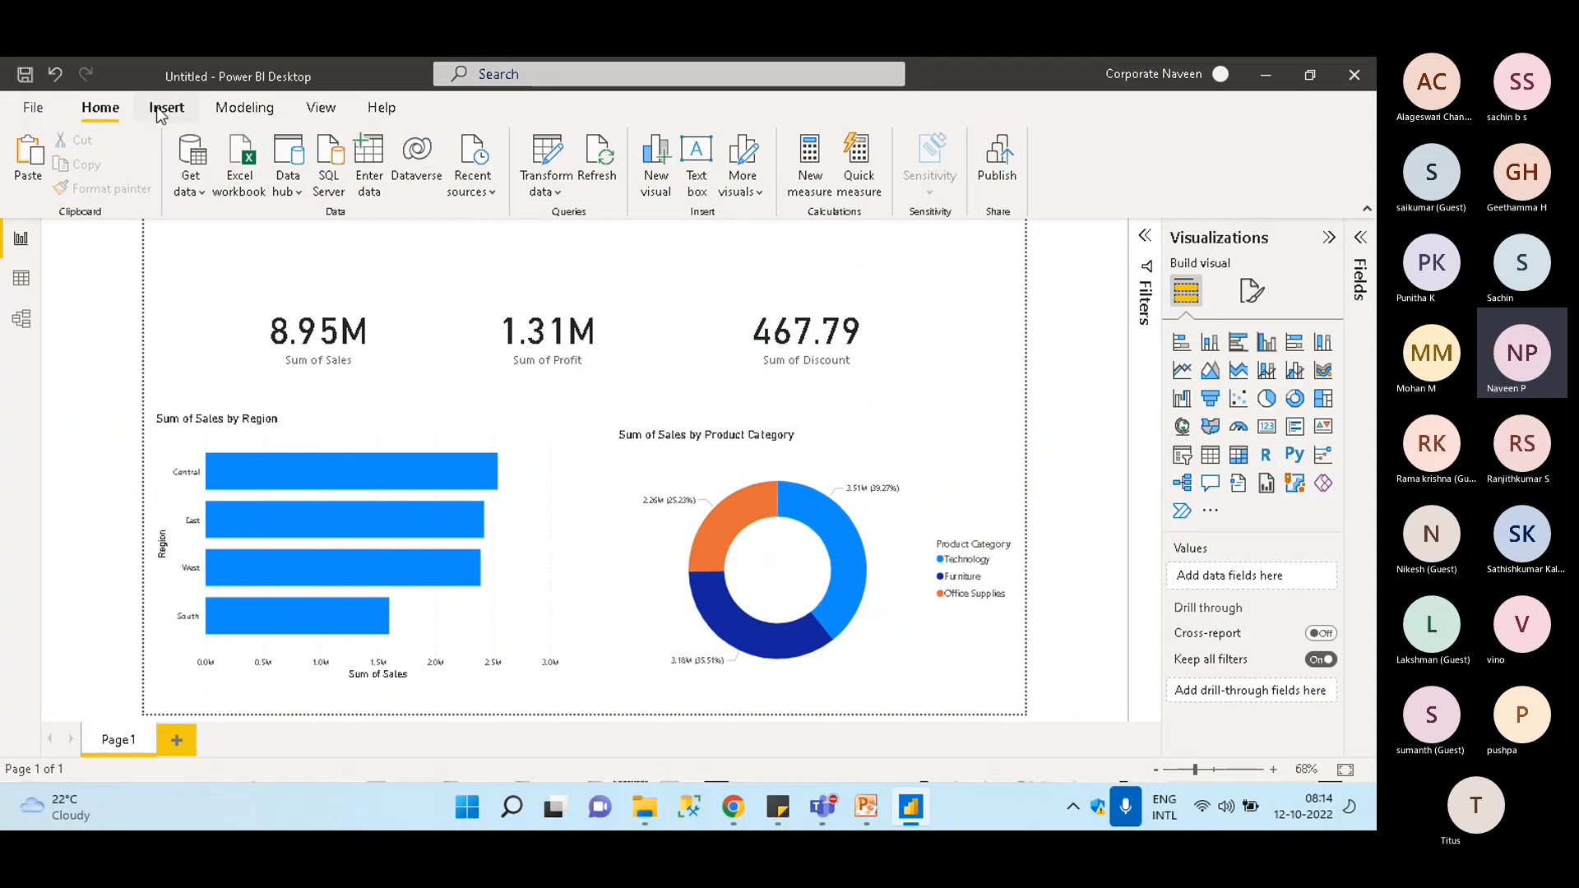
Open the Orders query in the Power Query Editor, review its transform, column and view commands, and return to the report
left_click(543, 194)
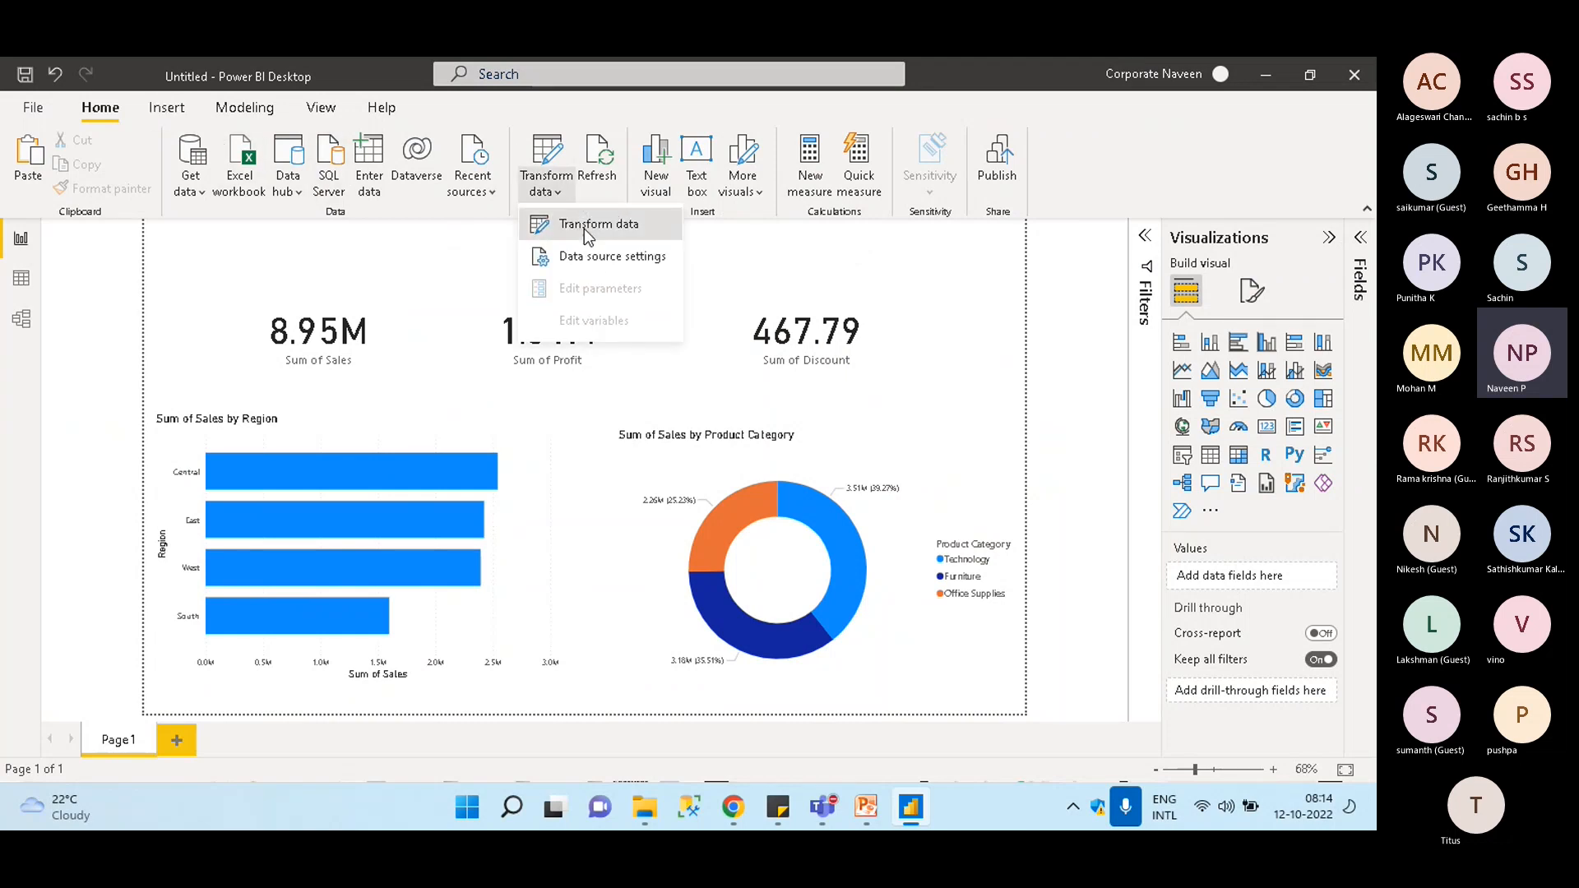
left_click(585, 231)
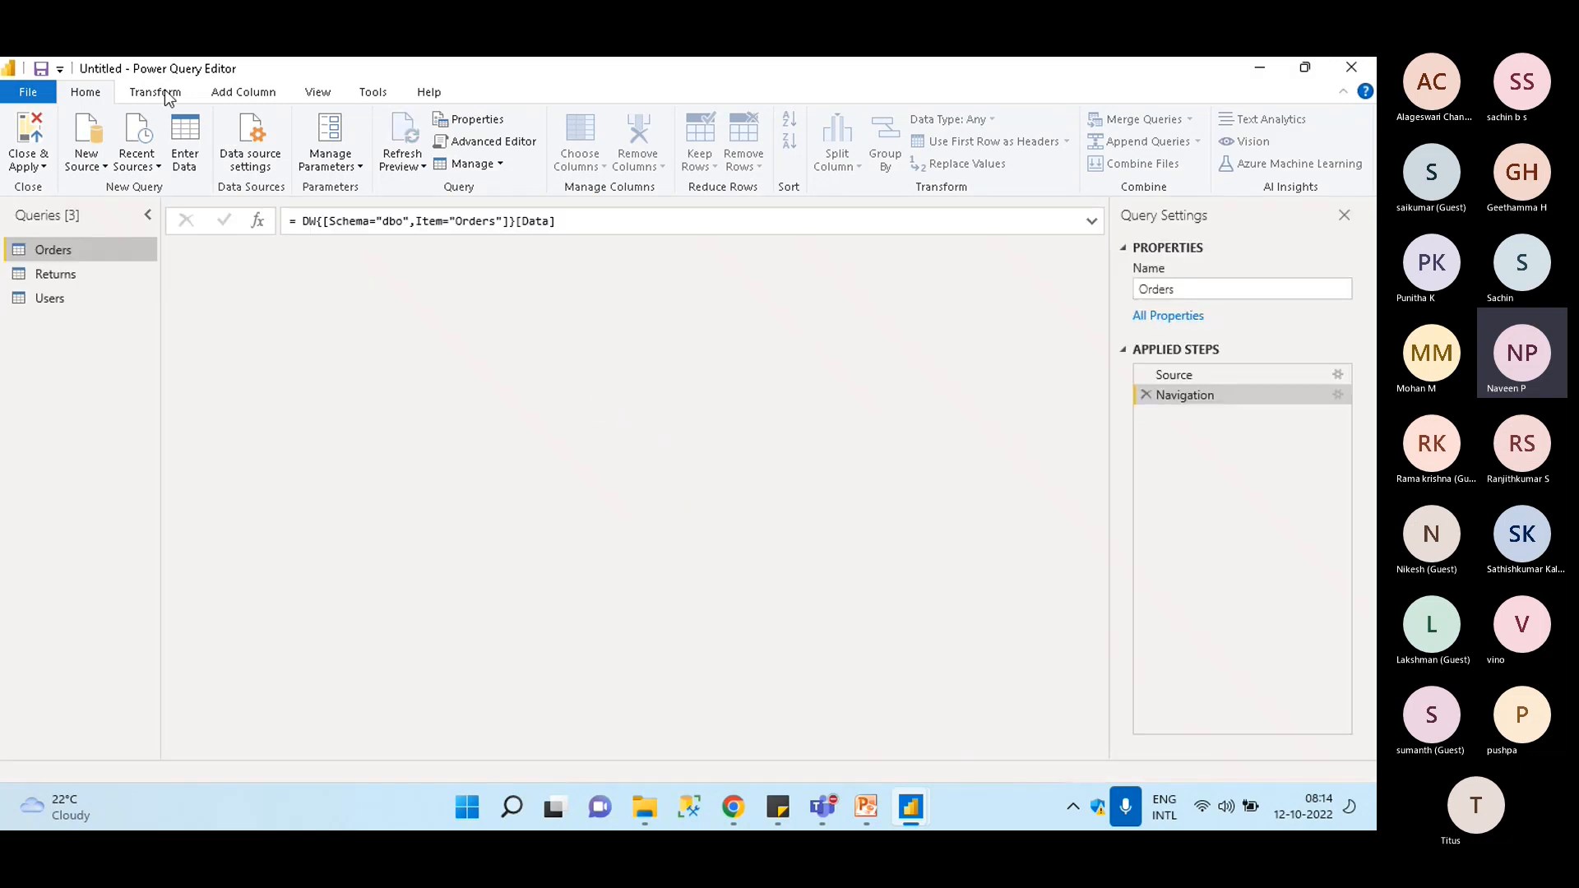
left_click(157, 91)
left_click(237, 95)
left_click(319, 94)
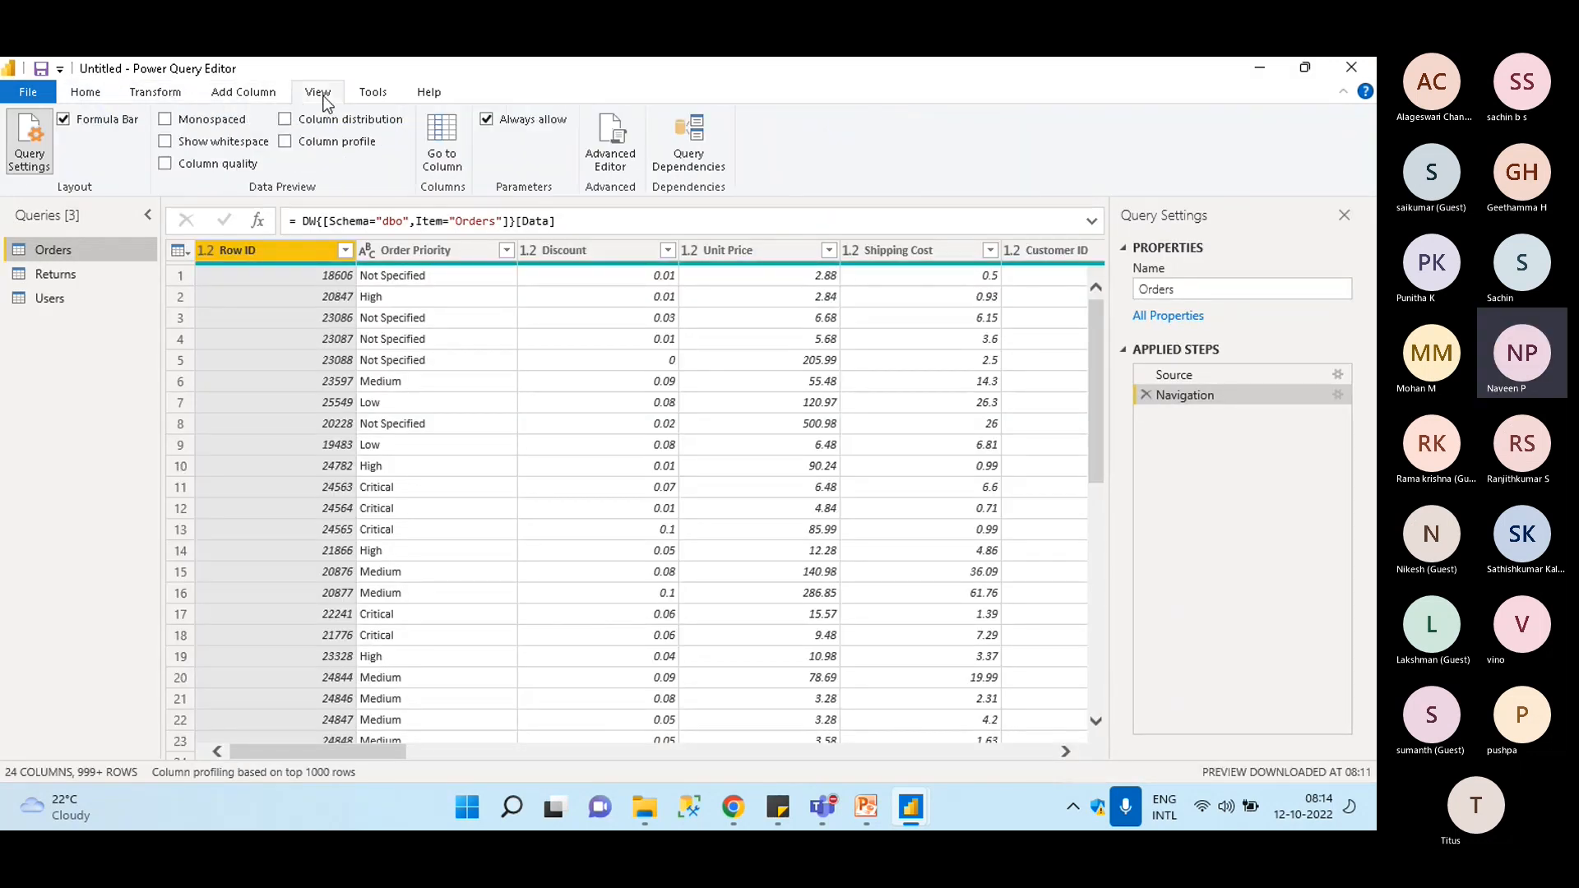
left_click(96, 95)
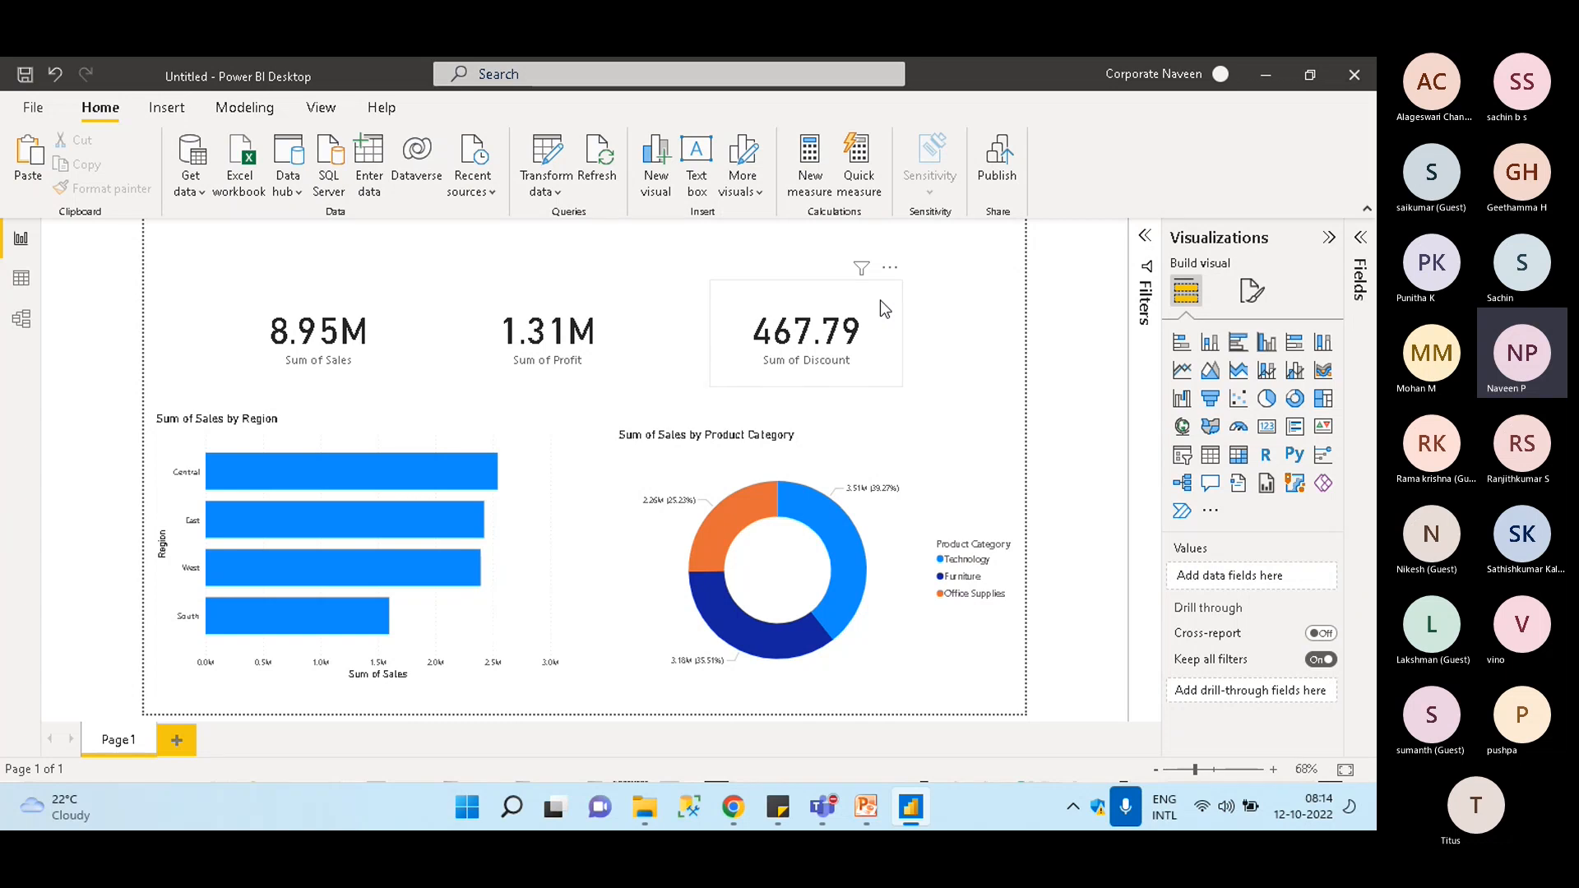
left_click(166, 108)
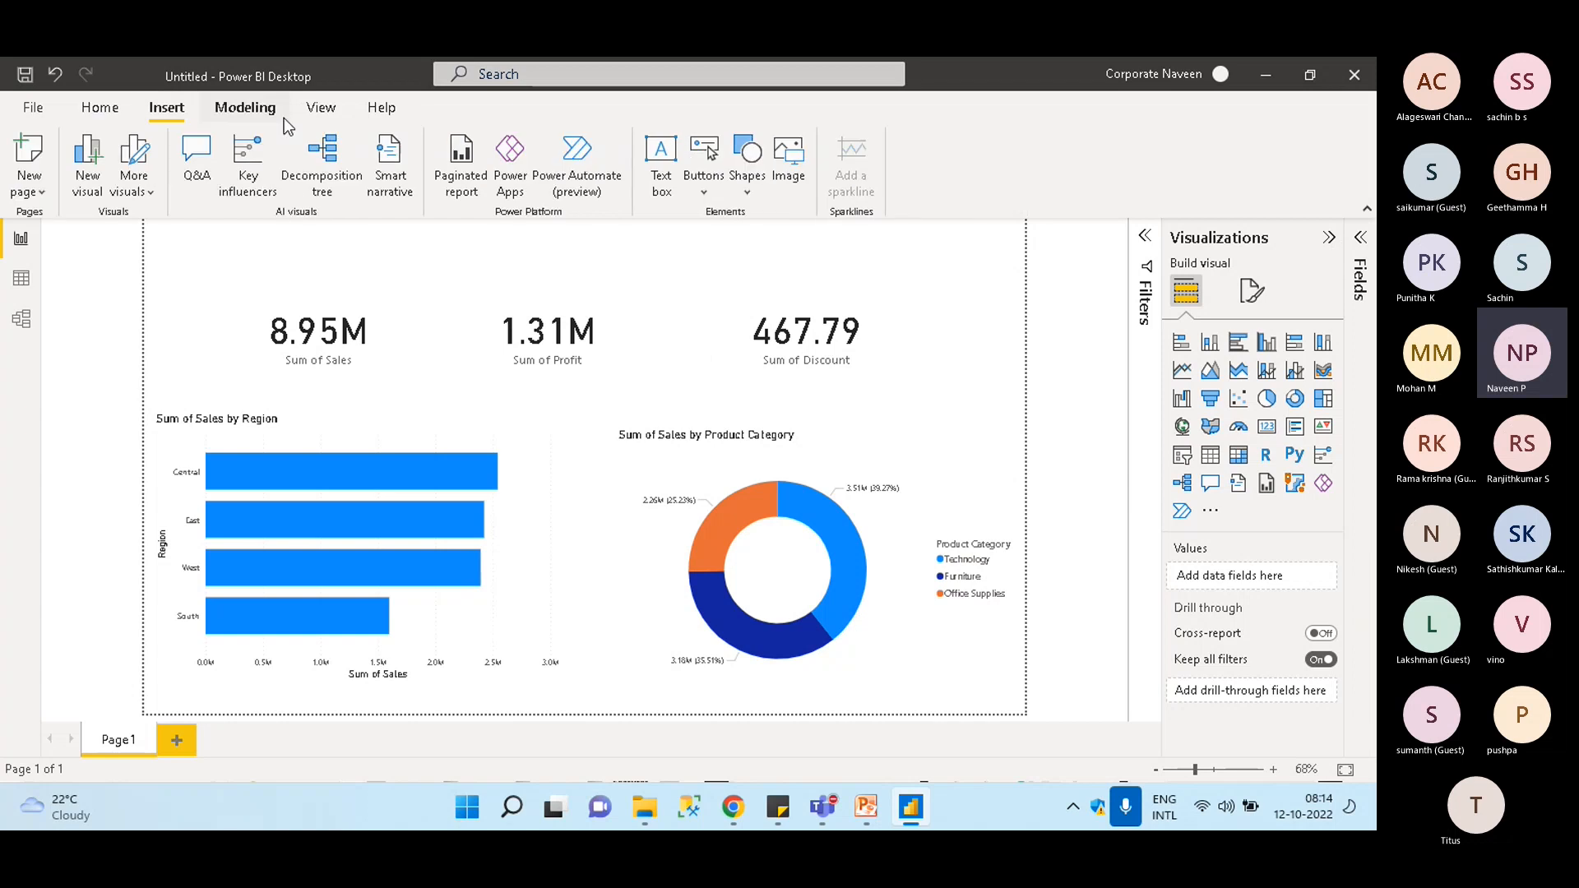
left_click(272, 112)
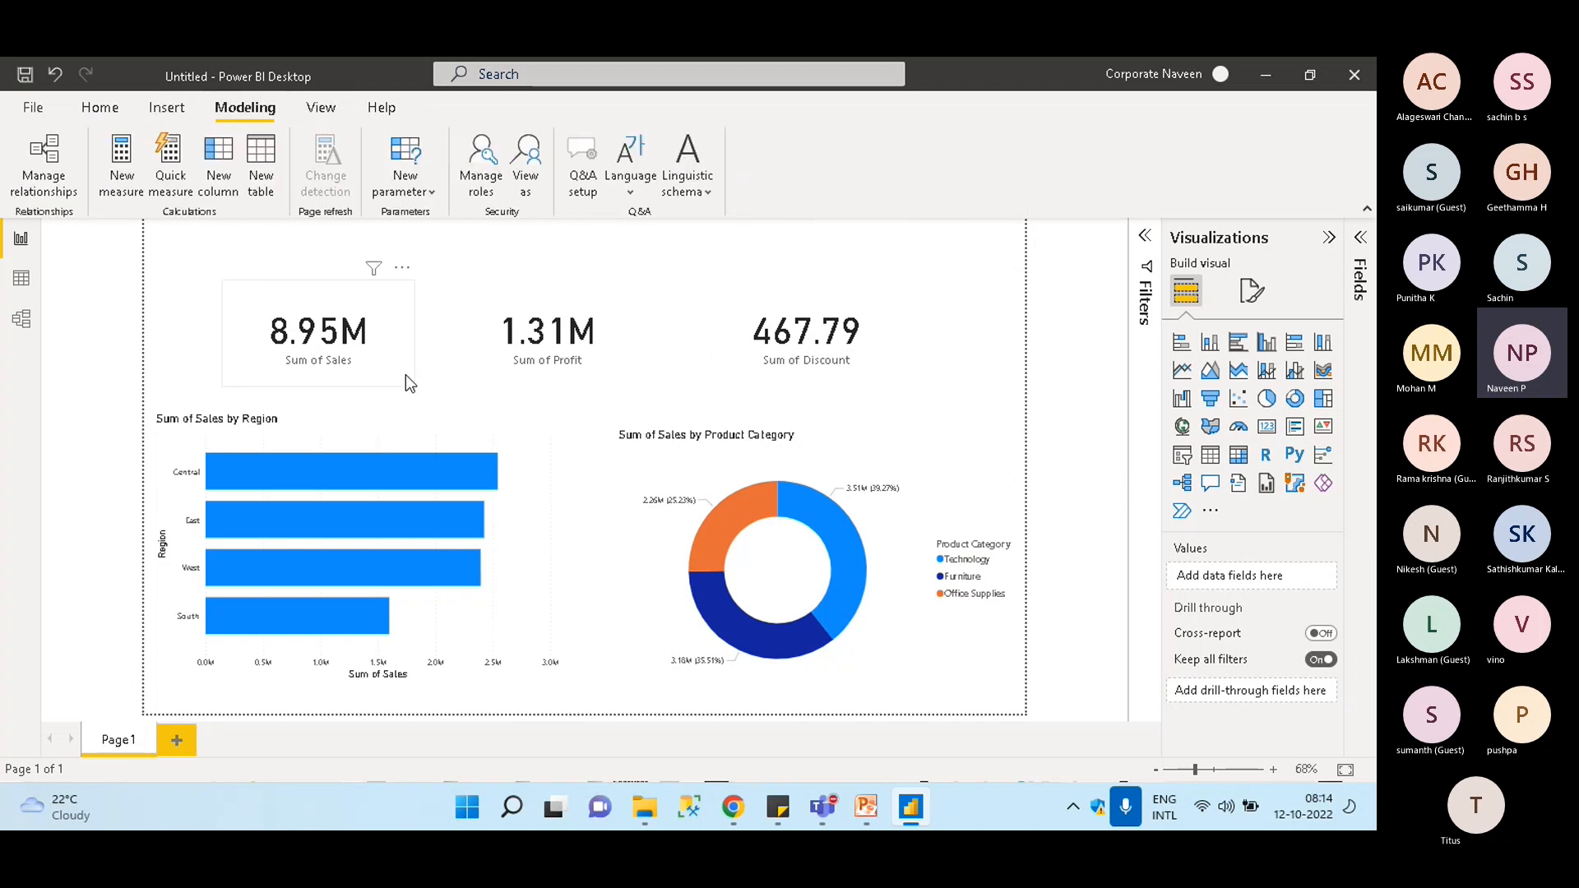
left_click(410, 418)
left_click(447, 109)
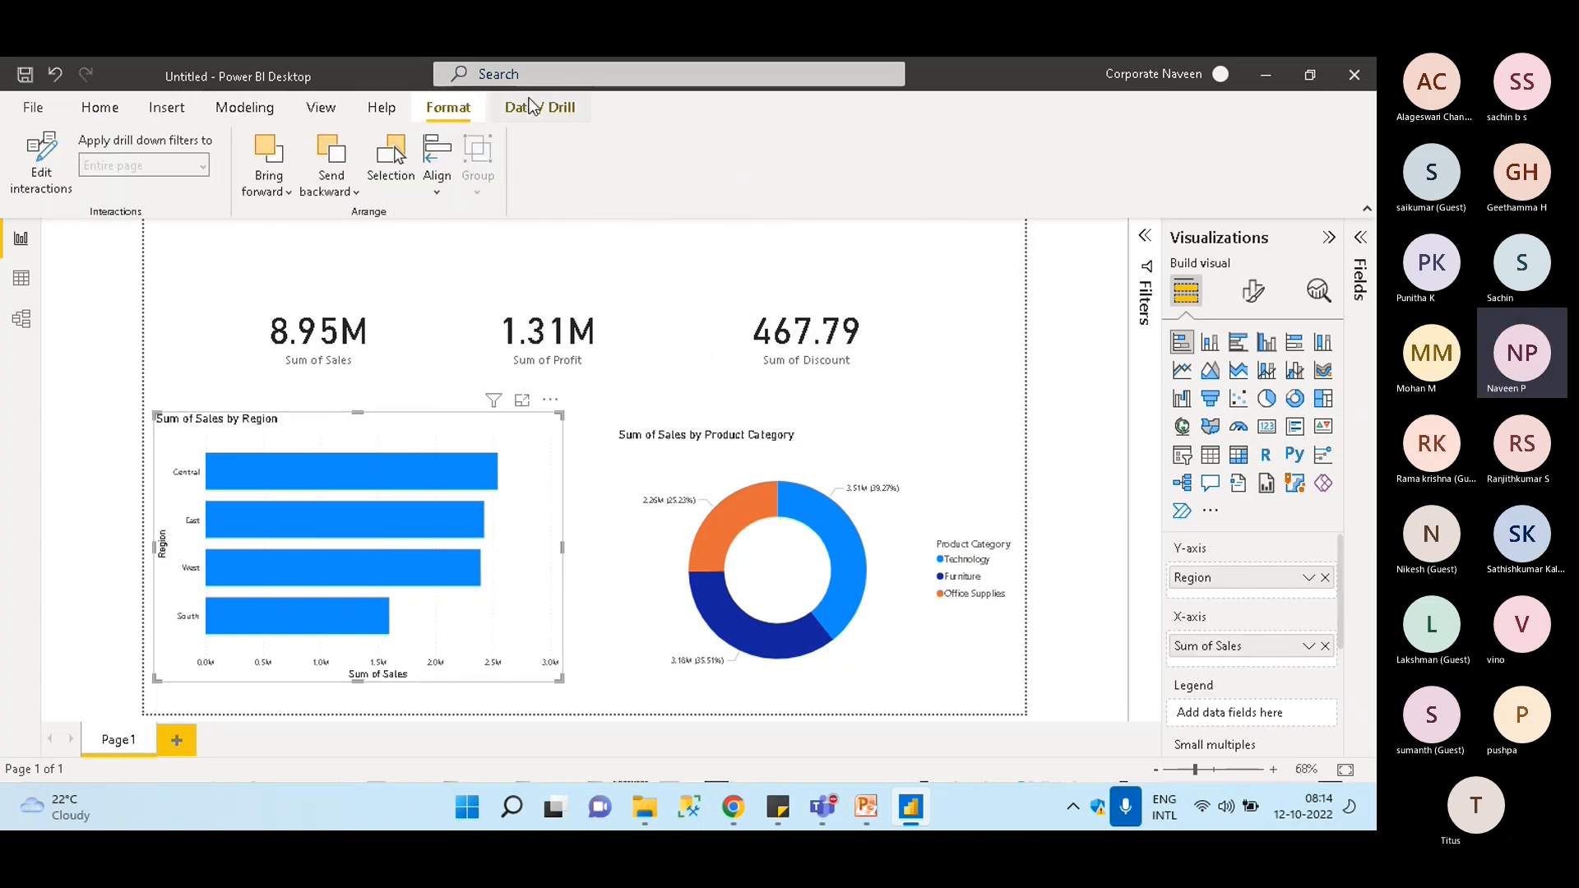
left_click(541, 105)
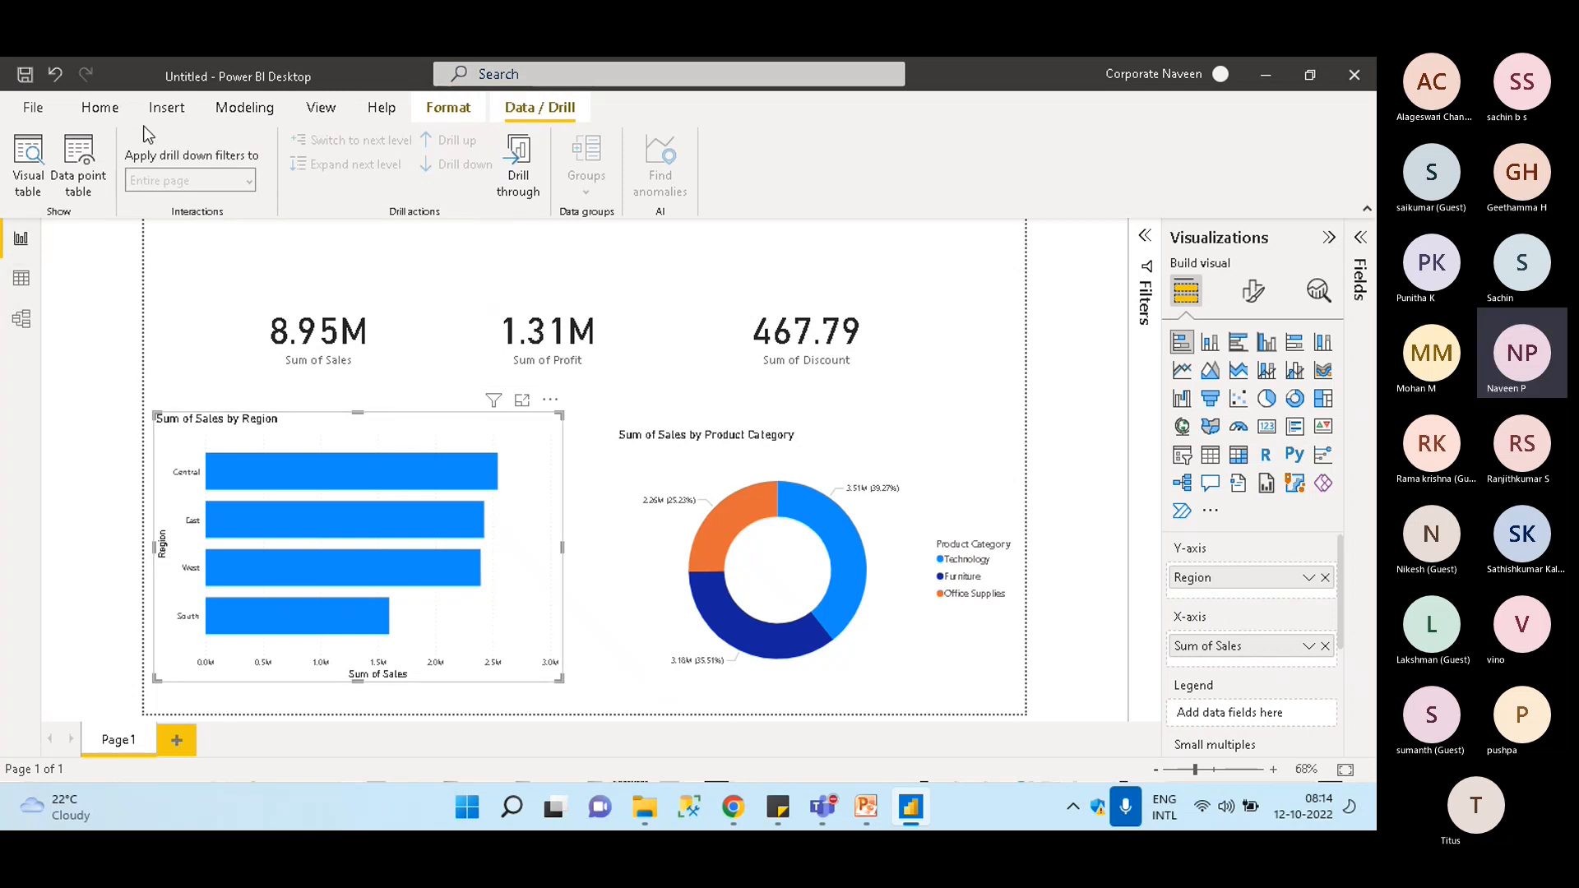
left_click(120, 115)
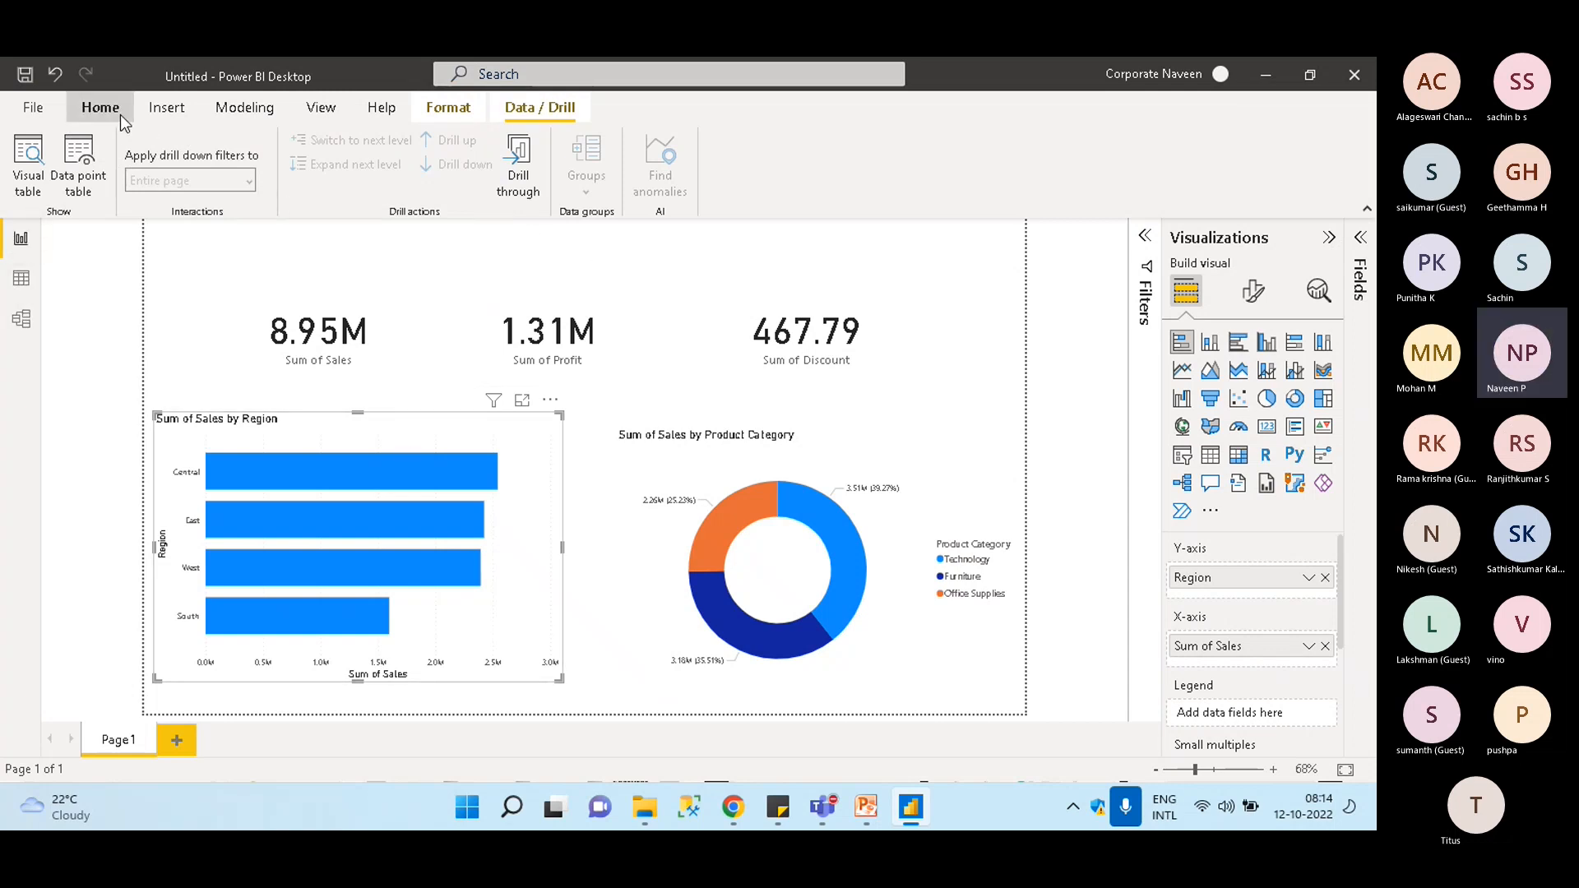
left_click(727, 242)
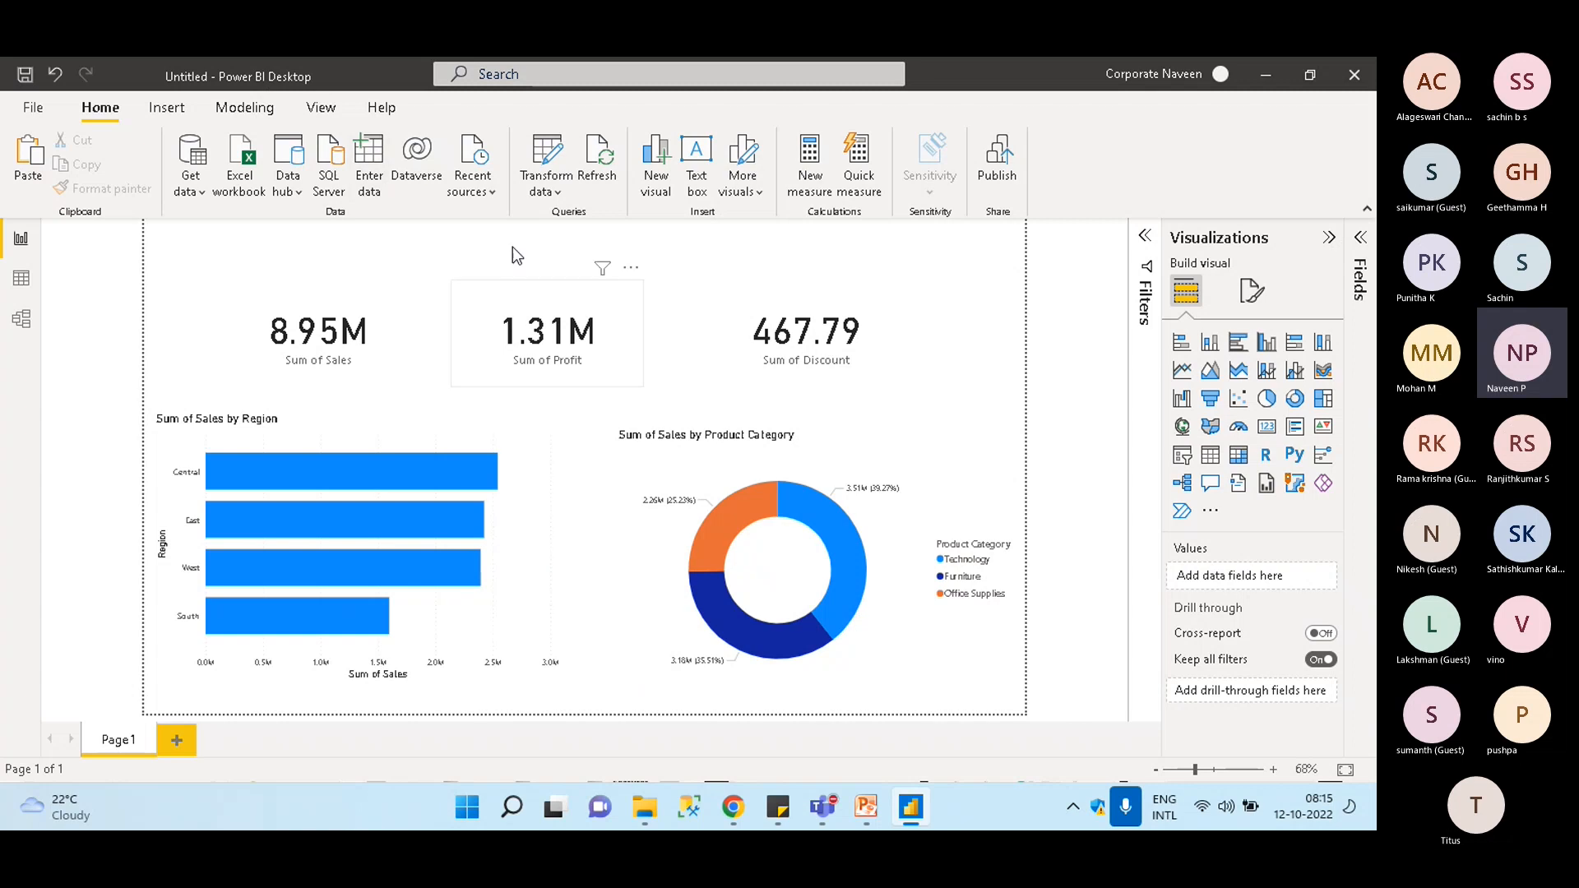
Save the report to the Desktop folder as a Power BI file named demo
key("ctrl+s")
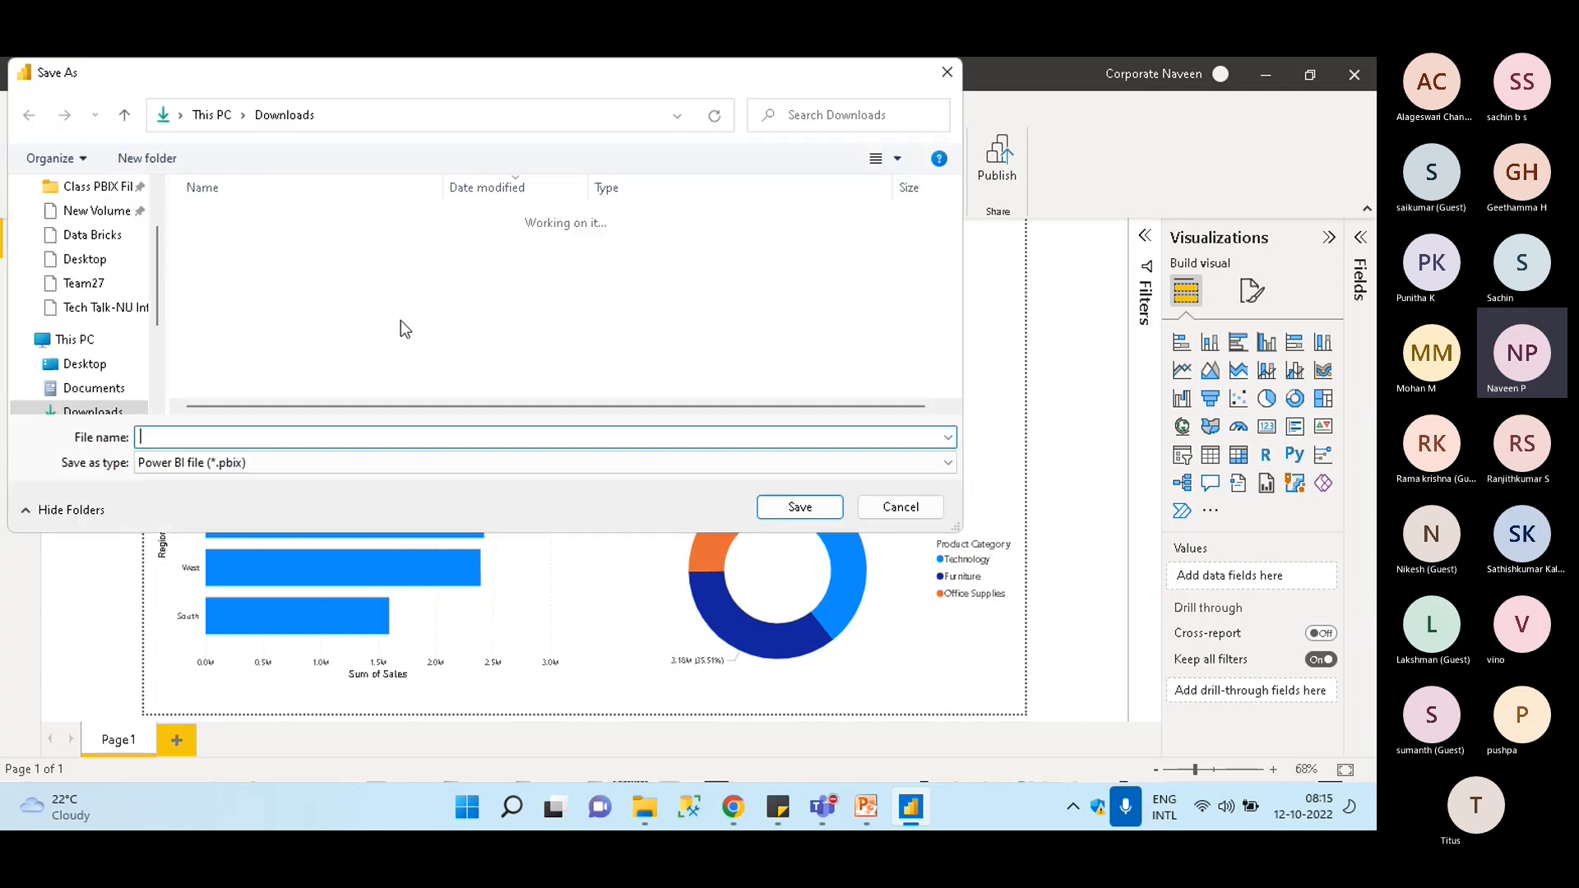
scroll(89, 224, "up", 2)
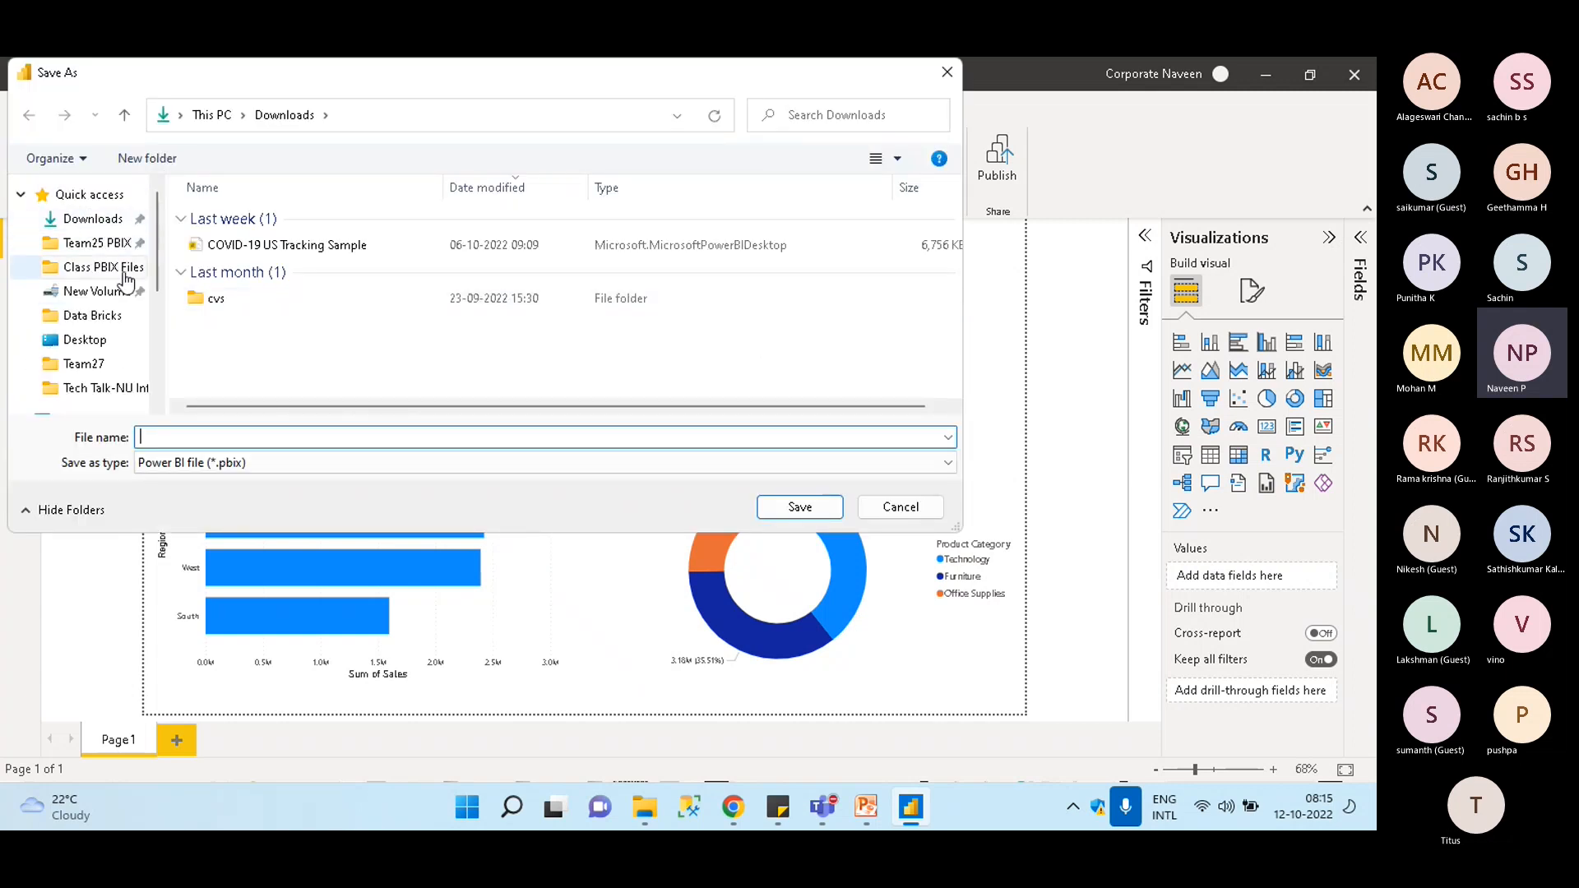
left_click(96, 316)
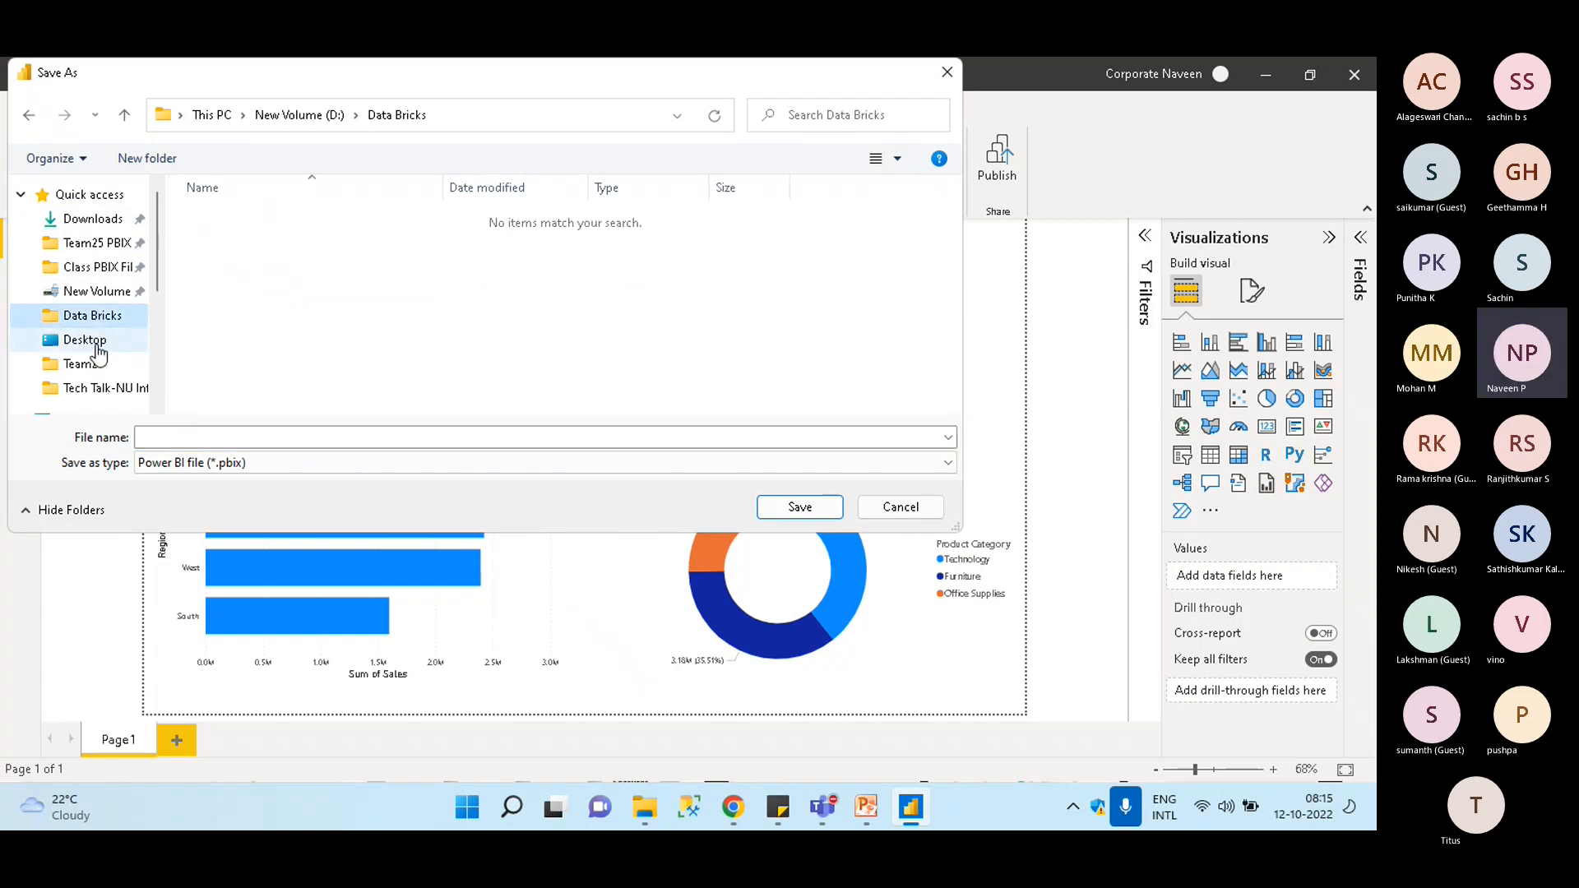
left_click(95, 341)
left_click(202, 431)
type("demo")
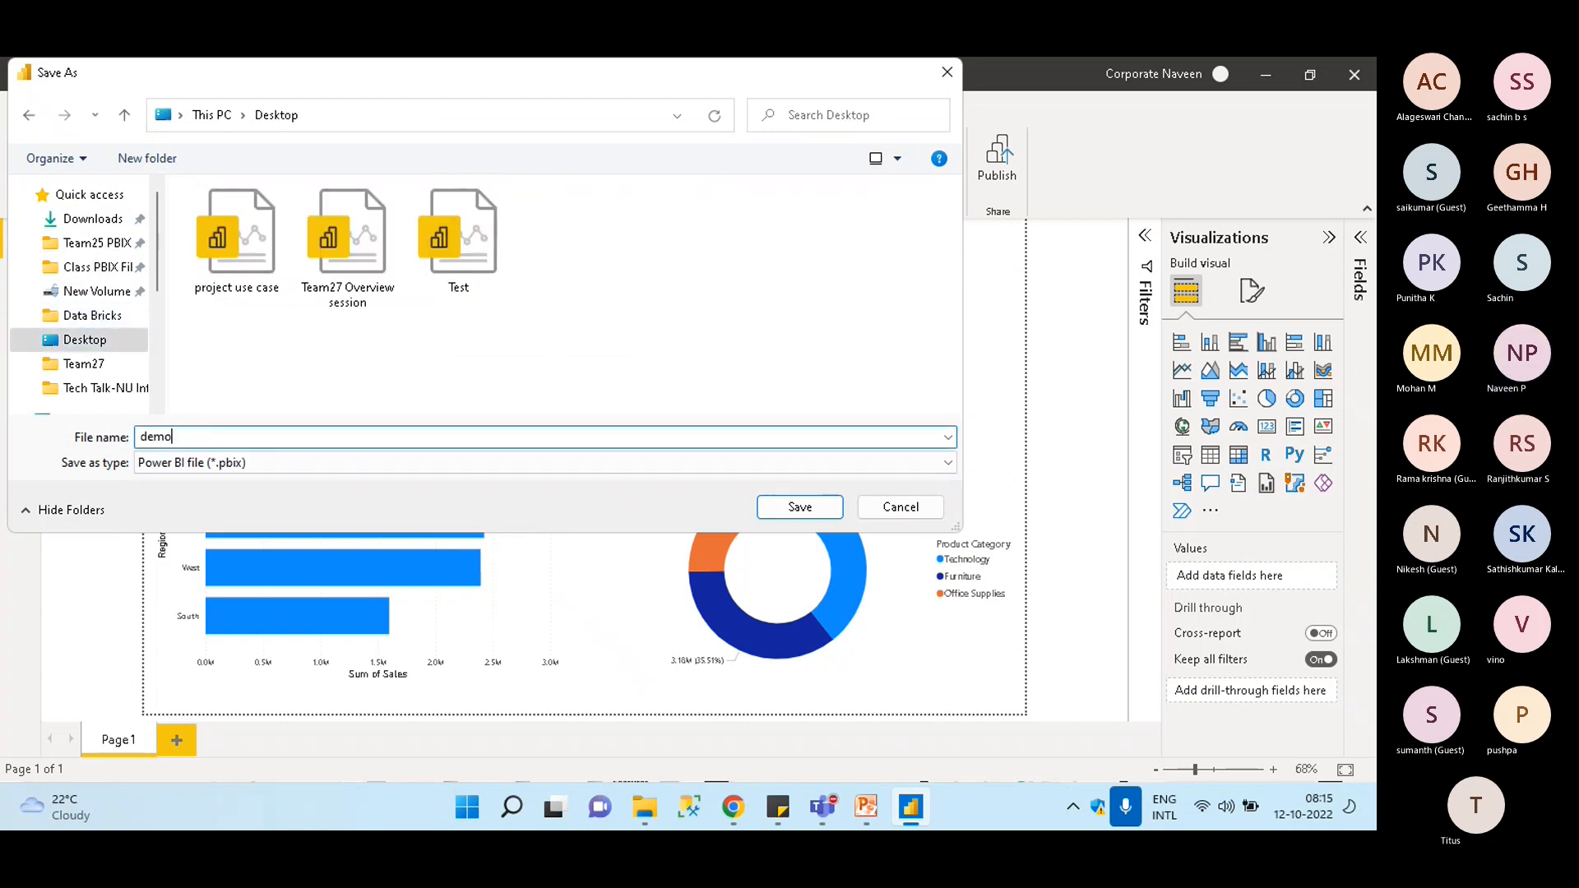
key("Return")
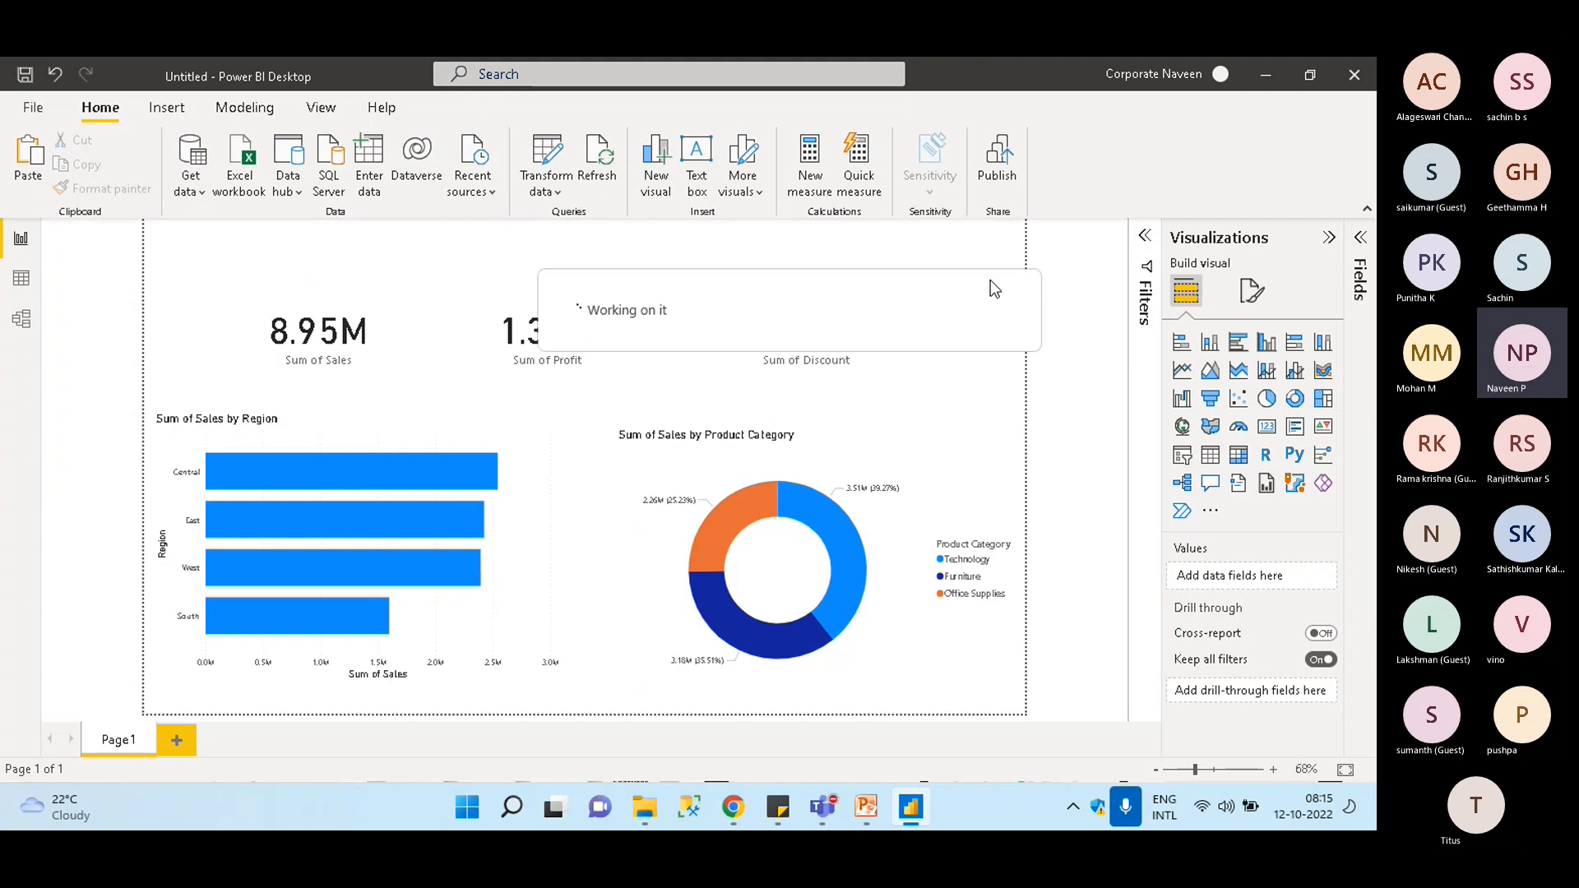
Publish the demo report to My workspace and open the published demo.pbix in the Power BI service
left_click(1005, 160)
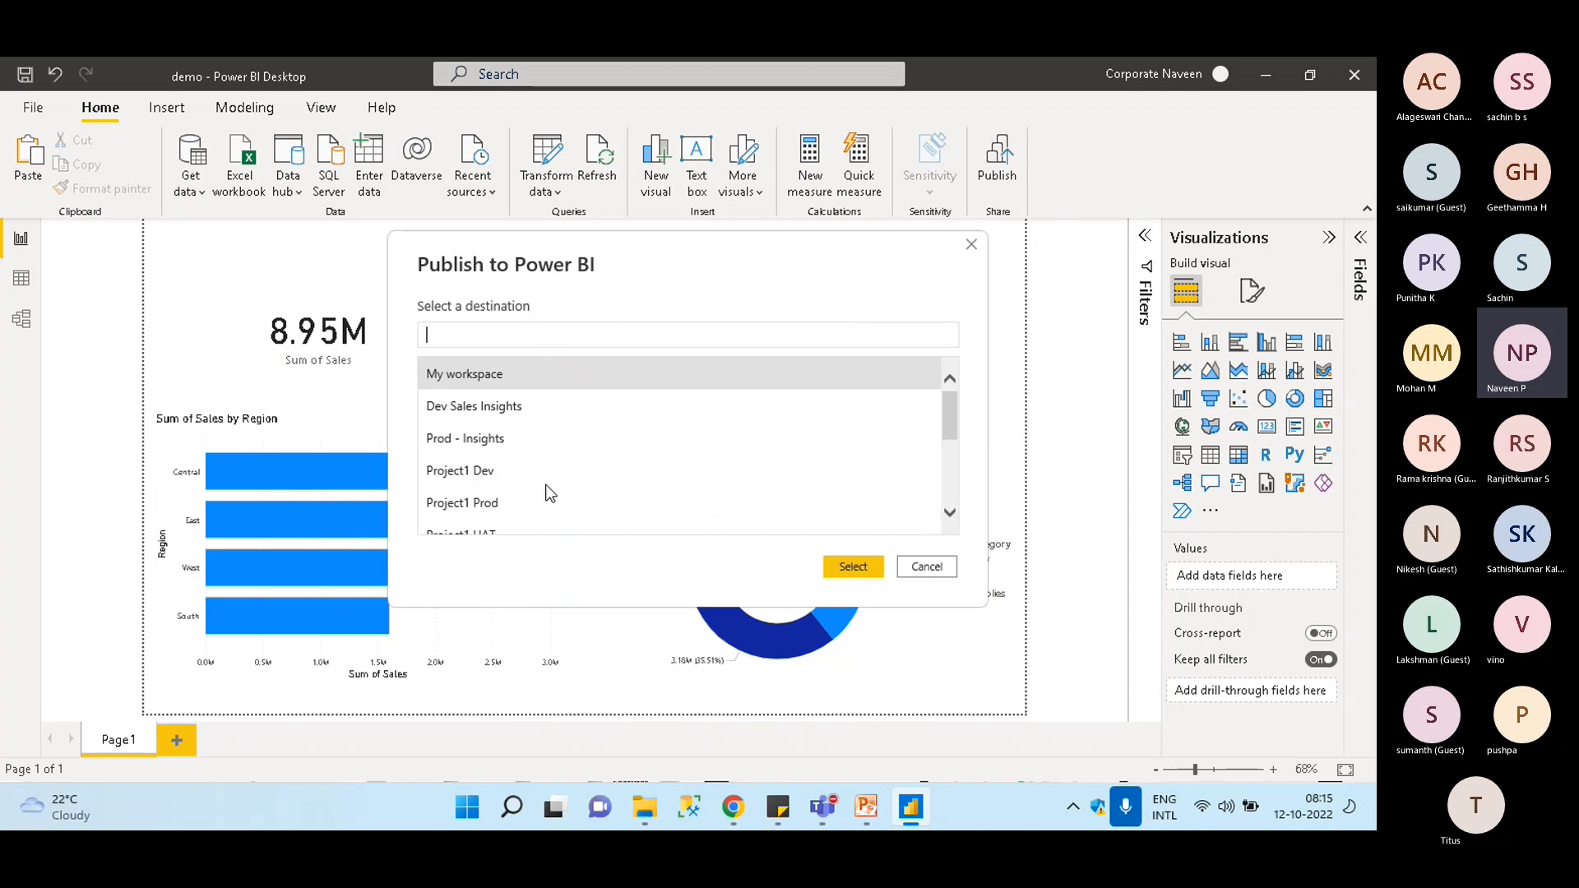
left_click(853, 565)
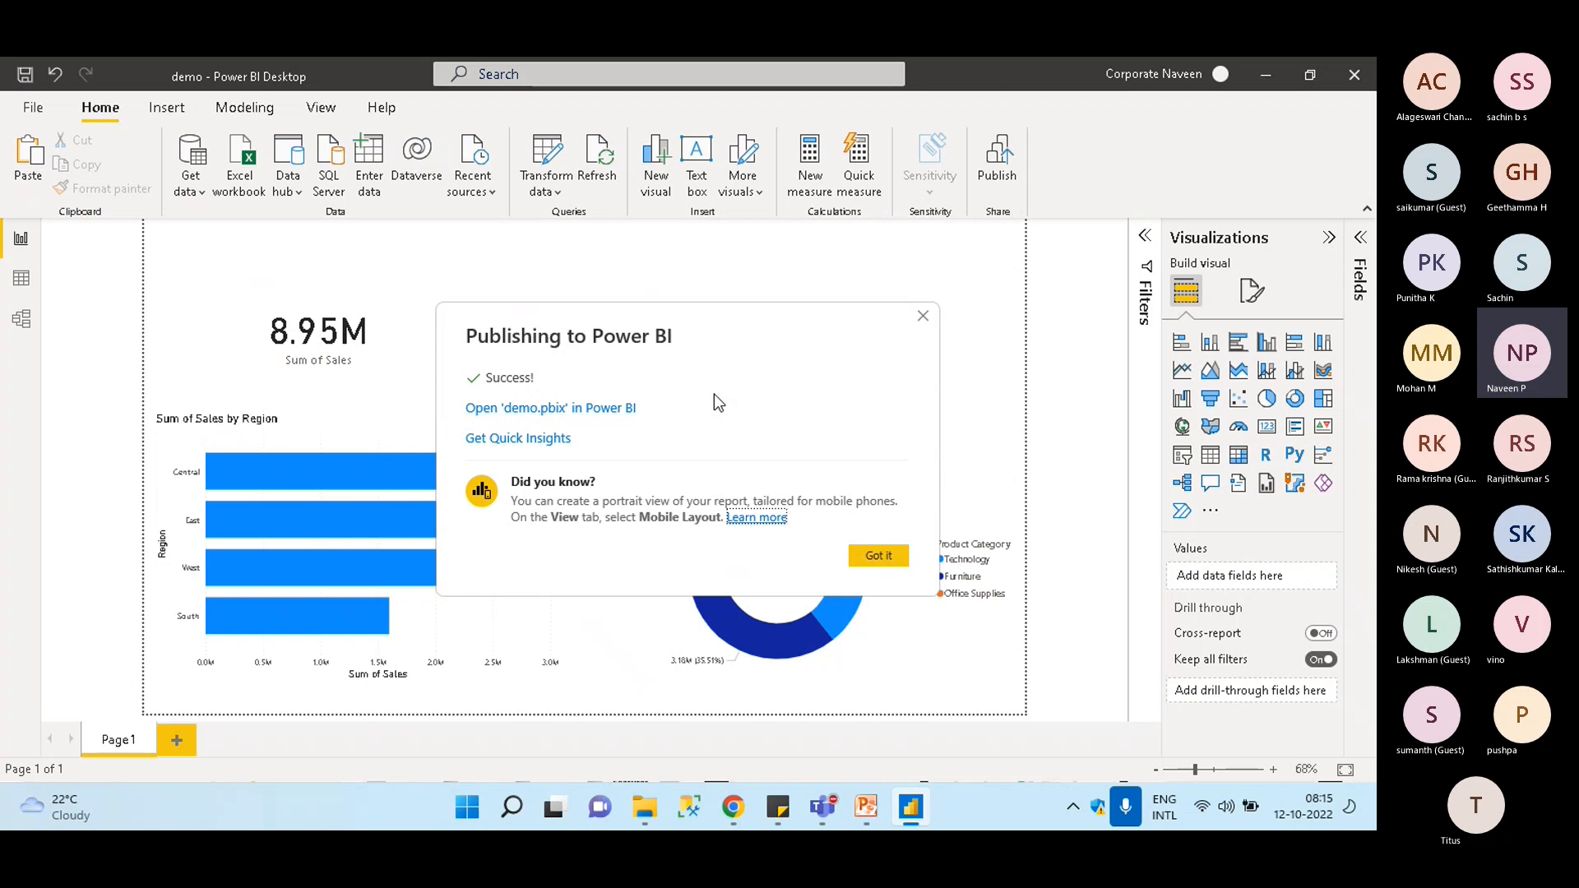
left_click(589, 409)
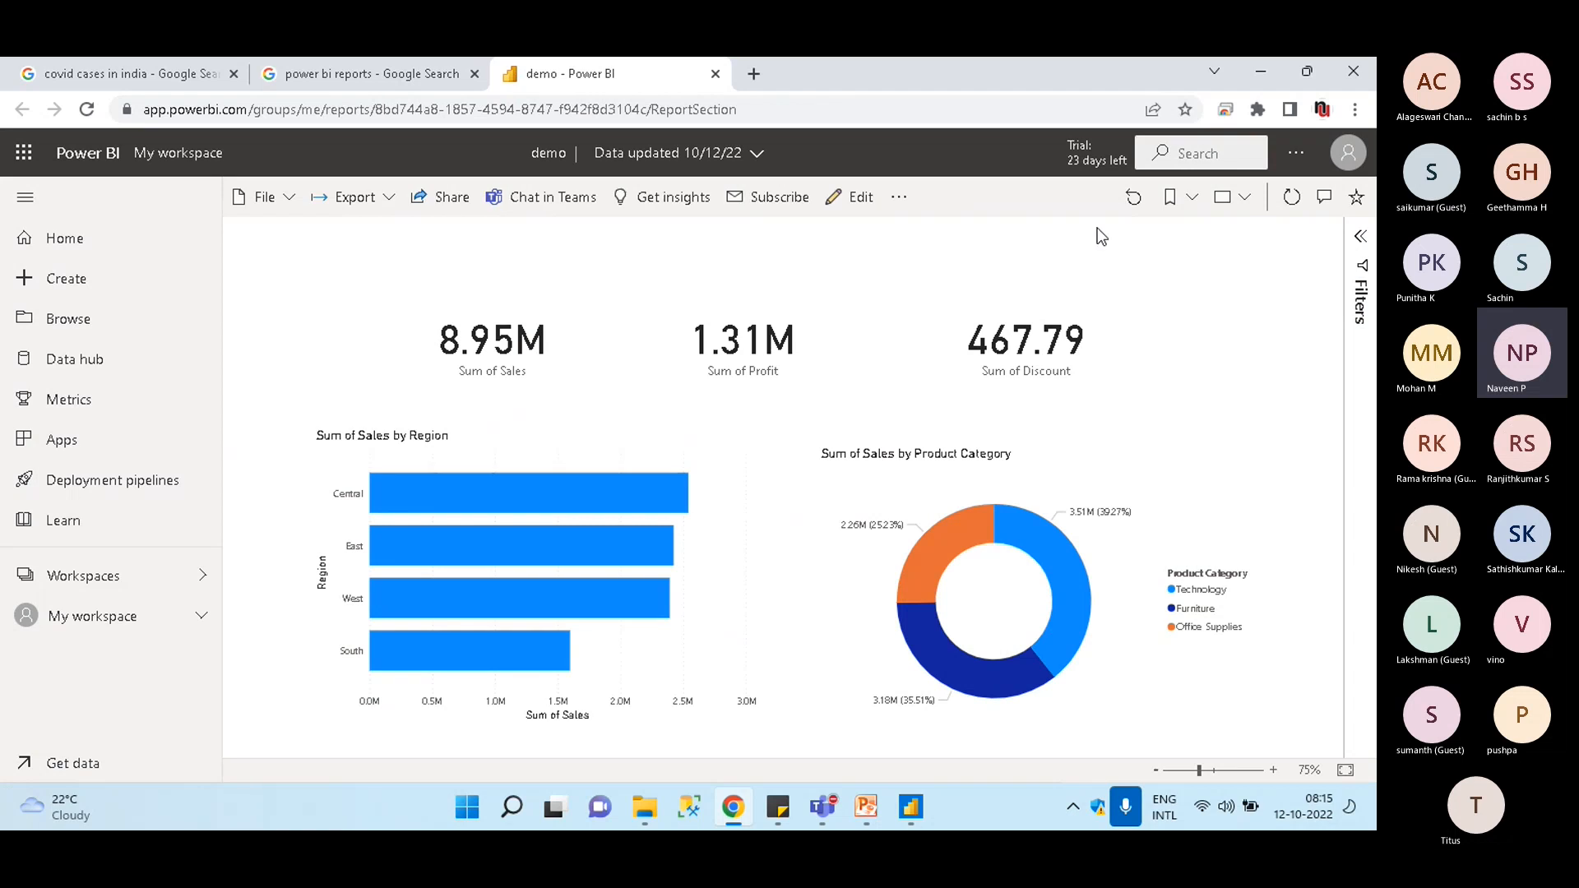
View the published demo report in full screen, exit that view and highlight the report's web address
left_click(1233, 198)
left_click(1140, 237)
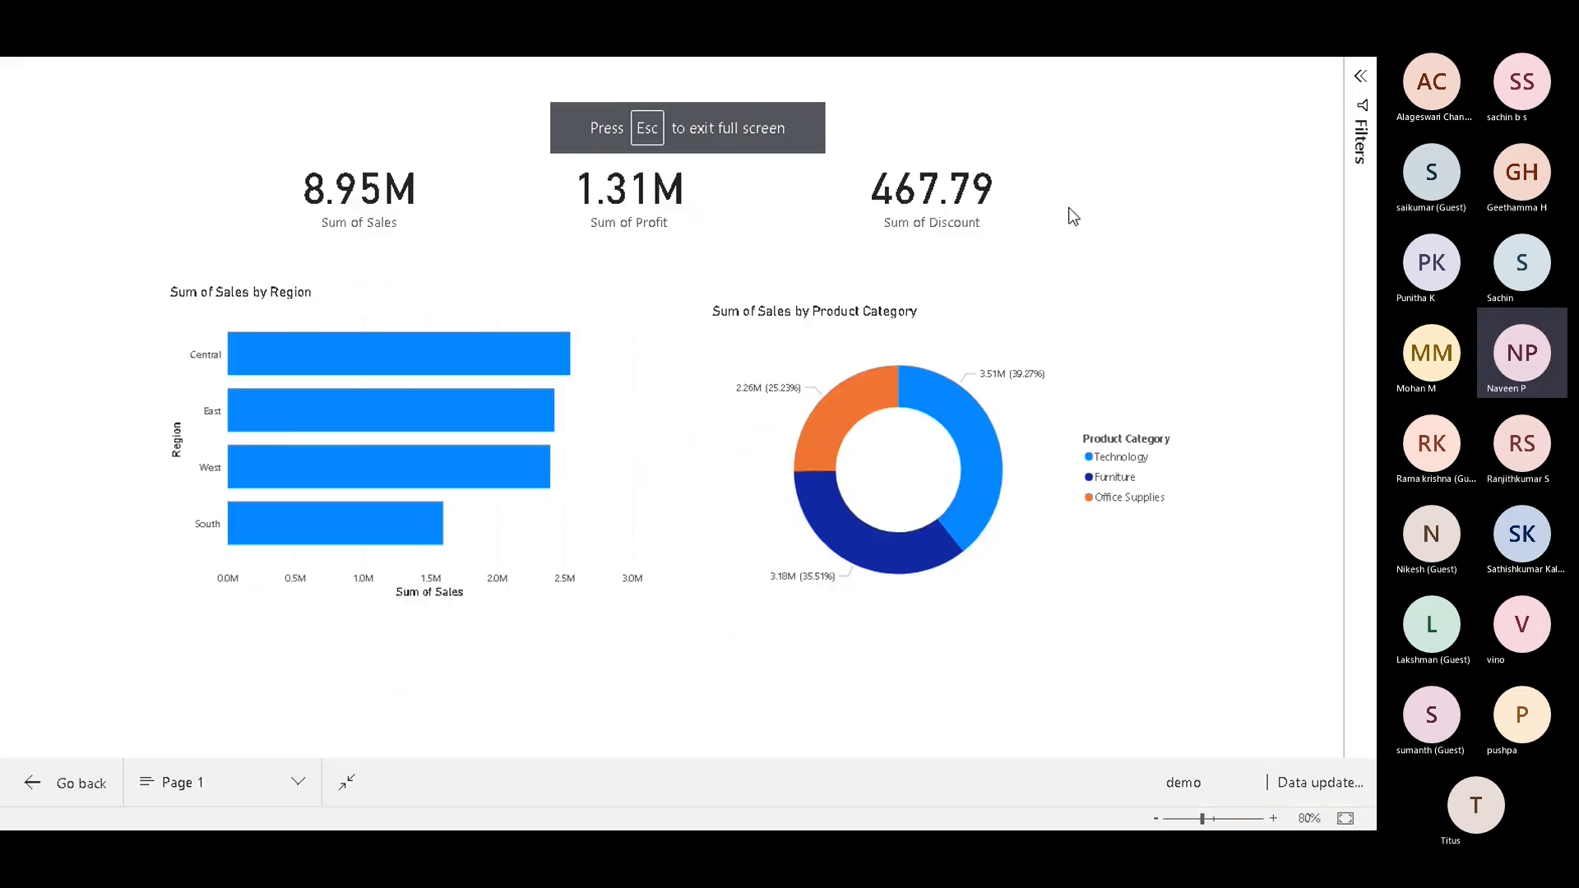
key("Escape")
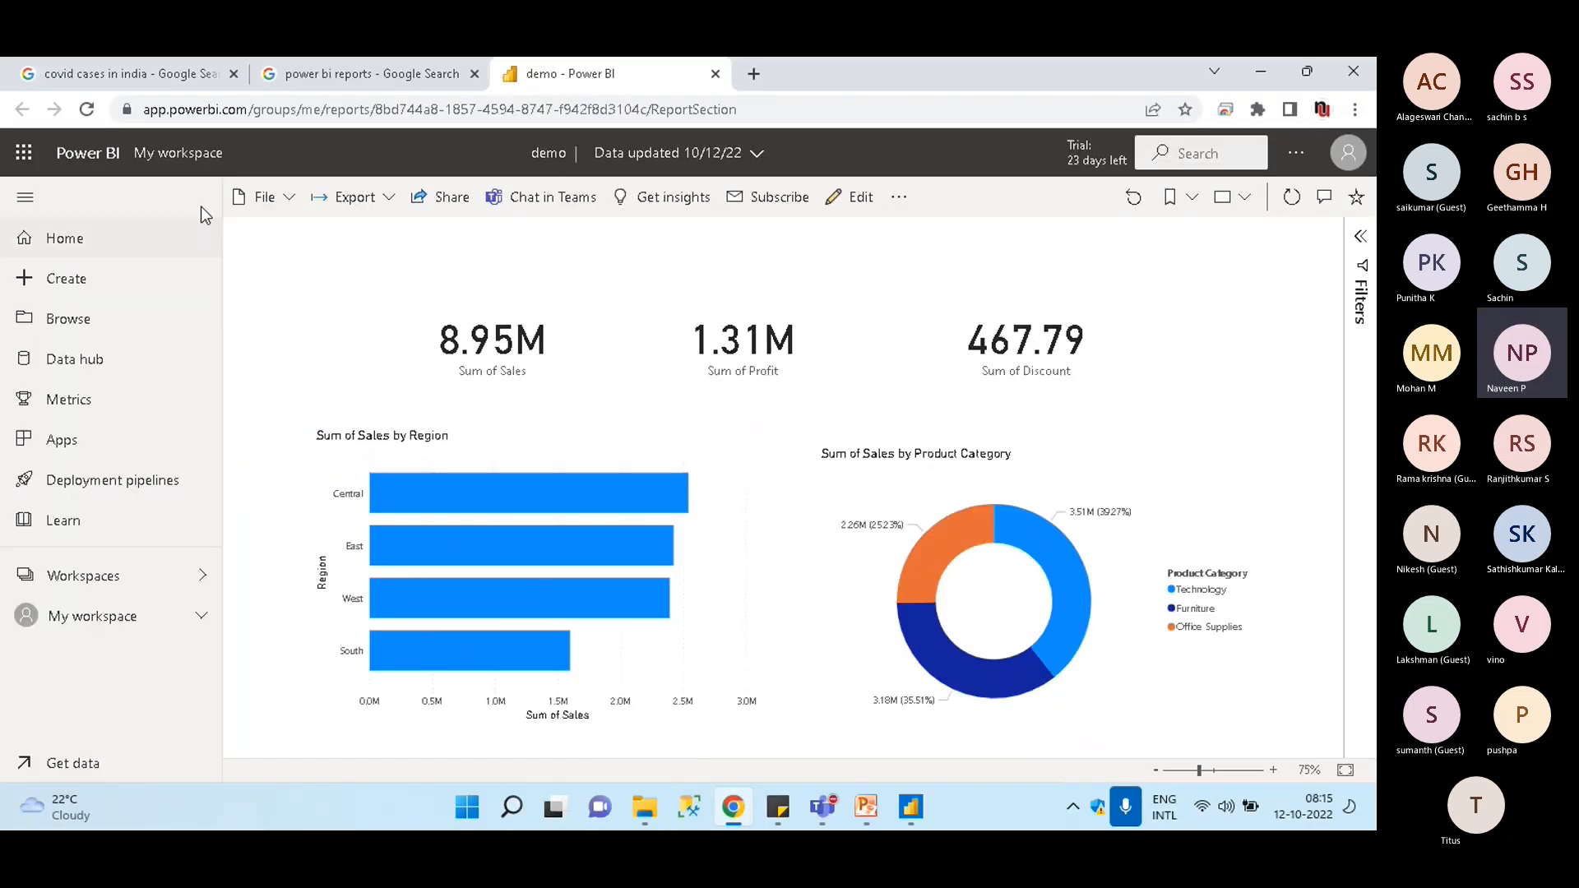
left_click(767, 113)
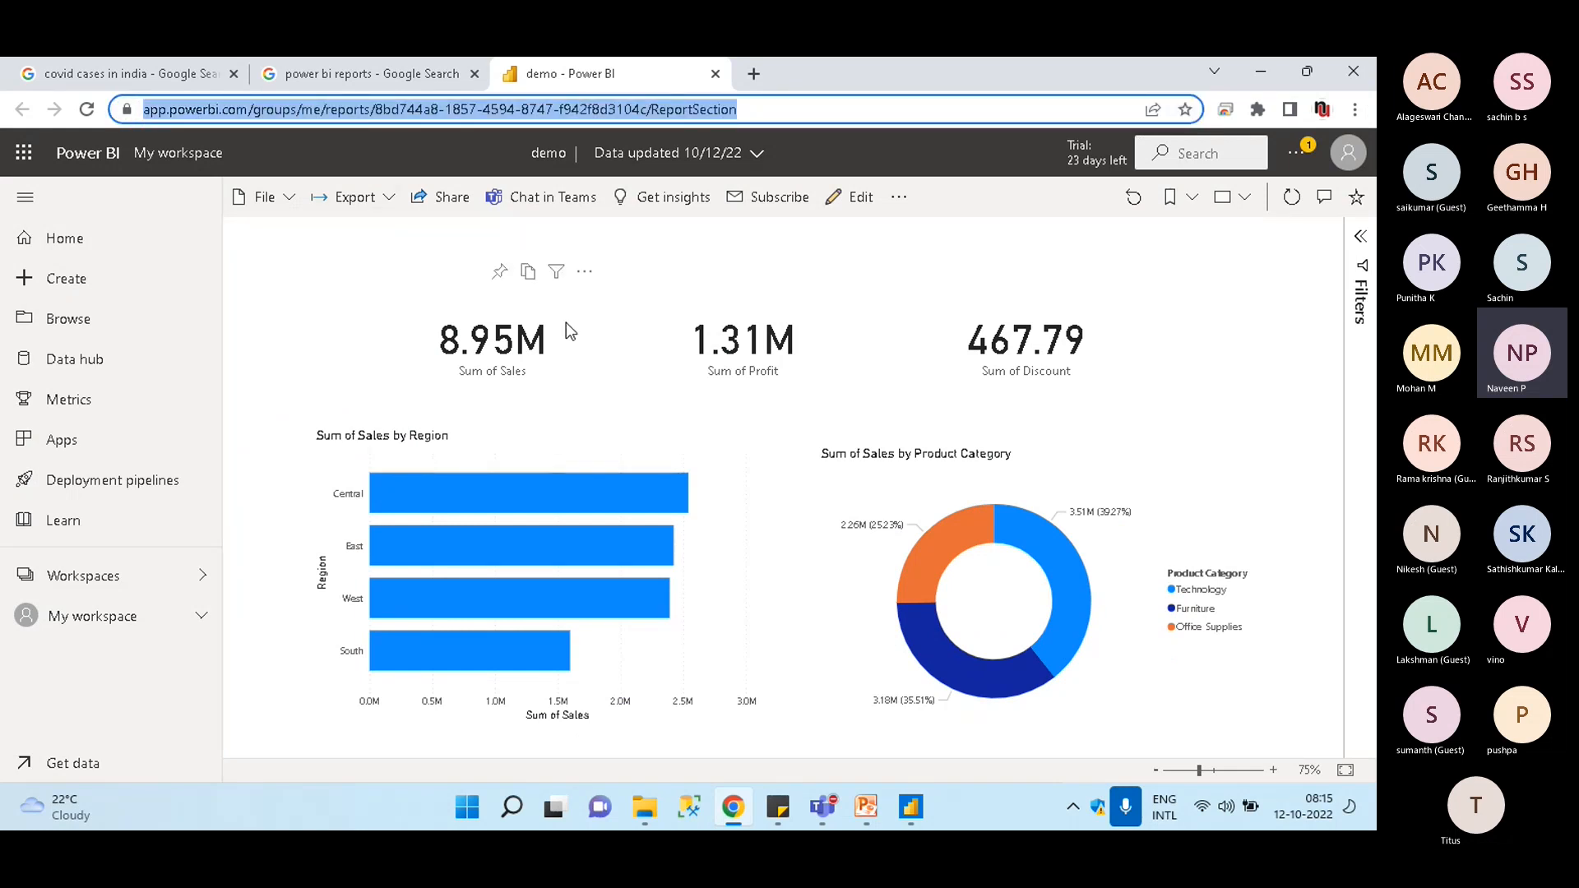
Switch to Power BI Desktop, dismiss the publishing message and compare the report with its published copy in Chrome
left_click(910, 806)
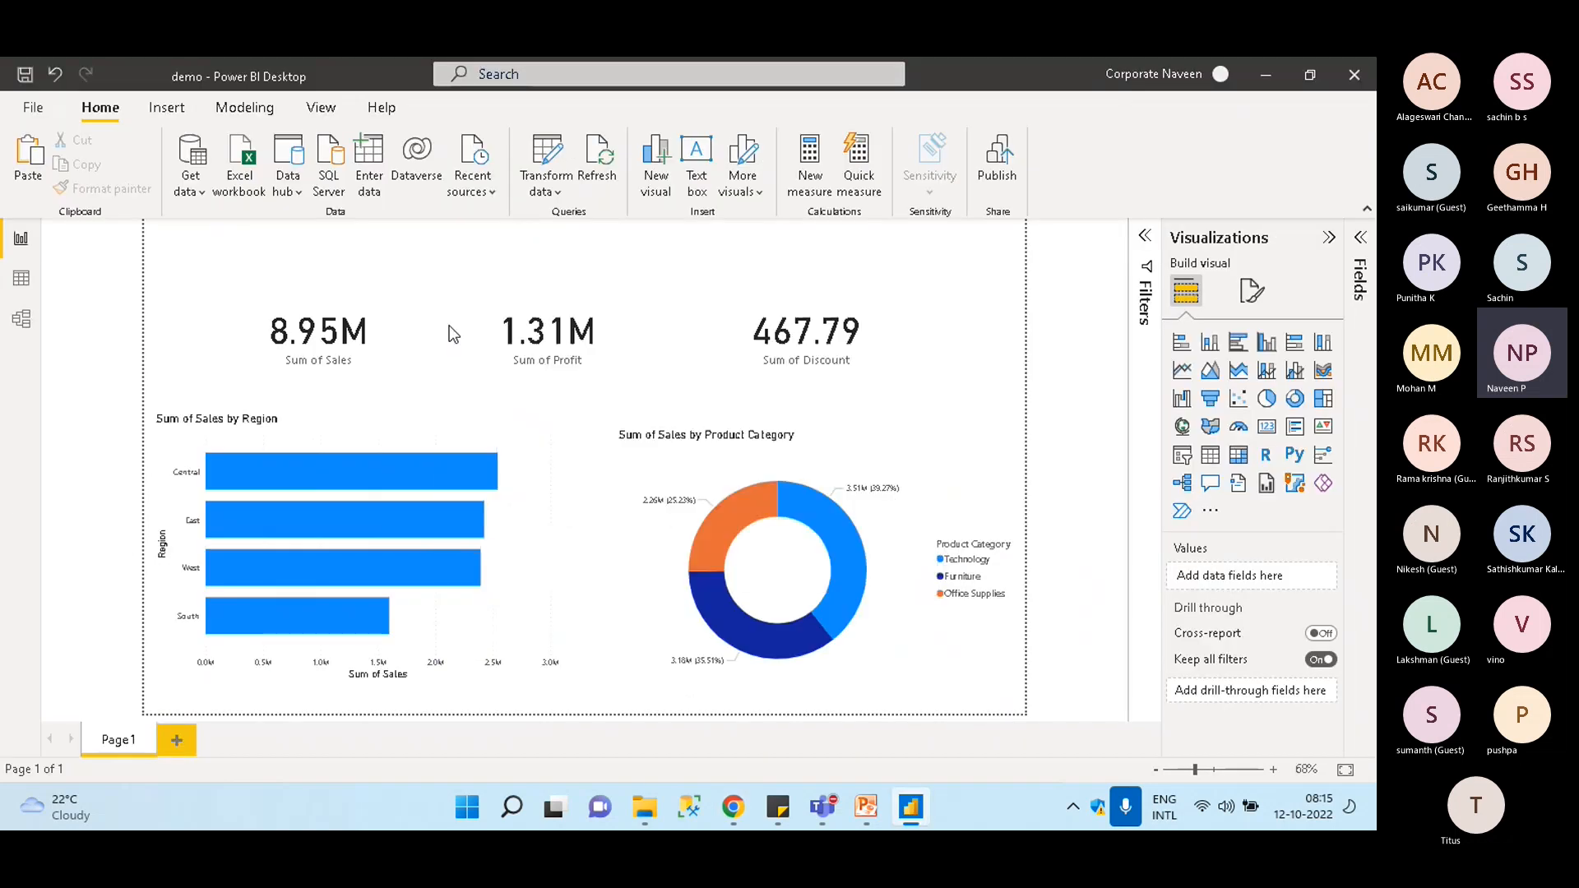
left_click(874, 557)
key("alt+Tab")
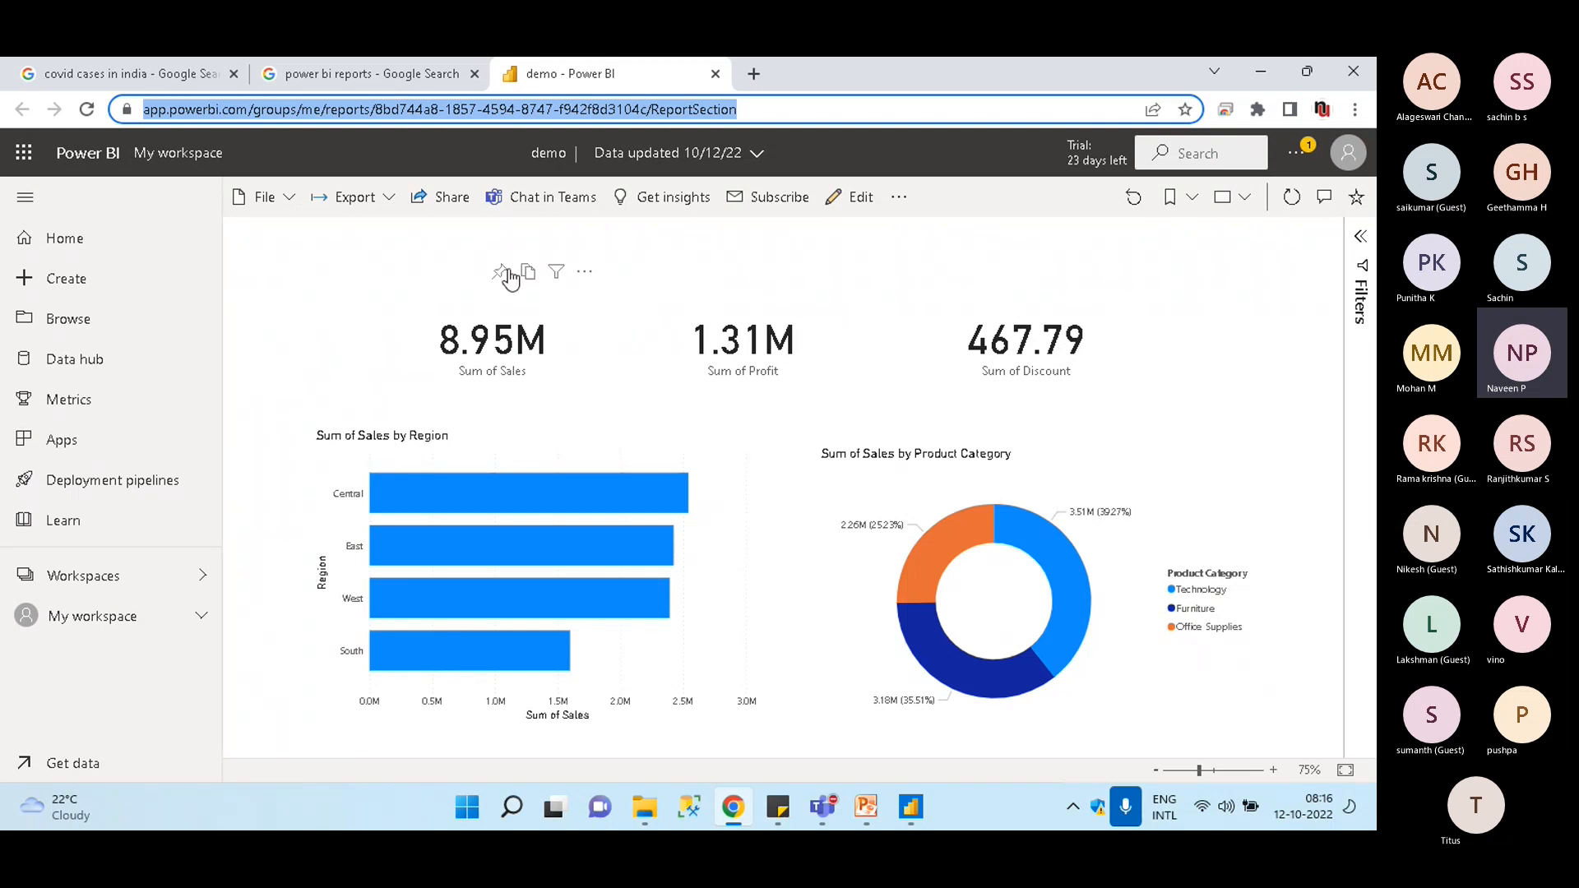
left_click(483, 236)
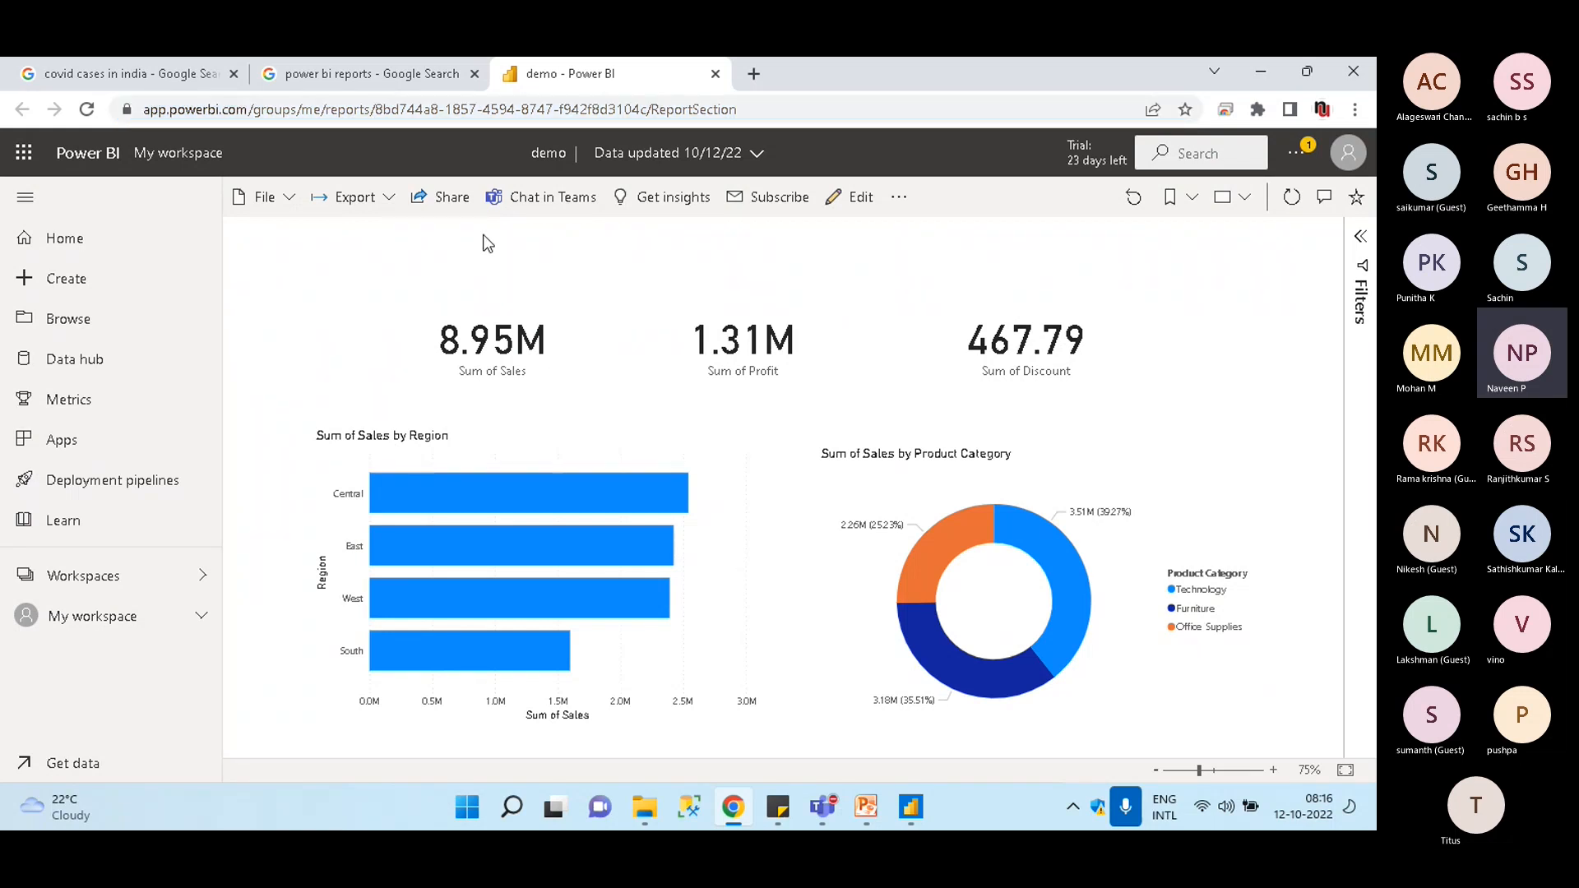
key("alt+Tab")
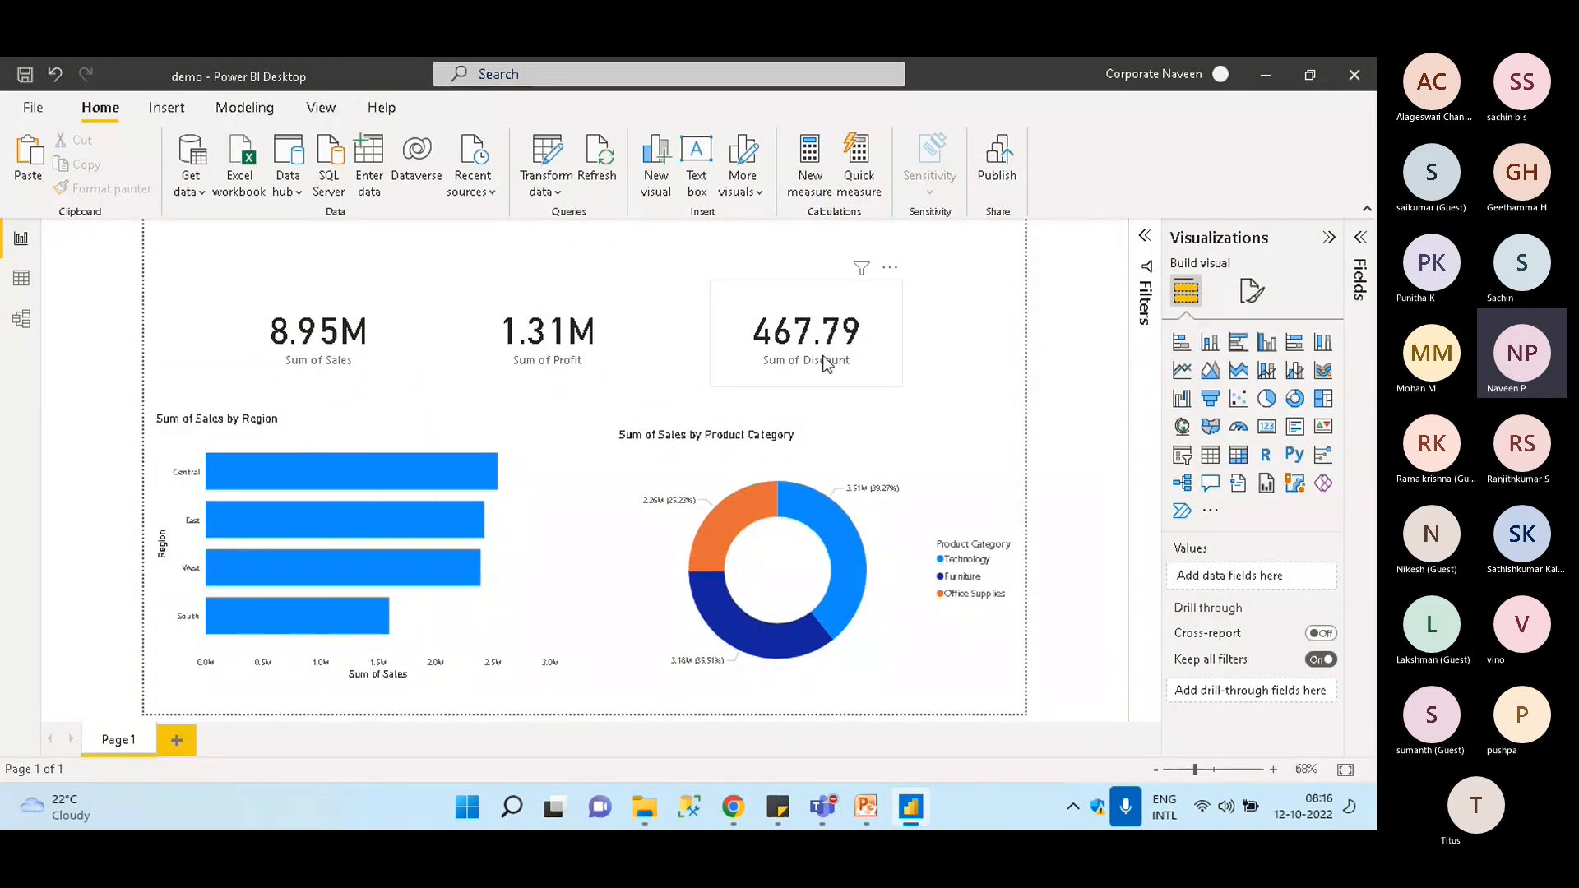
Switch to PowerPoint, show slide 9 on the scope of Microsoft skills and highlight SSRS under Reporting
left_click(872, 813)
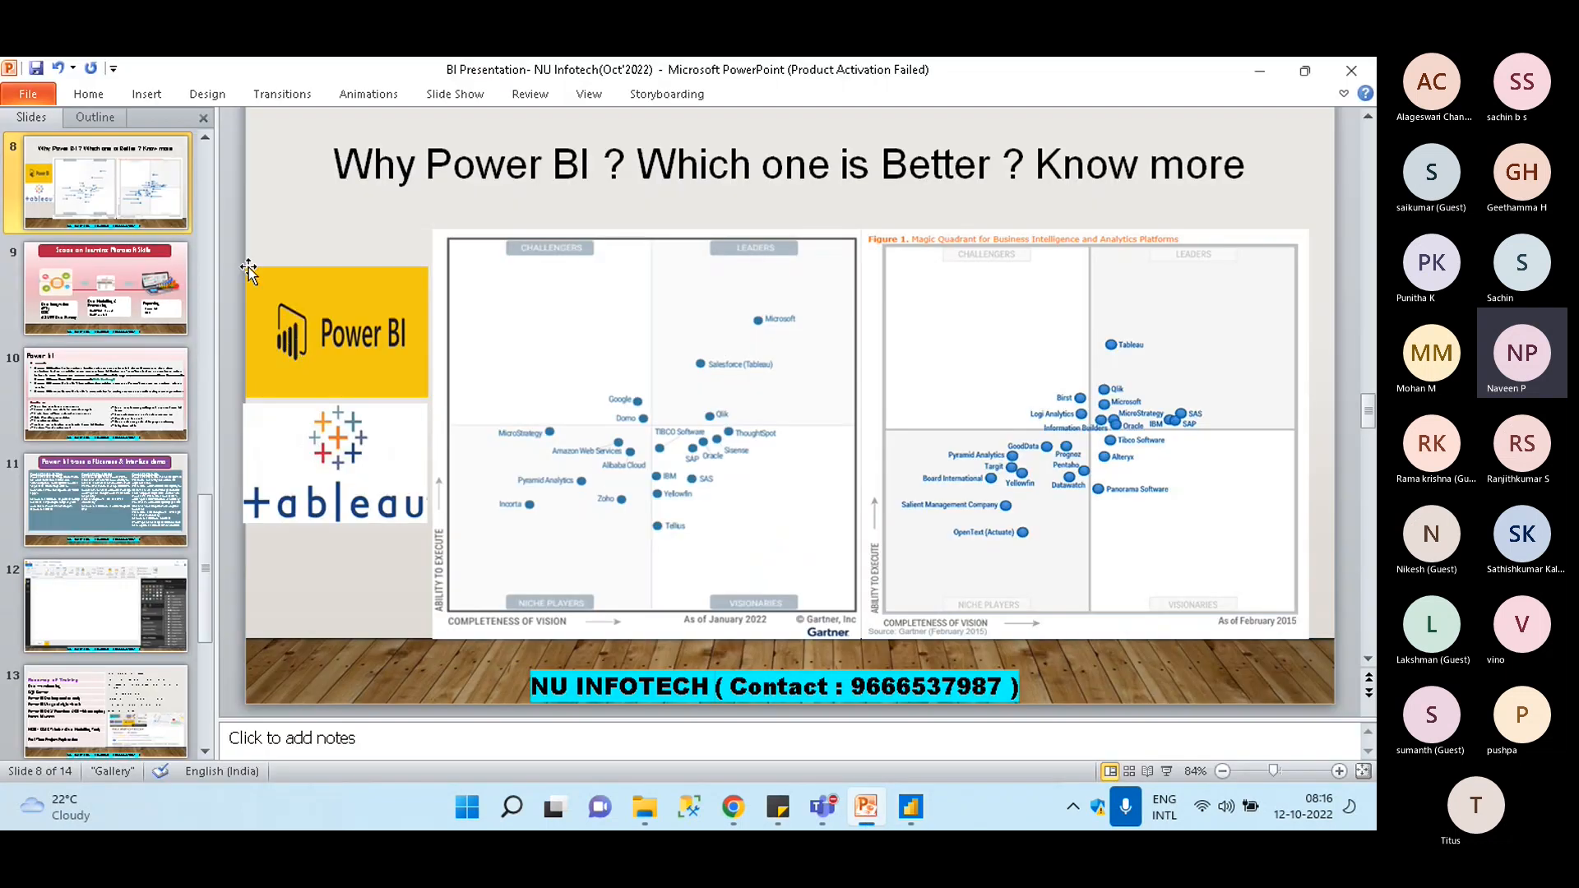
left_click(121, 288)
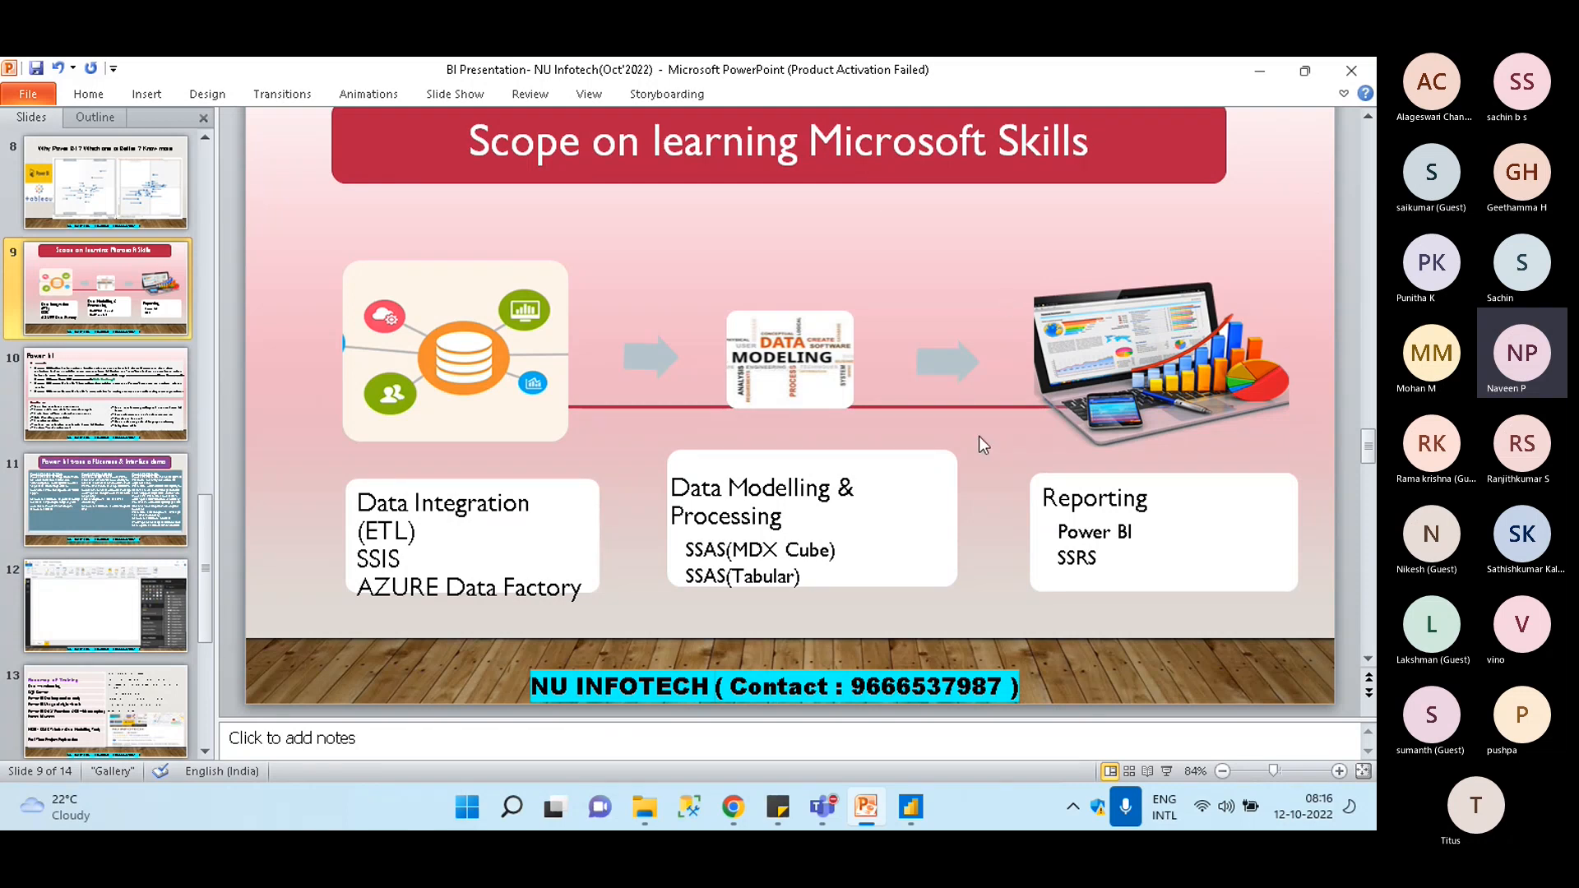
left_click(1102, 559)
left_click_drag(1103, 559, 1084, 563)
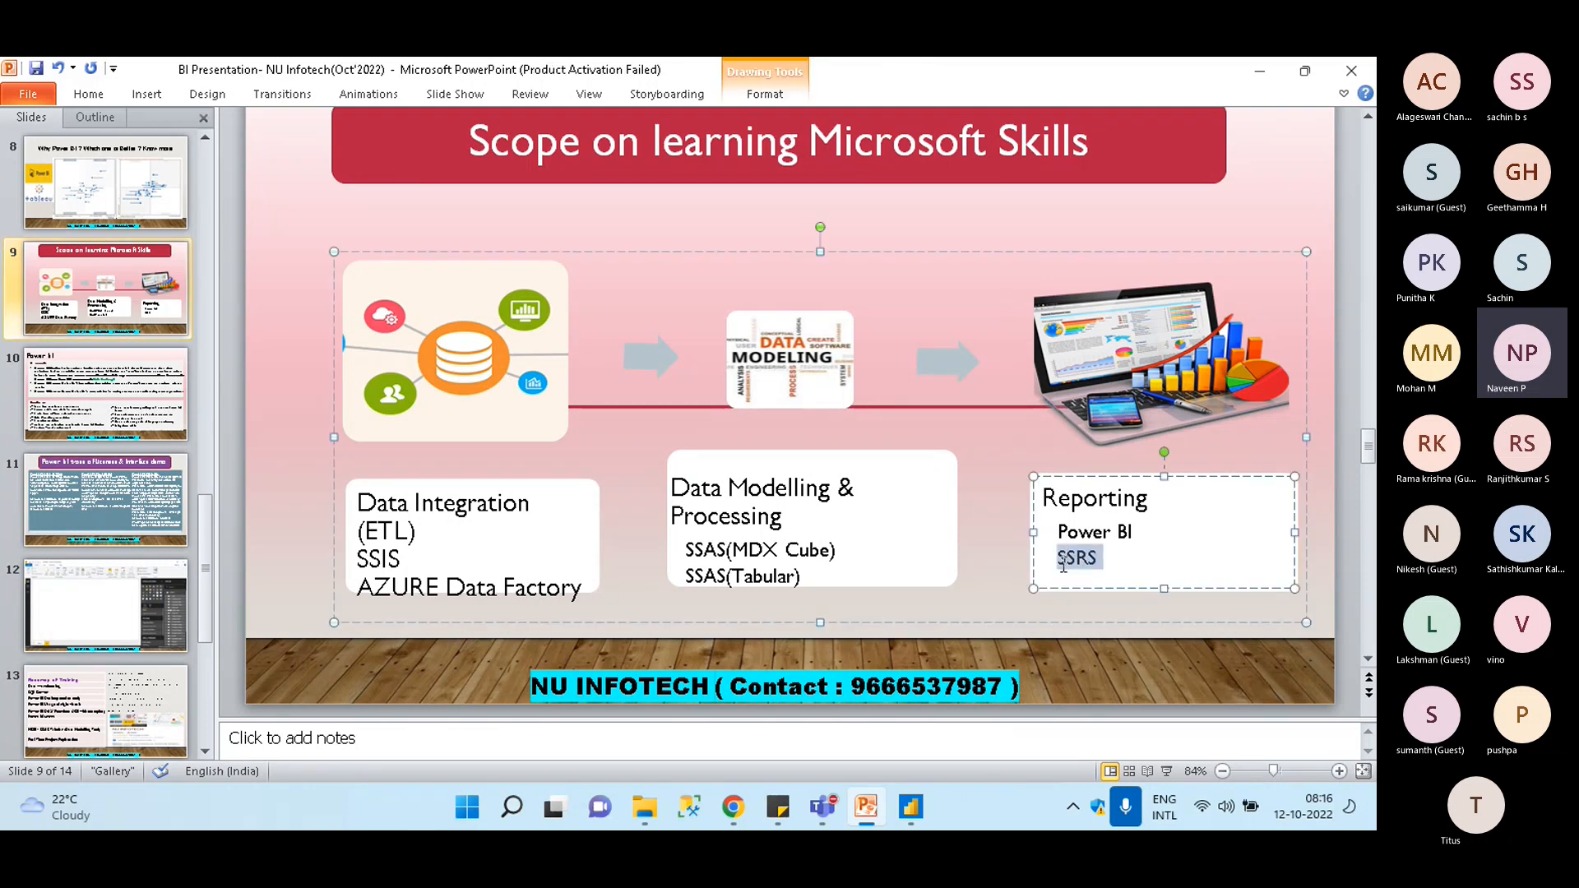
left_click(995, 467)
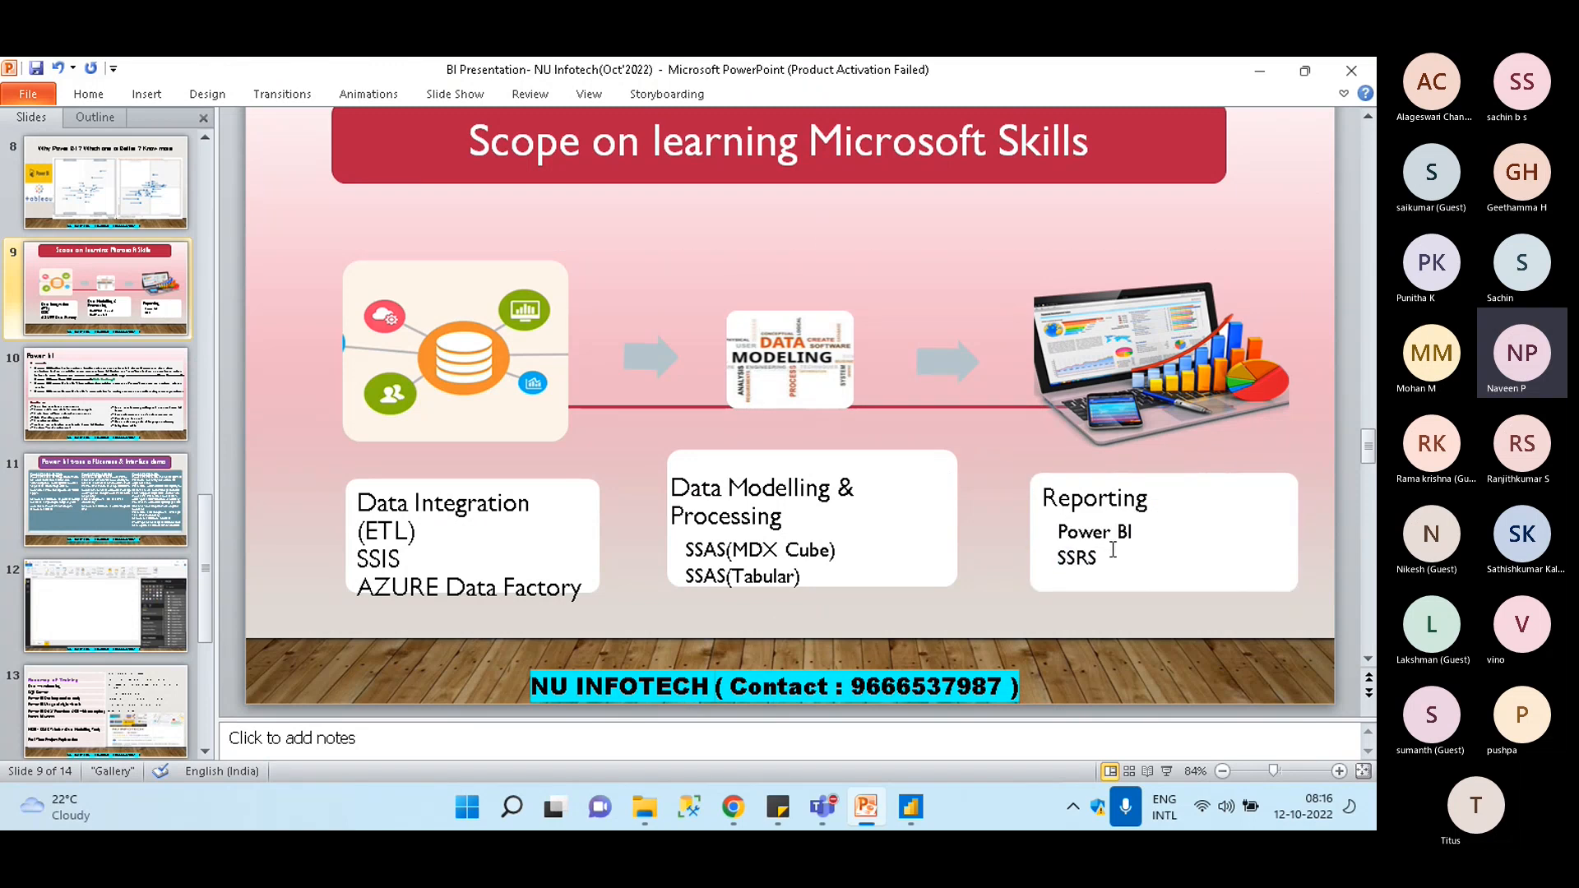
left_click_drag(1110, 559, 1056, 562)
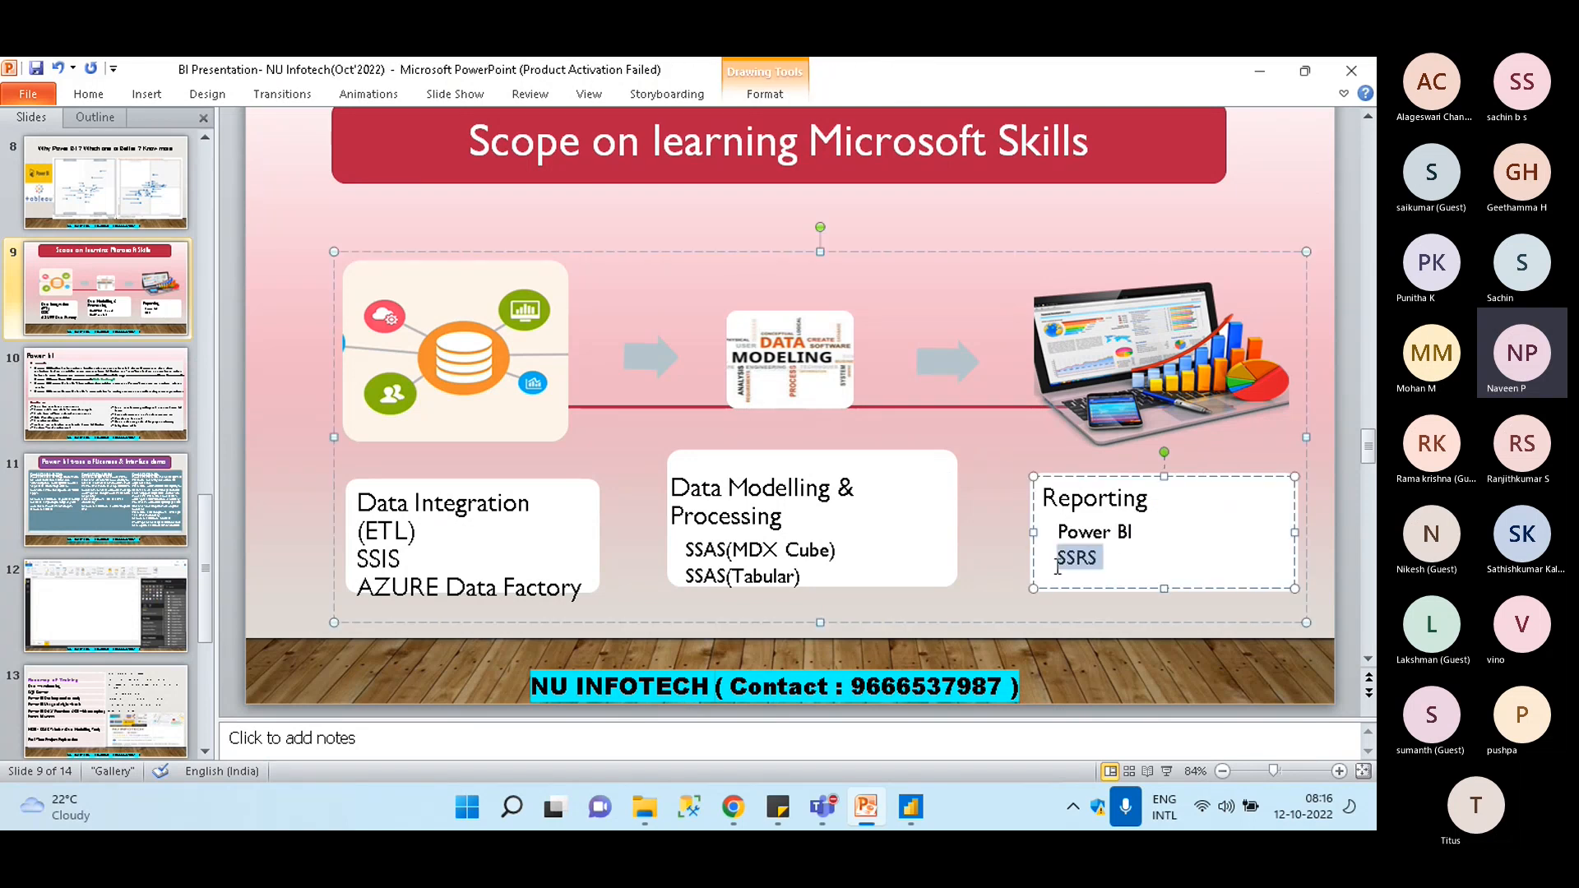
left_click(995, 444)
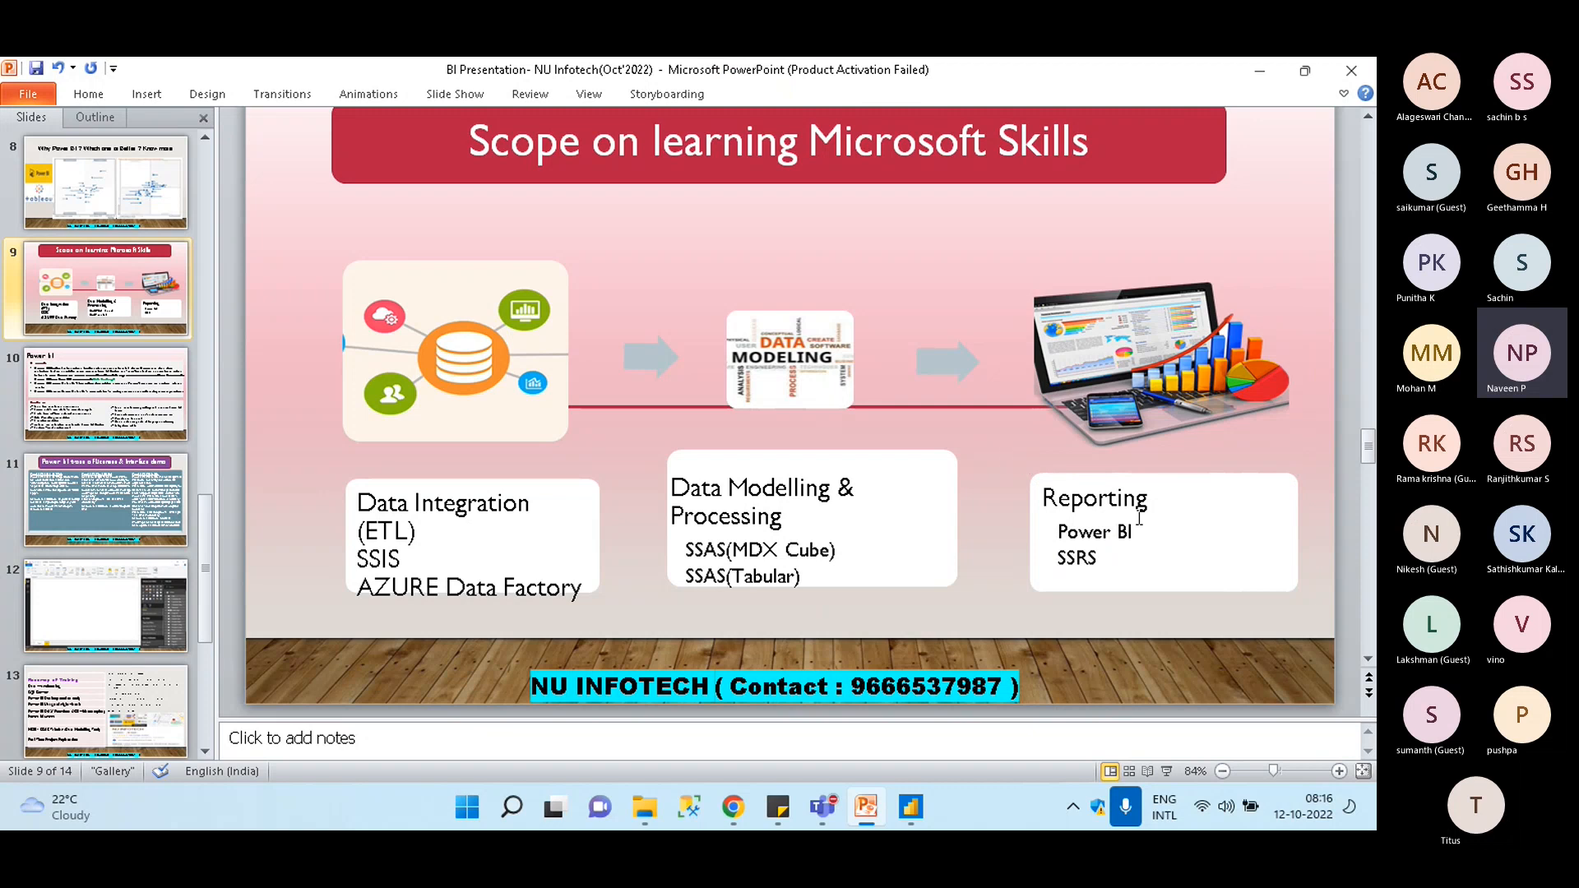